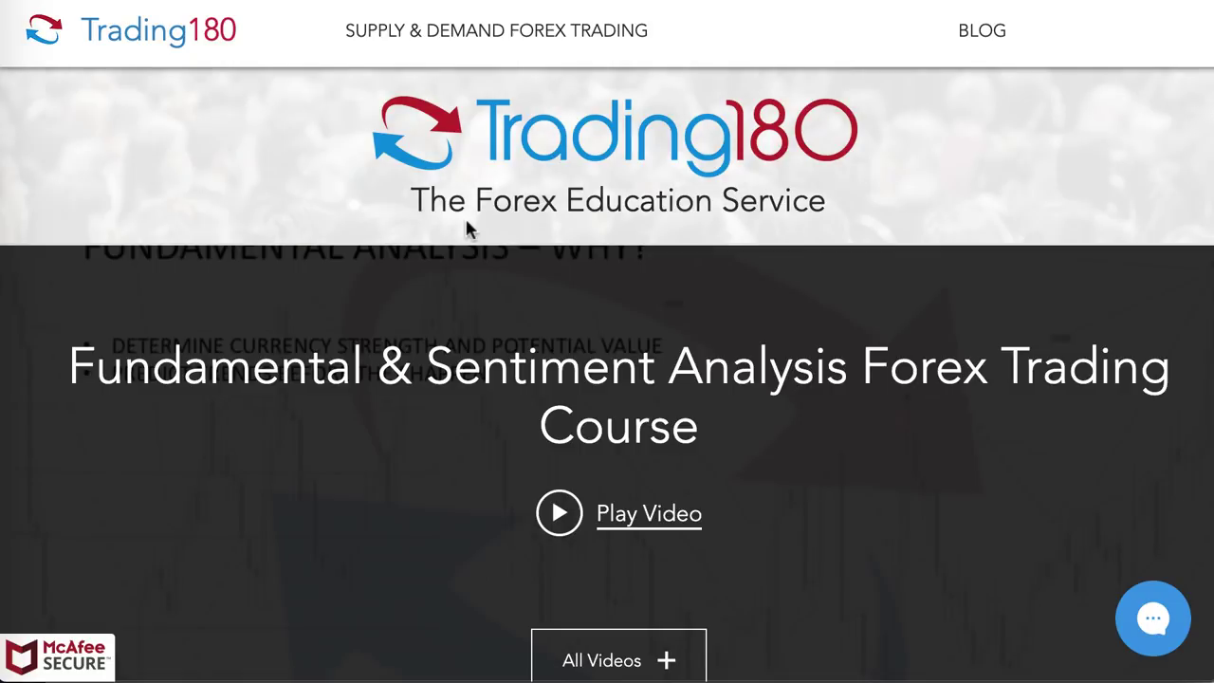
# Scroll past the playlist and open the 'Fundamental Analysis Spreadsheet' Google Sheets link
pyautogui.scroll(-2, 465, 226)
pyautogui.scroll(-7, 465, 228)
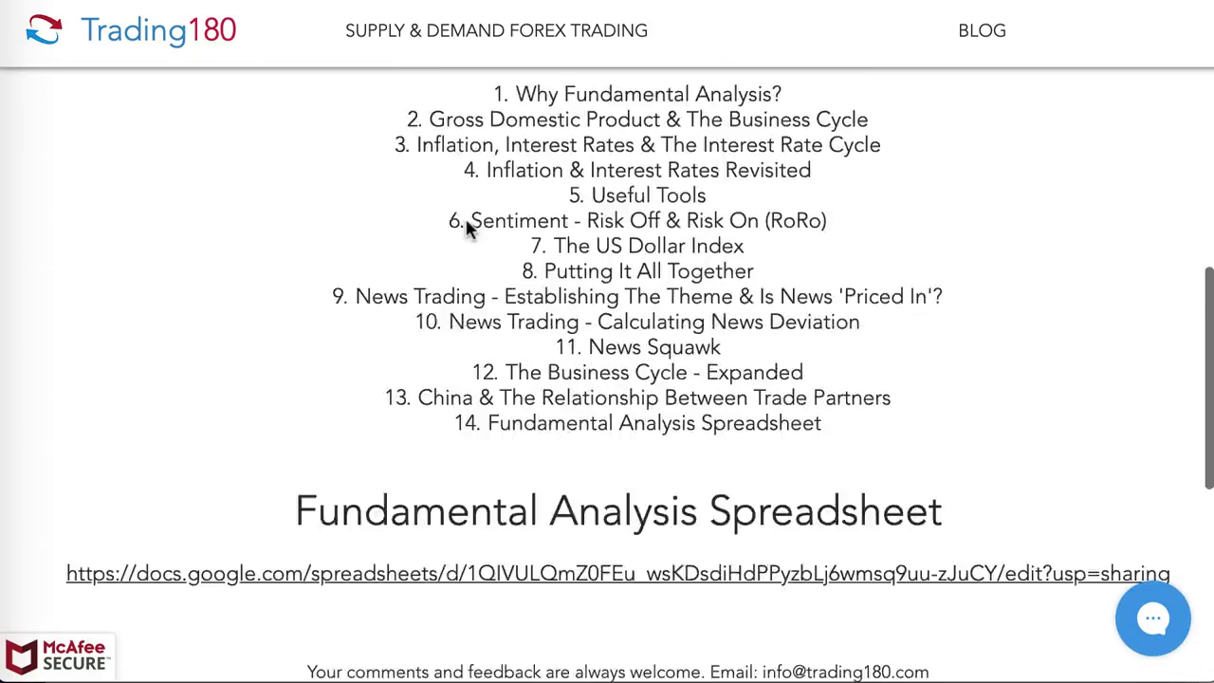
pyautogui.scroll(5, 464, 227)
pyautogui.scroll(4, 465, 227)
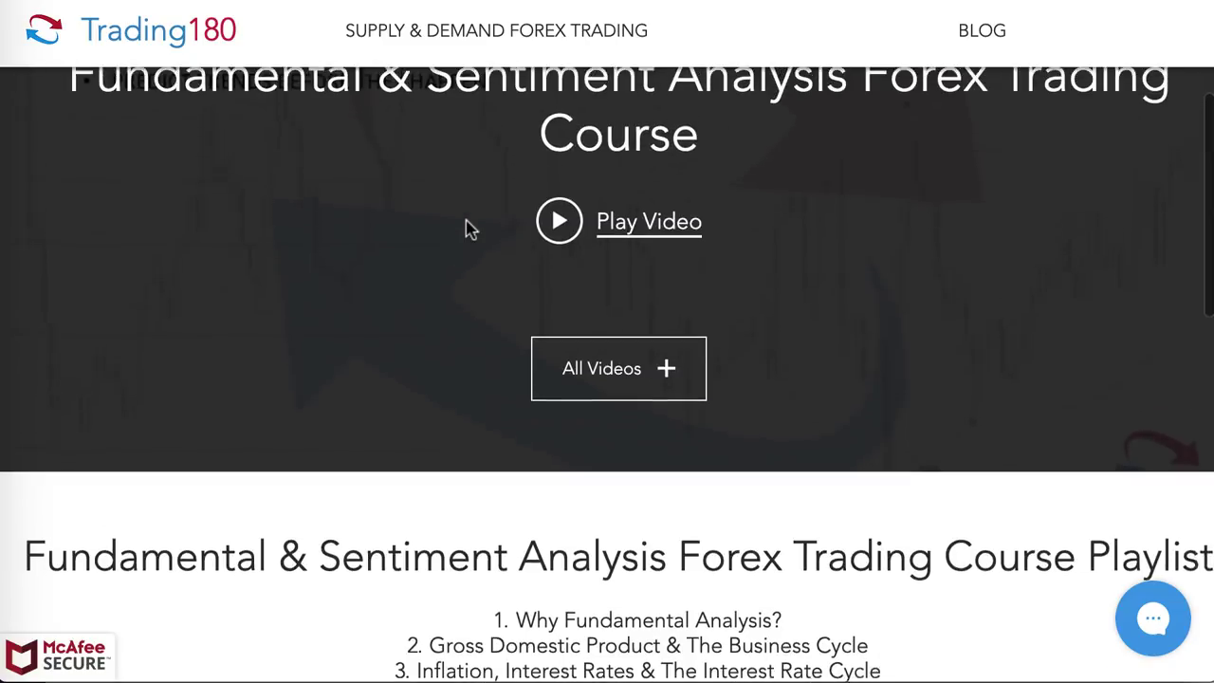
pyautogui.scroll(-5, 503, 237)
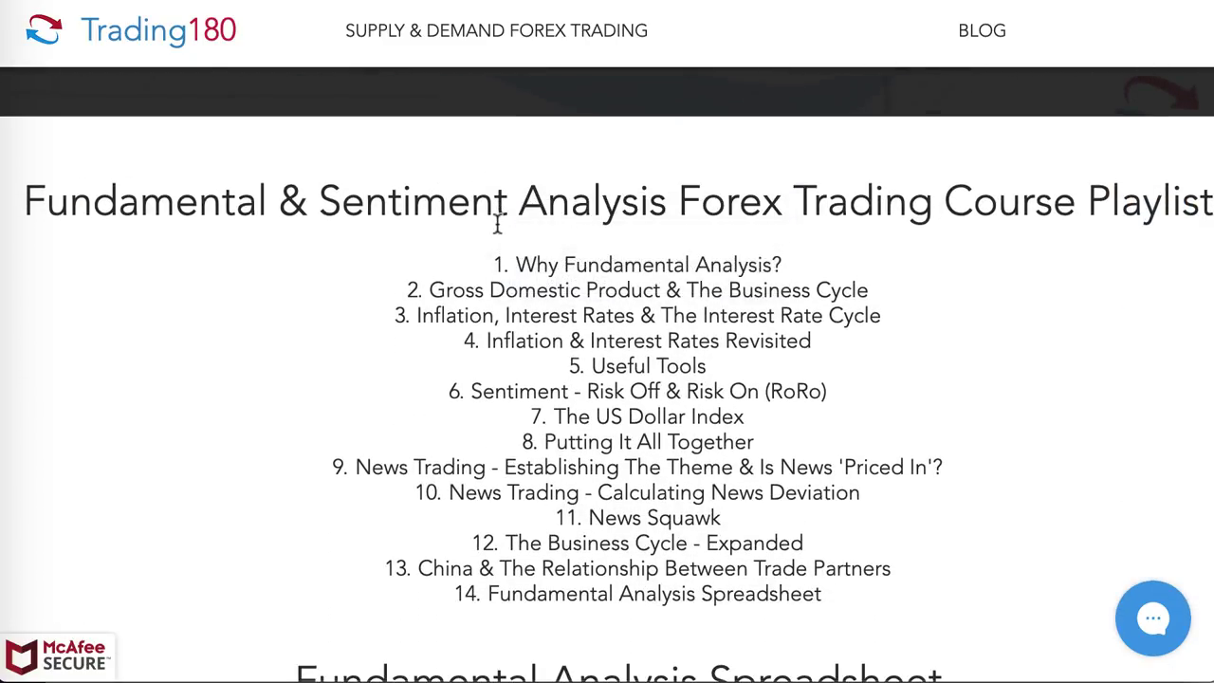
pyautogui.scroll(1, 514, 249)
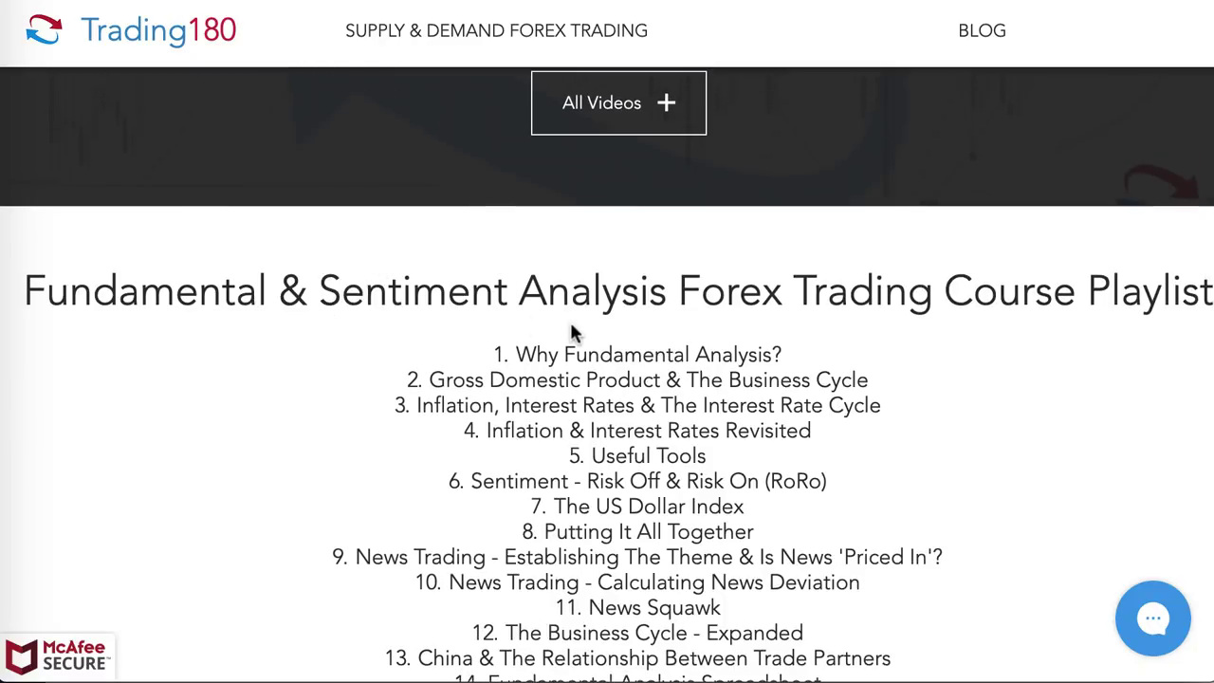
pyautogui.scroll(1, 685, 374)
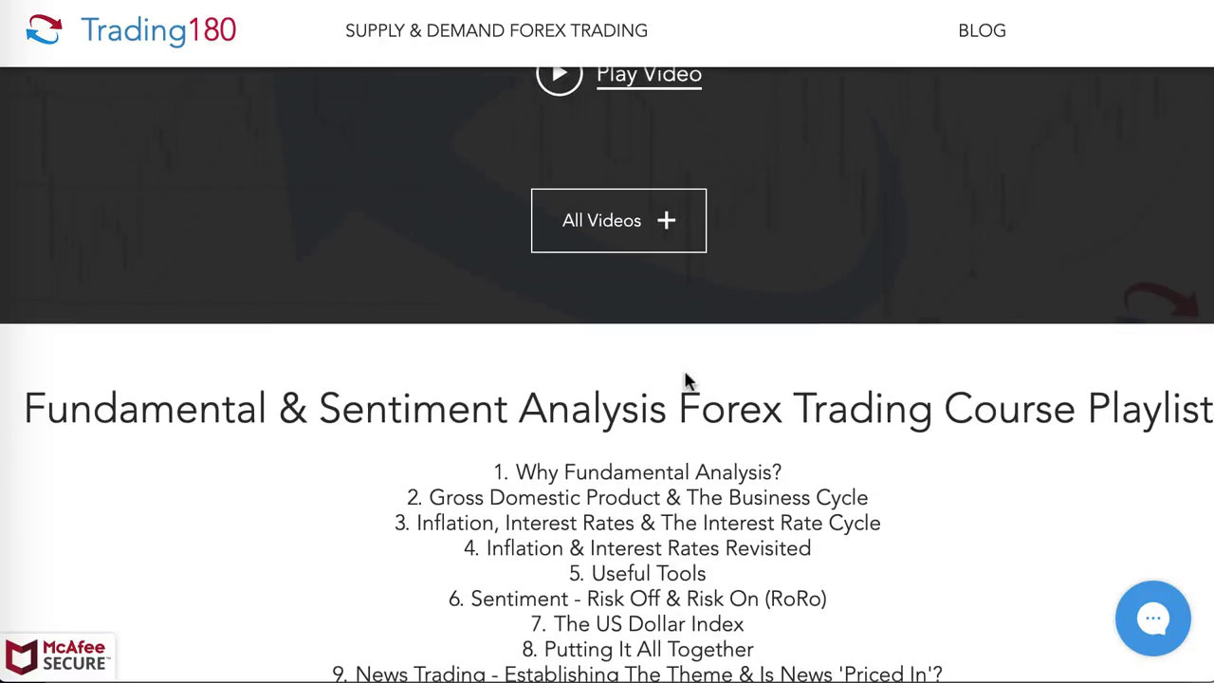
pyautogui.scroll(2, 685, 379)
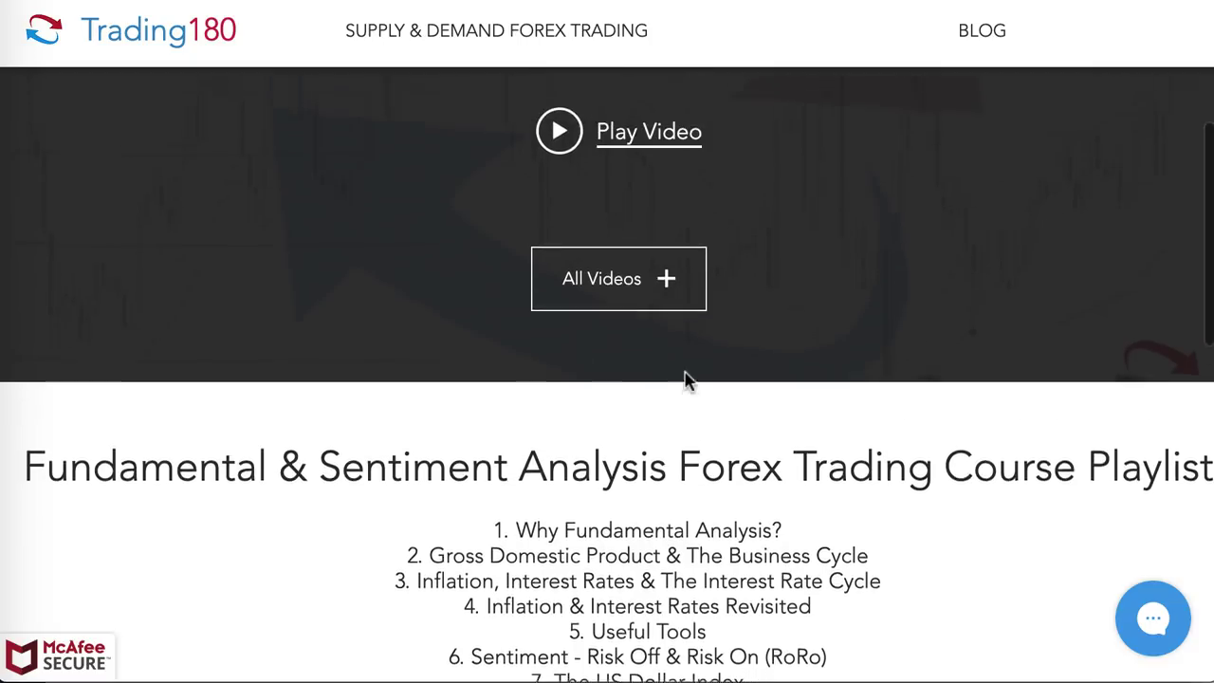
pyautogui.scroll(-2, 687, 380)
pyautogui.scroll(-1, 687, 382)
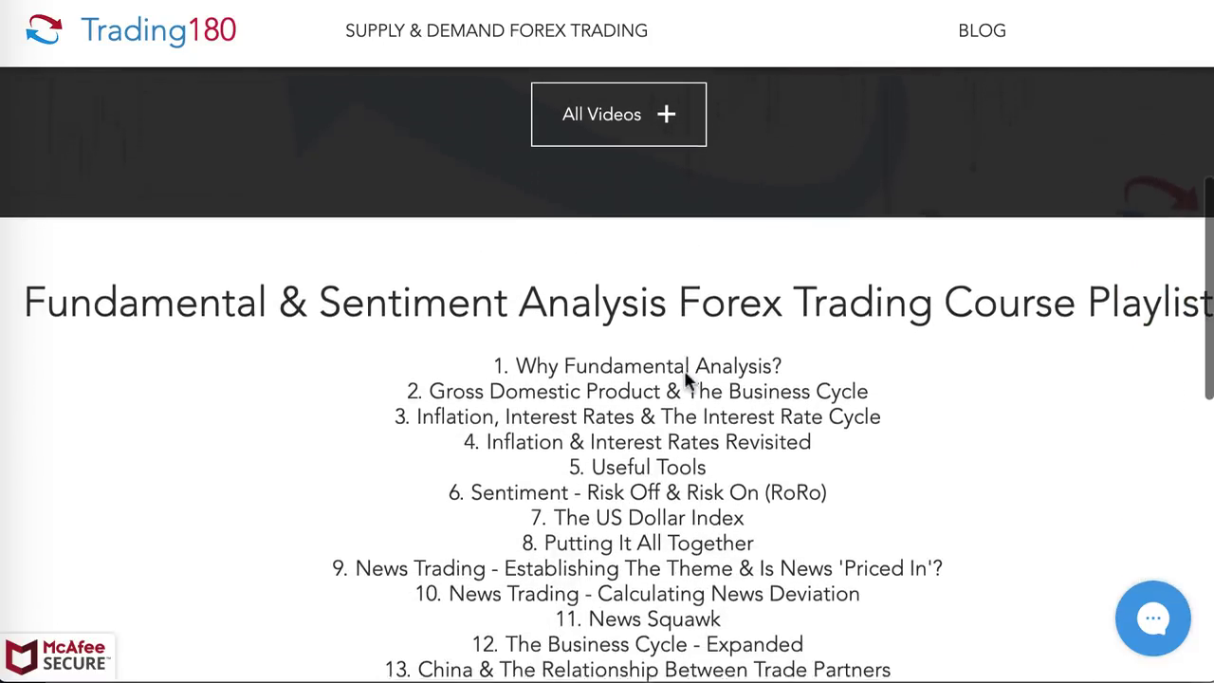
pyautogui.scroll(-1, 682, 433)
pyautogui.scroll(-1, 699, 574)
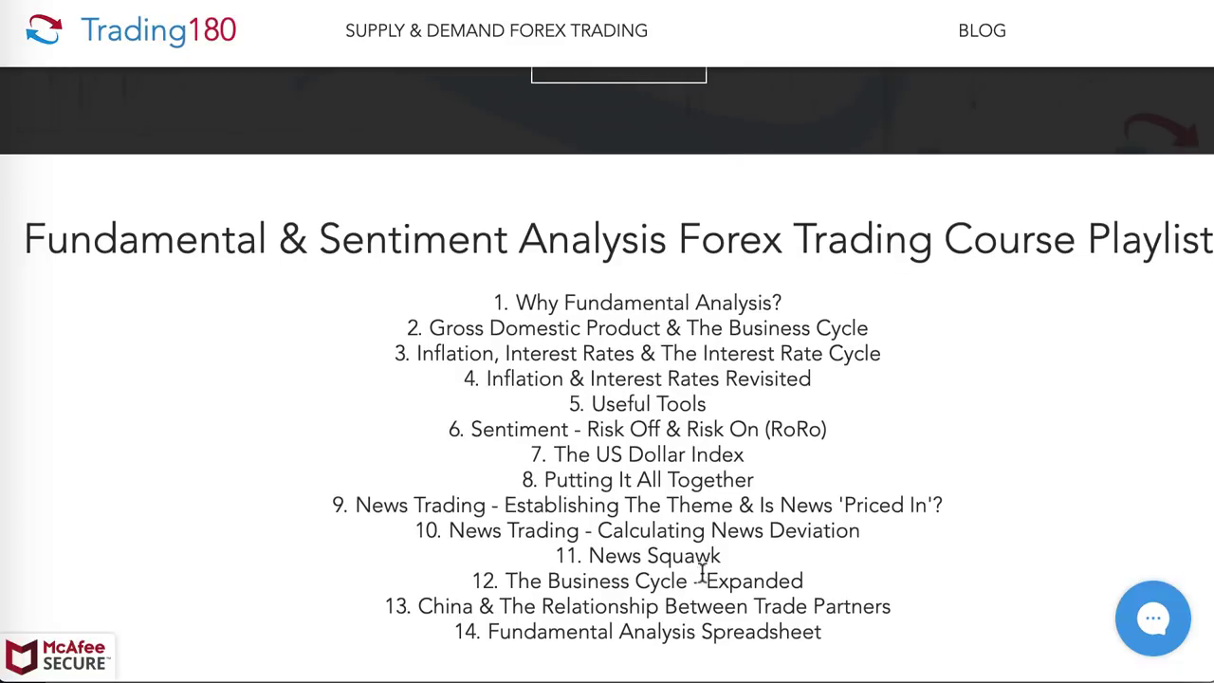
pyautogui.scroll(-1, 703, 578)
pyautogui.scroll(-2, 702, 581)
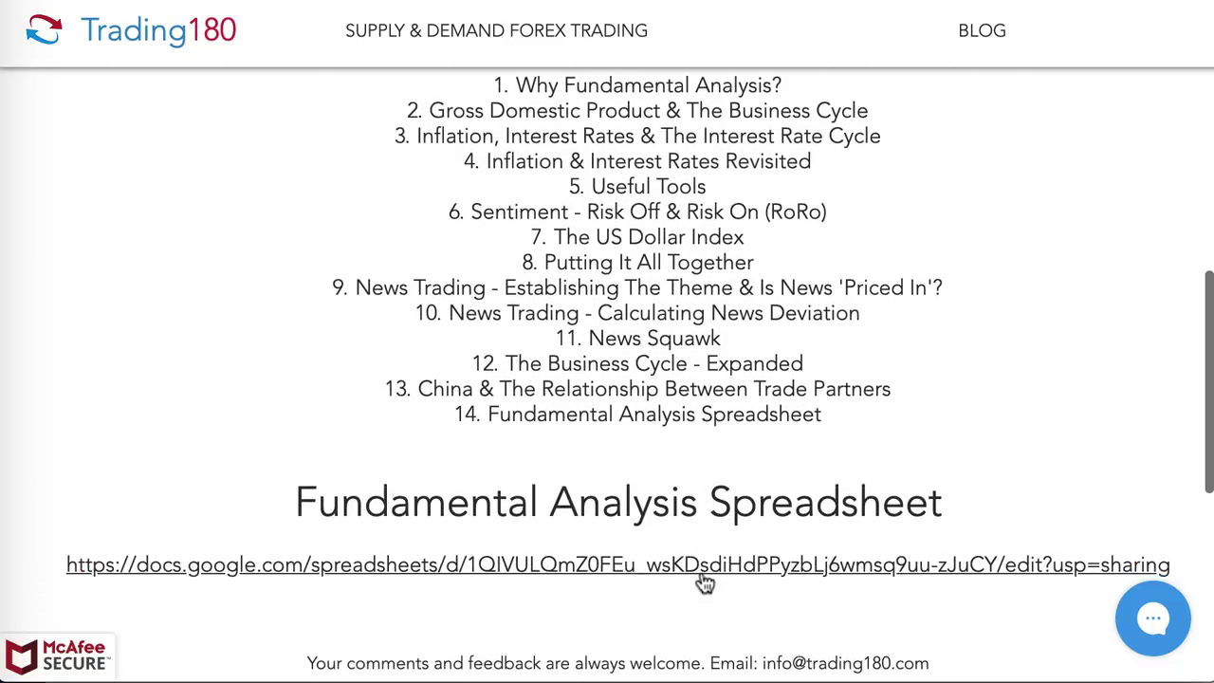
pyautogui.click(669, 569)
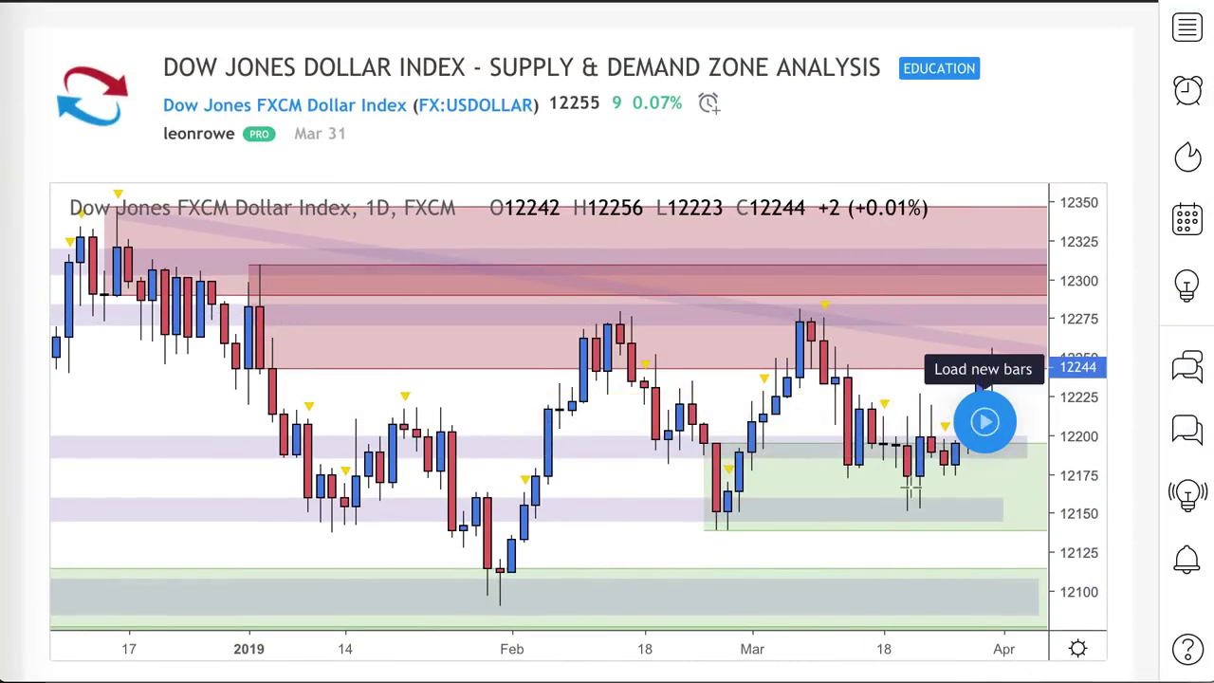
# Load the newest April candles onto the Dow Jones Dollar Index idea chart
pyautogui.click(986, 423)
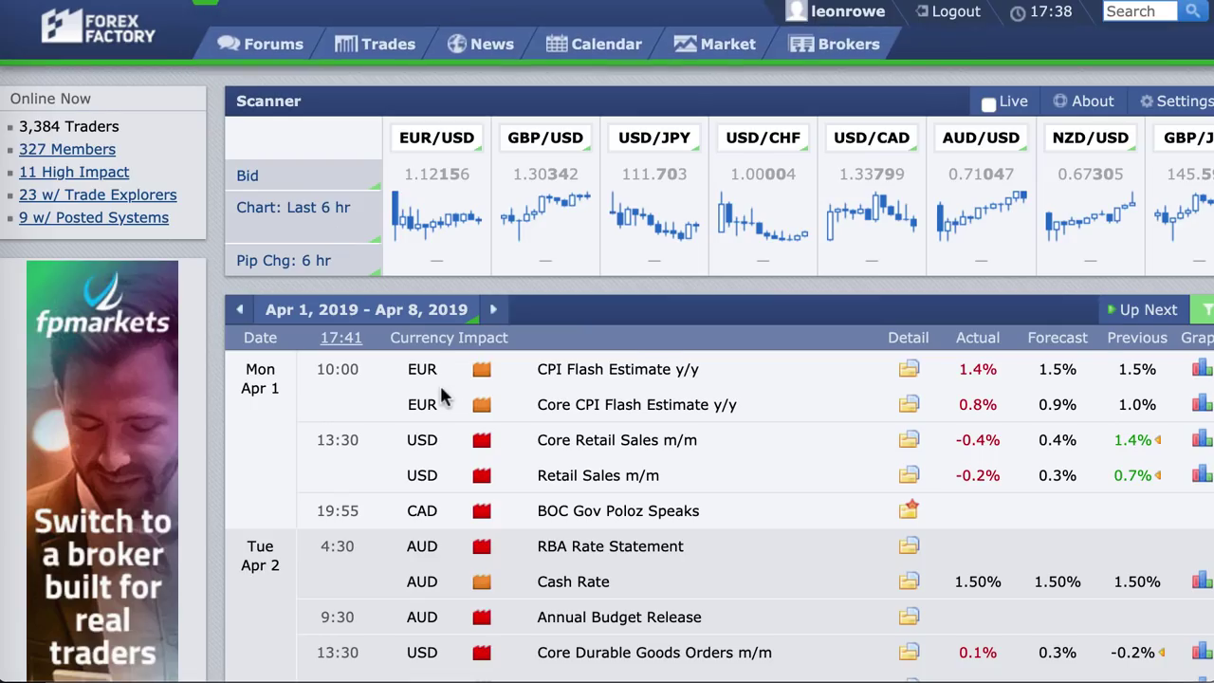
pyautogui.scroll(-4, 439, 382)
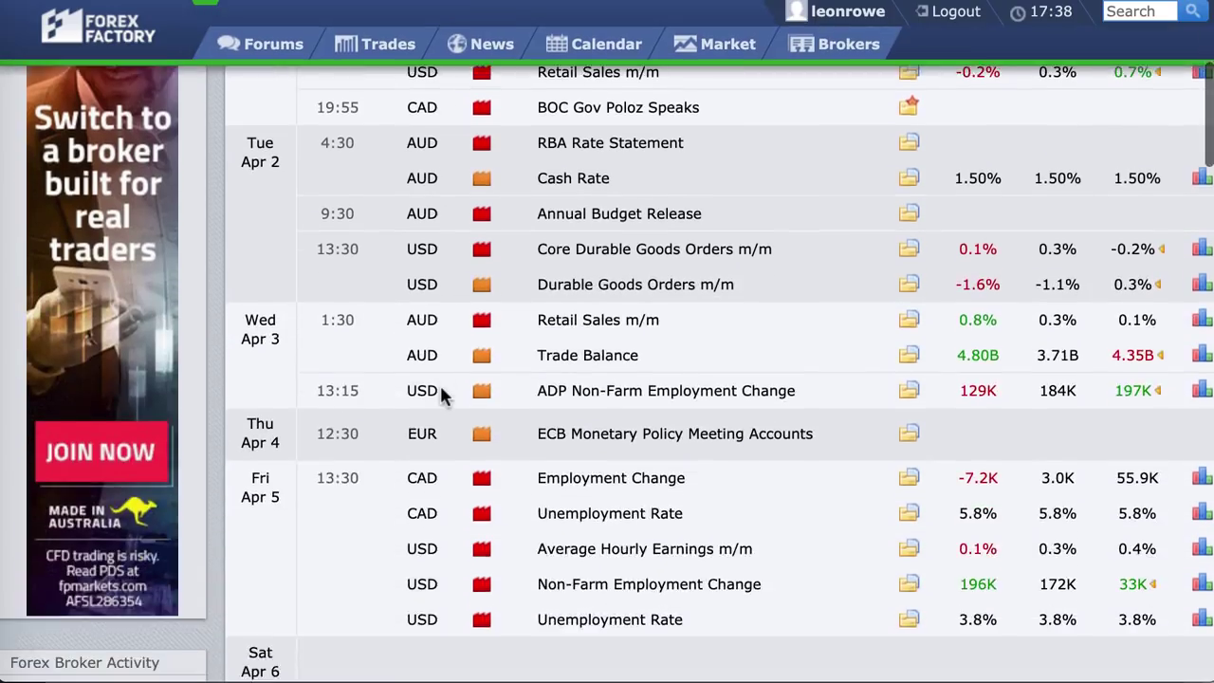
pyautogui.scroll(-4, 441, 395)
pyautogui.scroll(4, 440, 395)
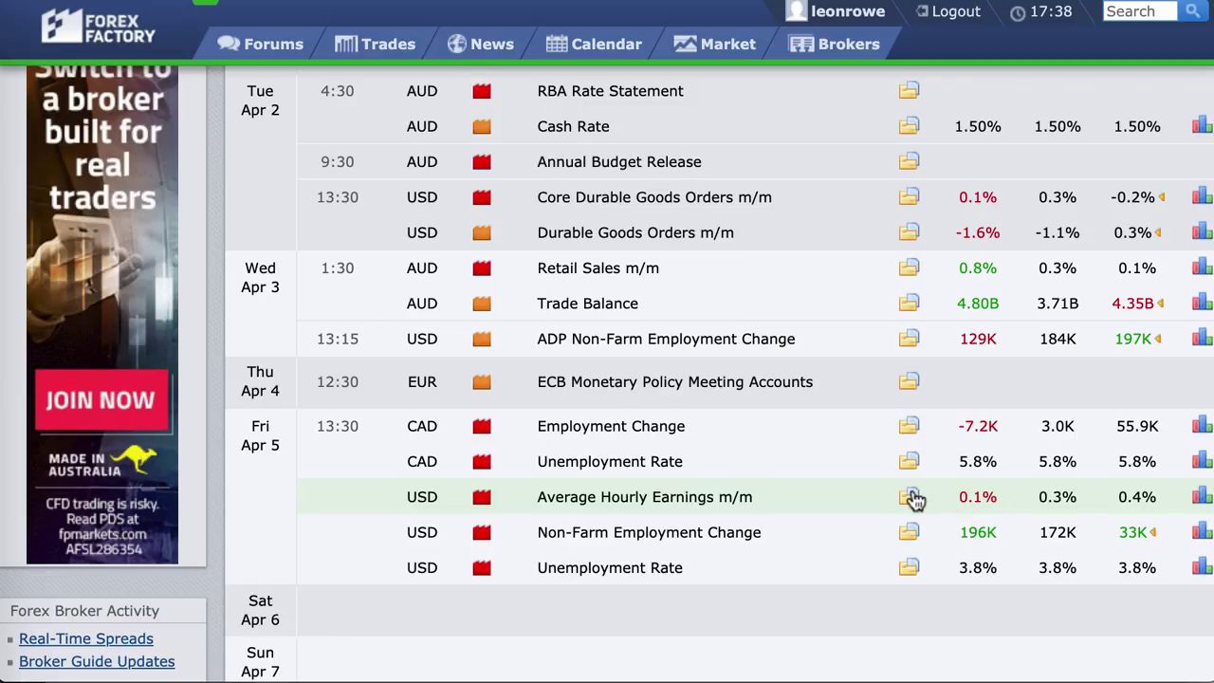
pyautogui.scroll(4, 913, 499)
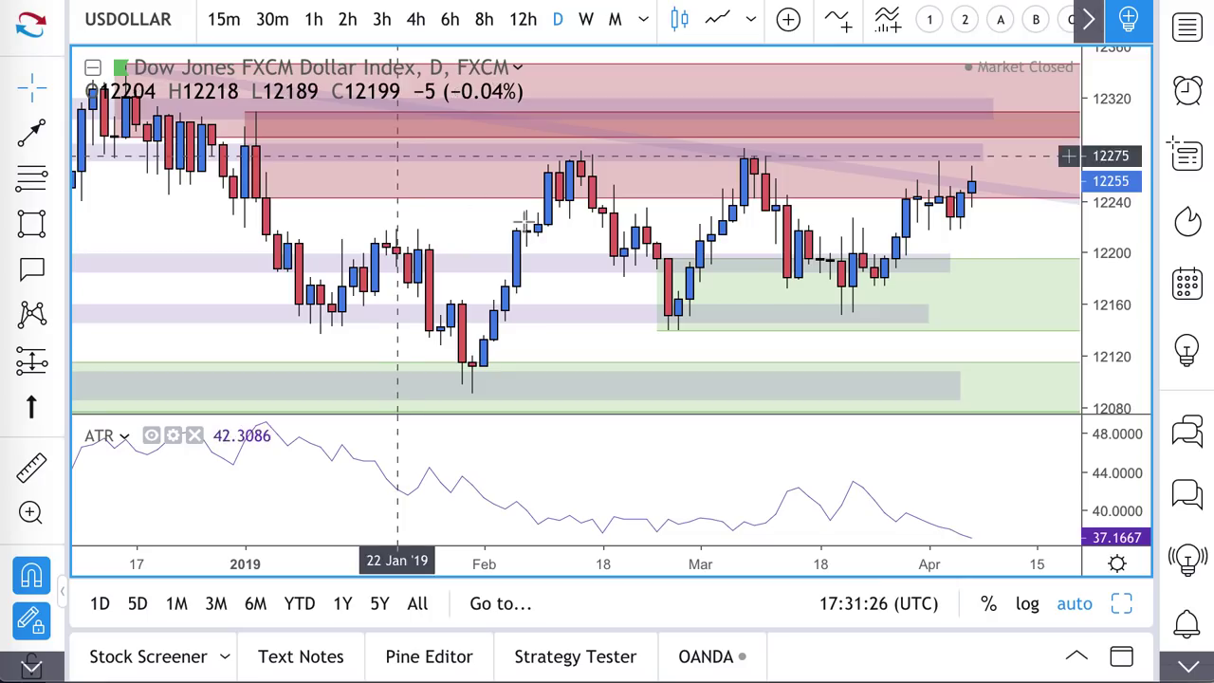
# Zoom in and out on the daily USDOLLAR chart to review its zones and ATR pane
pyautogui.scroll(3, 582, 236)
pyautogui.scroll(4, 582, 236)
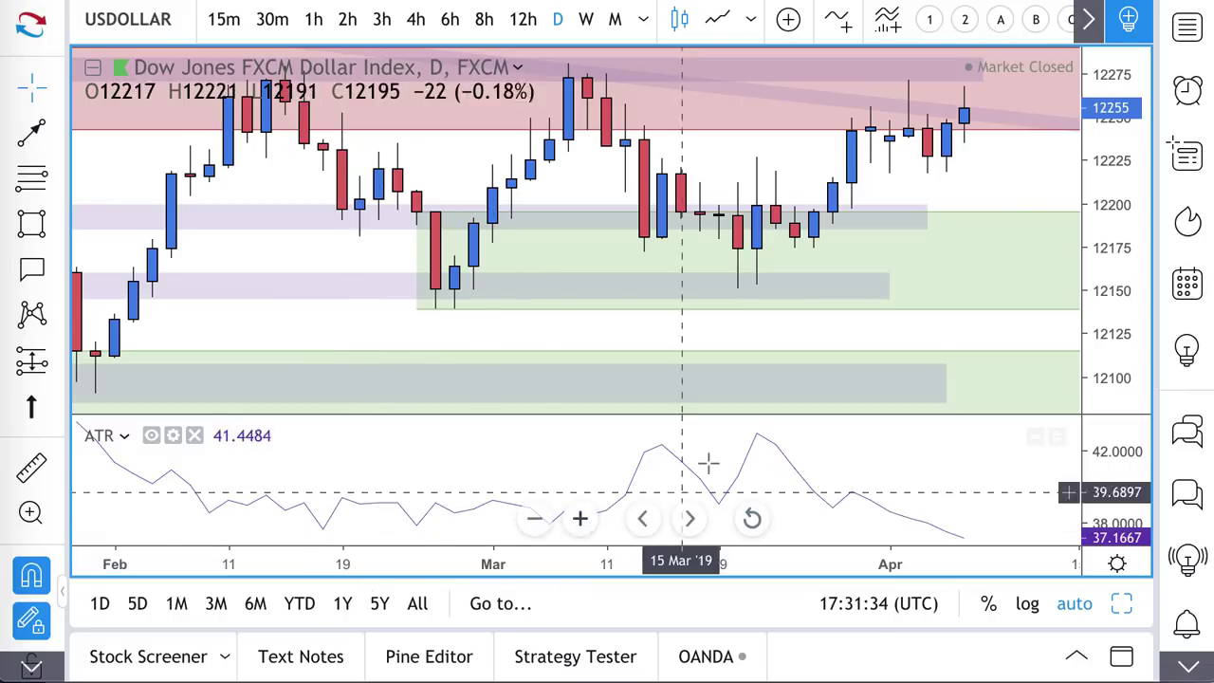
pyautogui.scroll(-4, 897, 498)
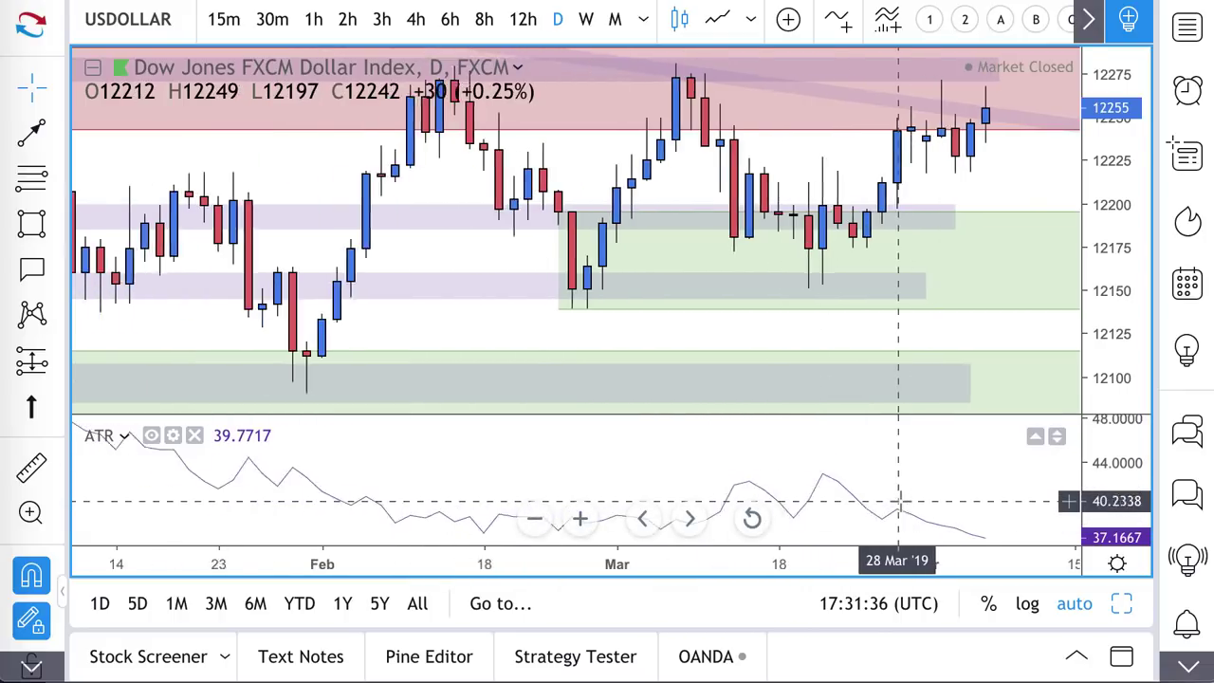
pyautogui.scroll(-2, 827, 479)
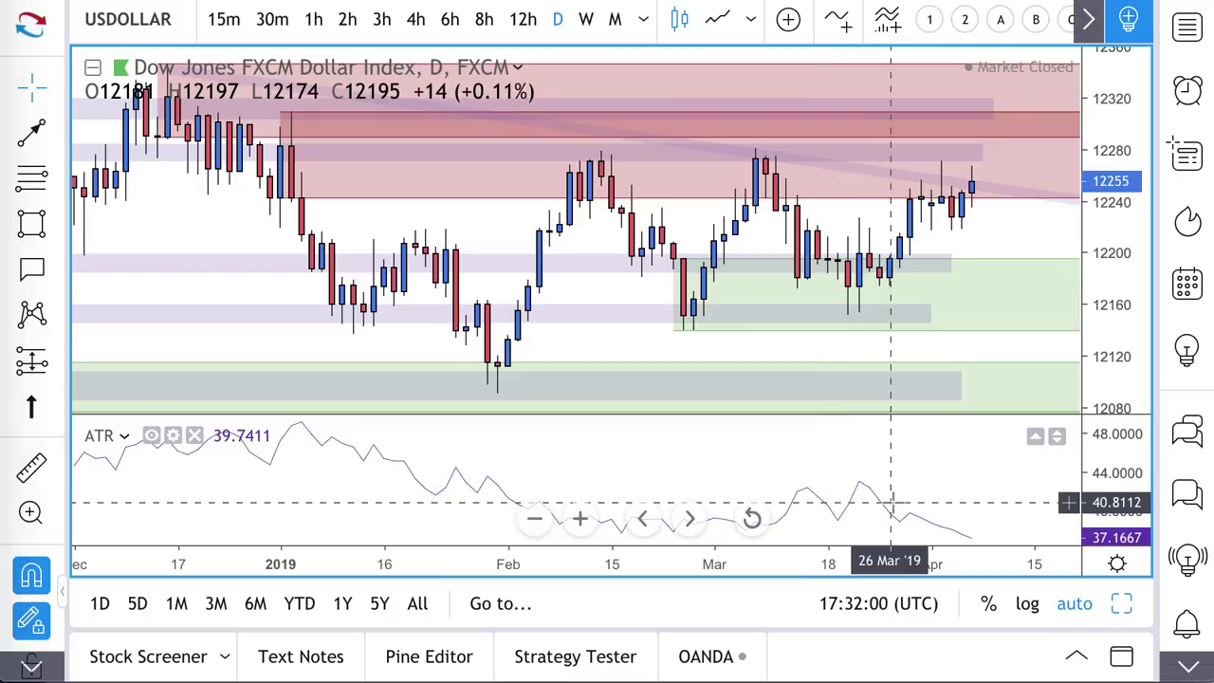
pyautogui.scroll(-1, 844, 495)
pyautogui.scroll(-1, 844, 495)
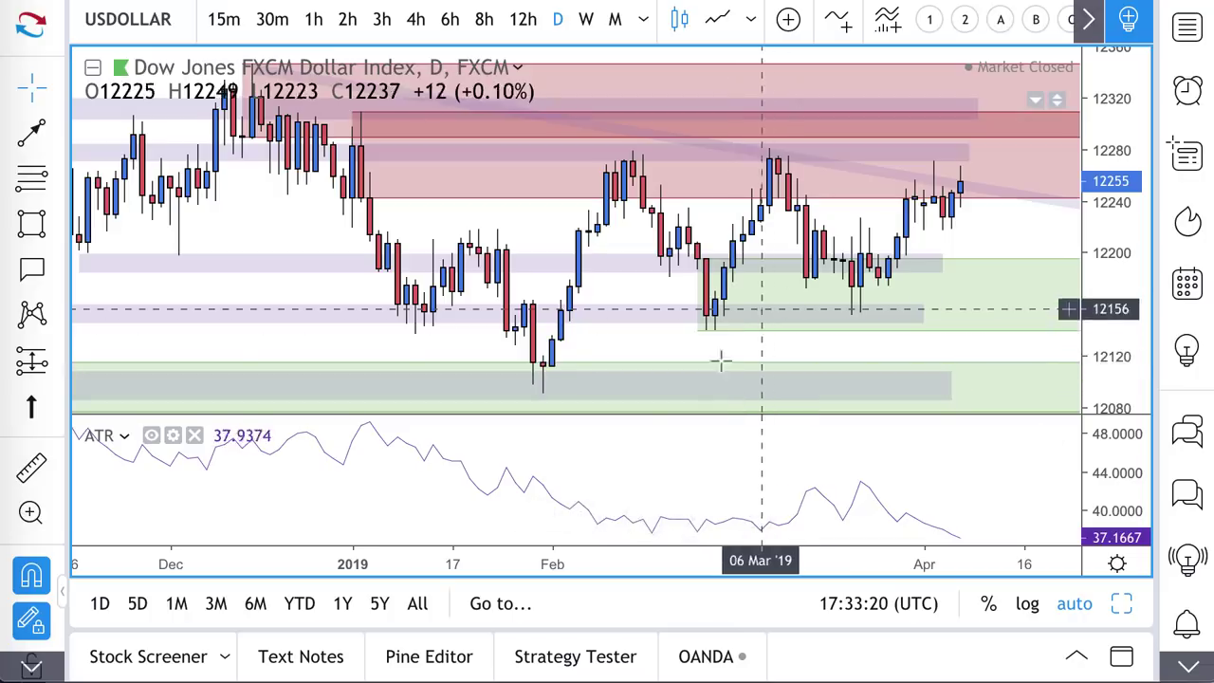
# Delete the ATR indicator and drag the purple zone near 12275 out to 15 Apr
pyautogui.click(194, 435)
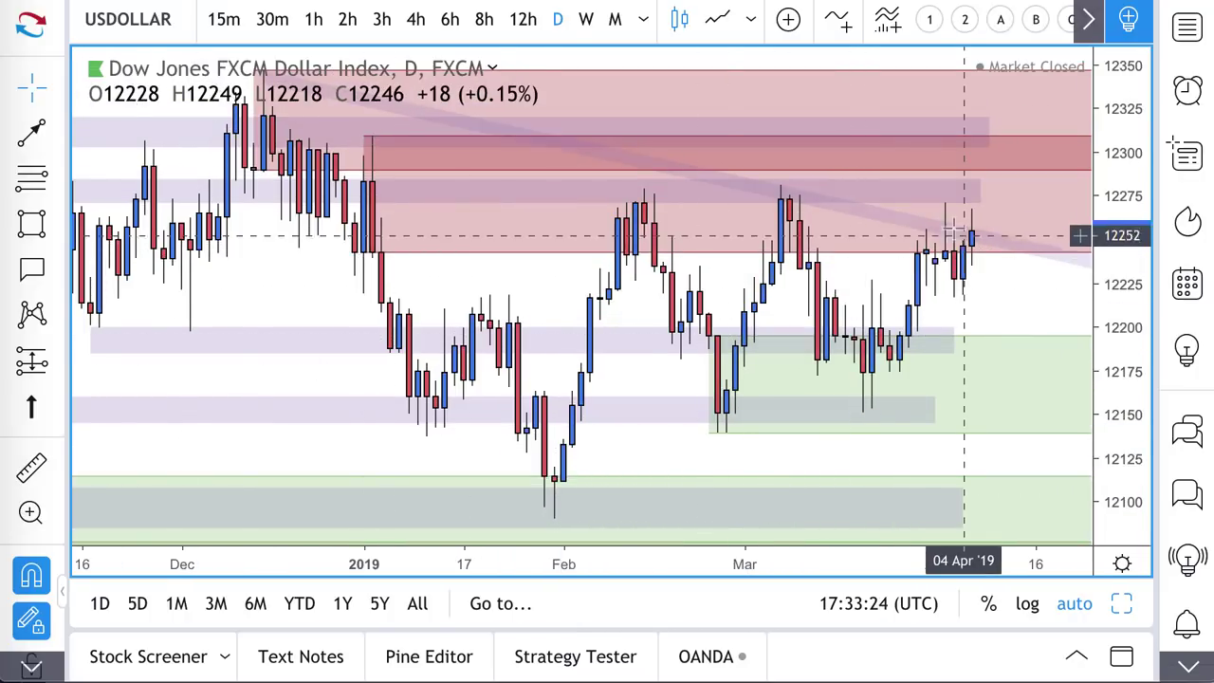
pyautogui.scroll(-2, 881, 271)
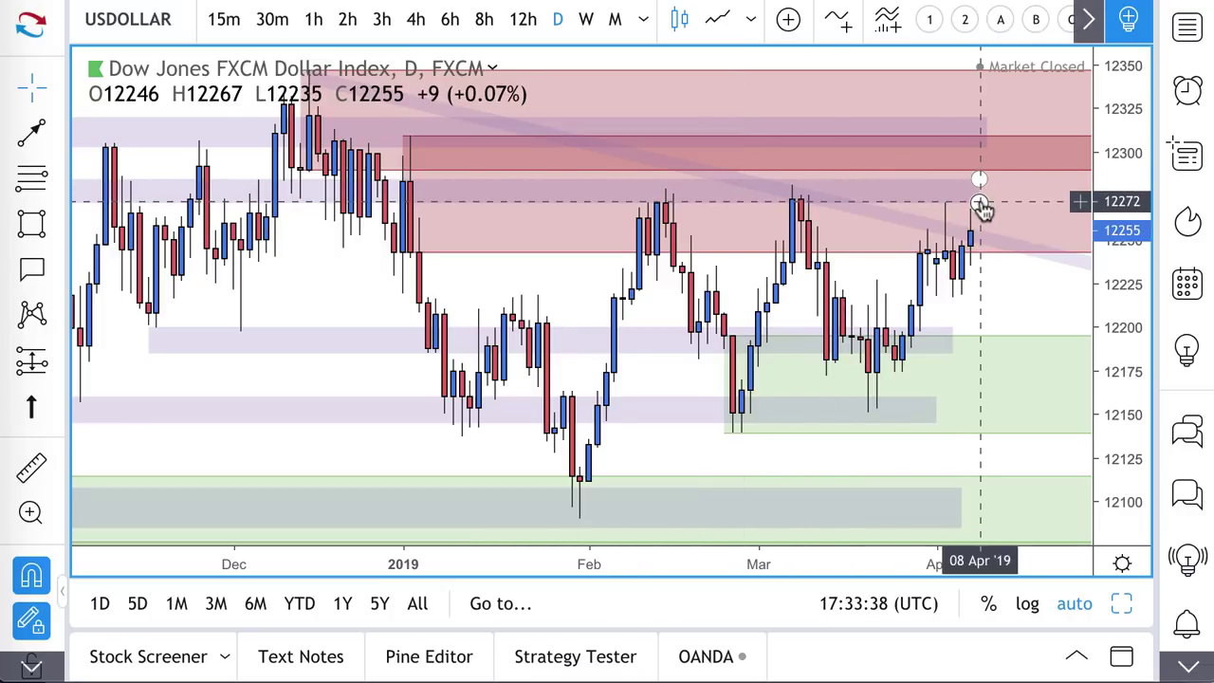
pyautogui.moveTo(979, 203); pyautogui.dragTo(1021, 181)
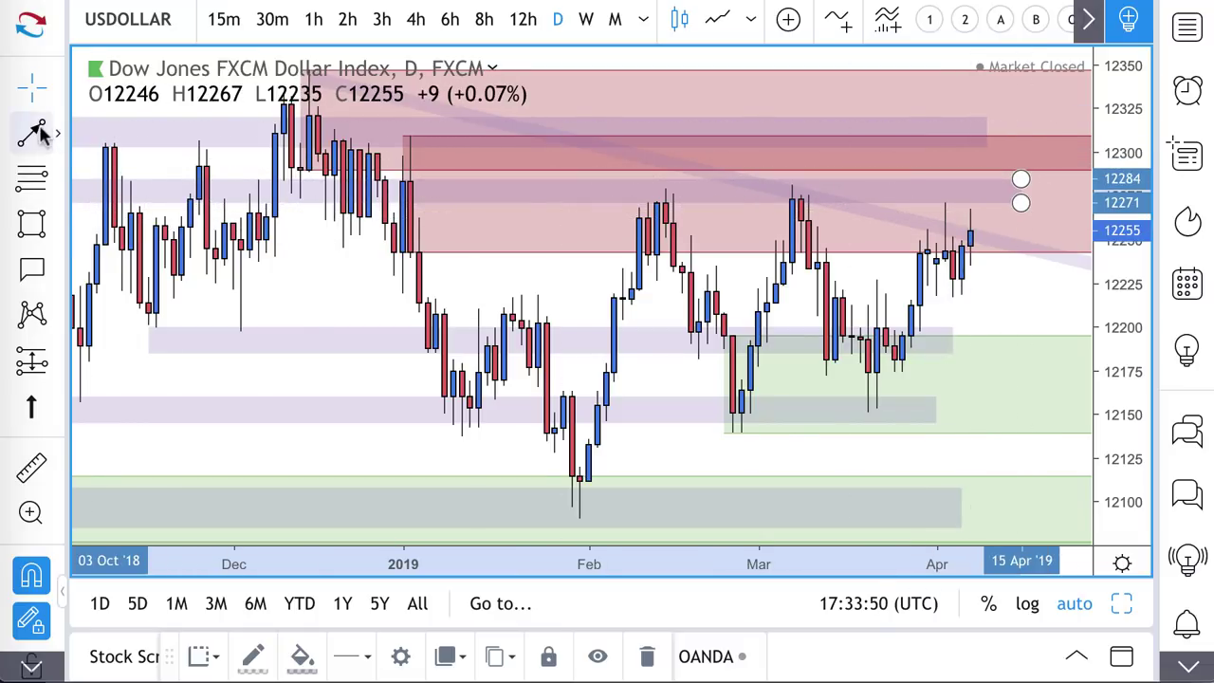
# Draw projection arrows from the latest candle: up to 12306, down to 12202, rebound to 12225
pyautogui.hotkey('alt', 't')
pyautogui.click(967, 230)
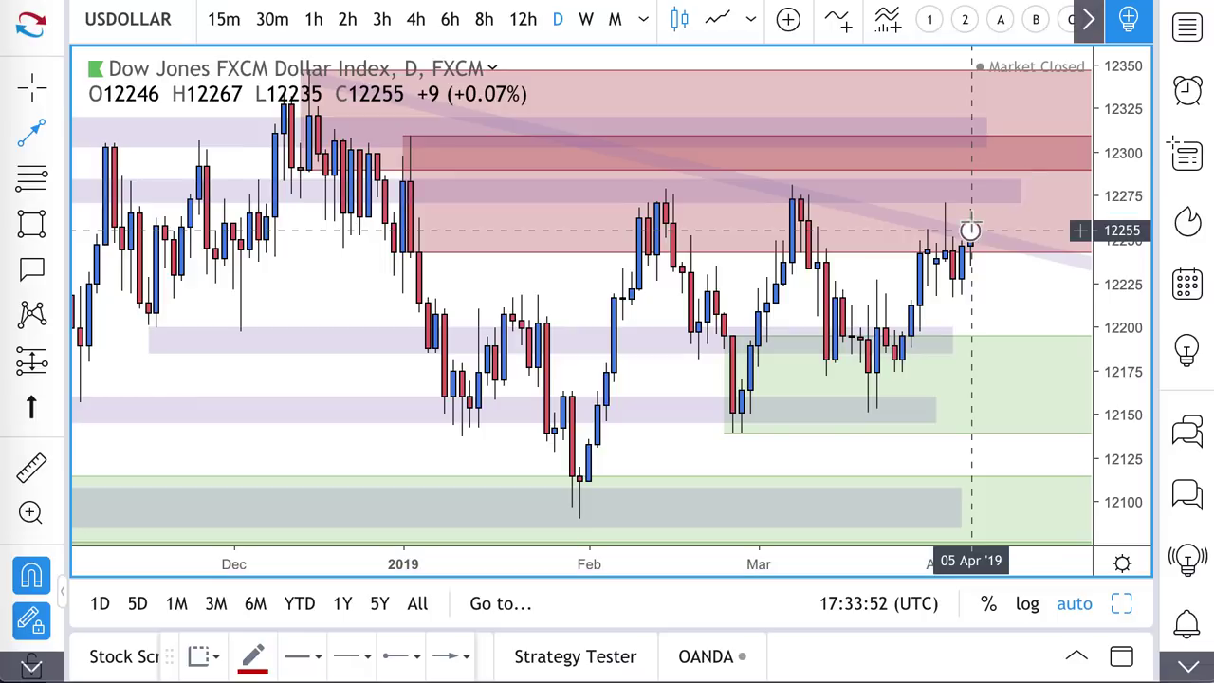
pyautogui.click(1004, 141)
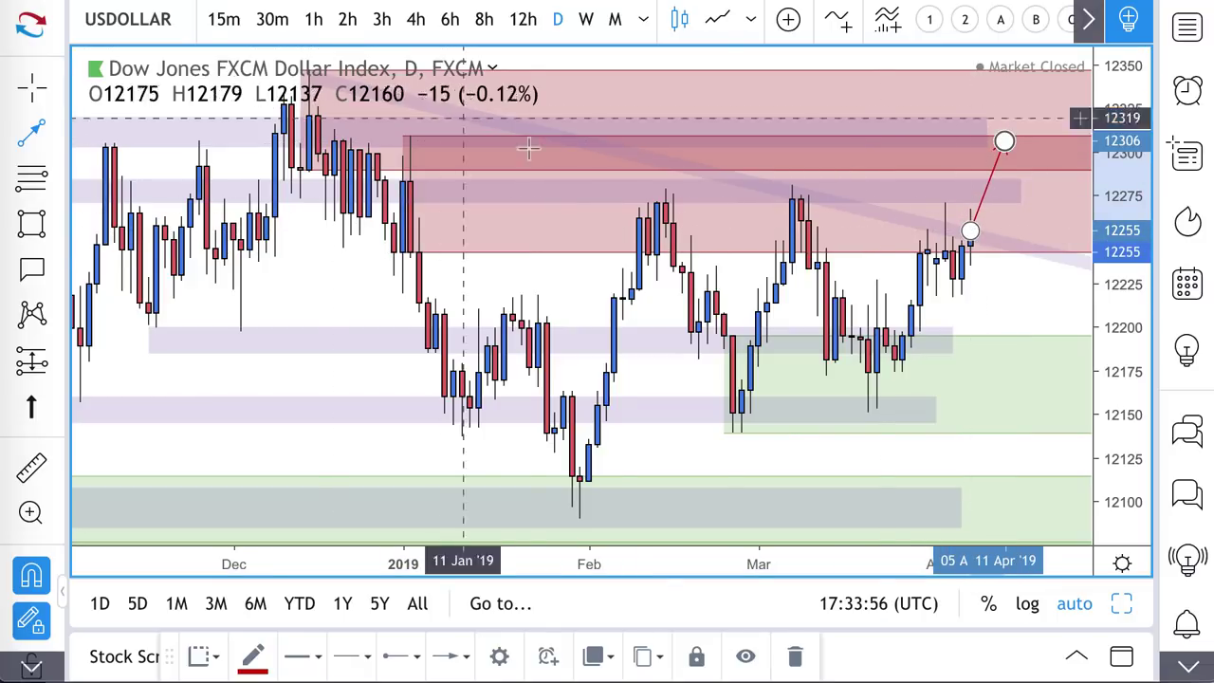
pyautogui.click(969, 230)
pyautogui.click(1003, 323)
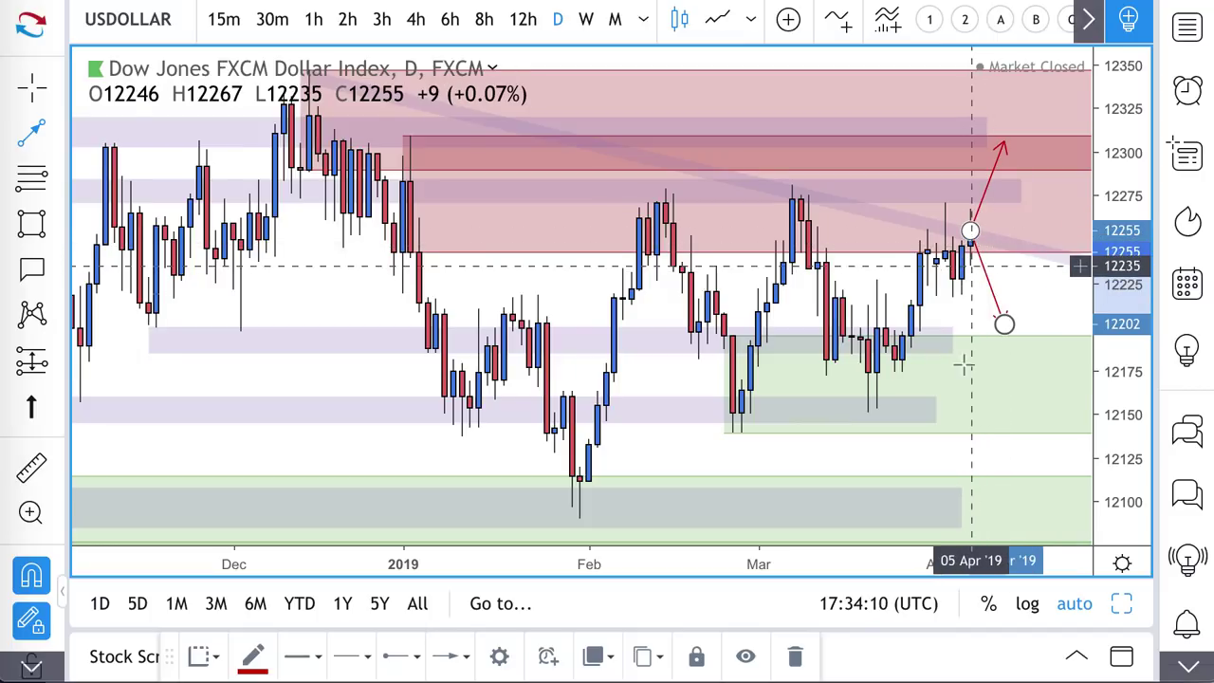
pyautogui.click(31, 132)
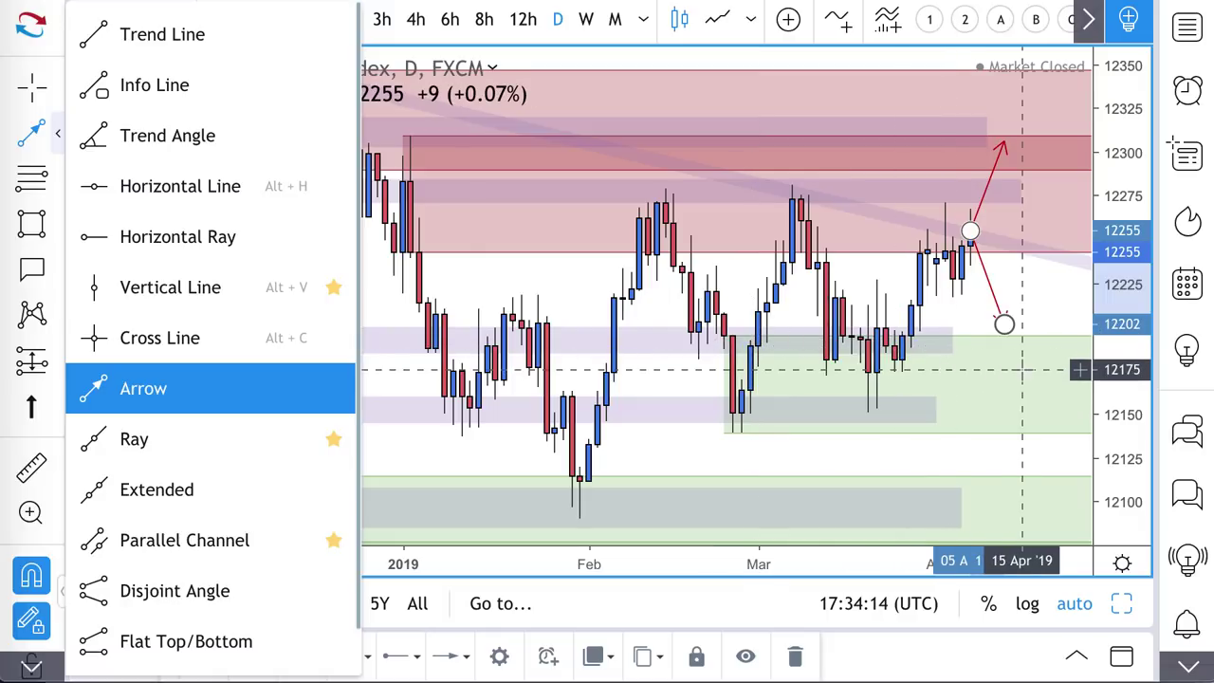
pyautogui.click(1021, 364)
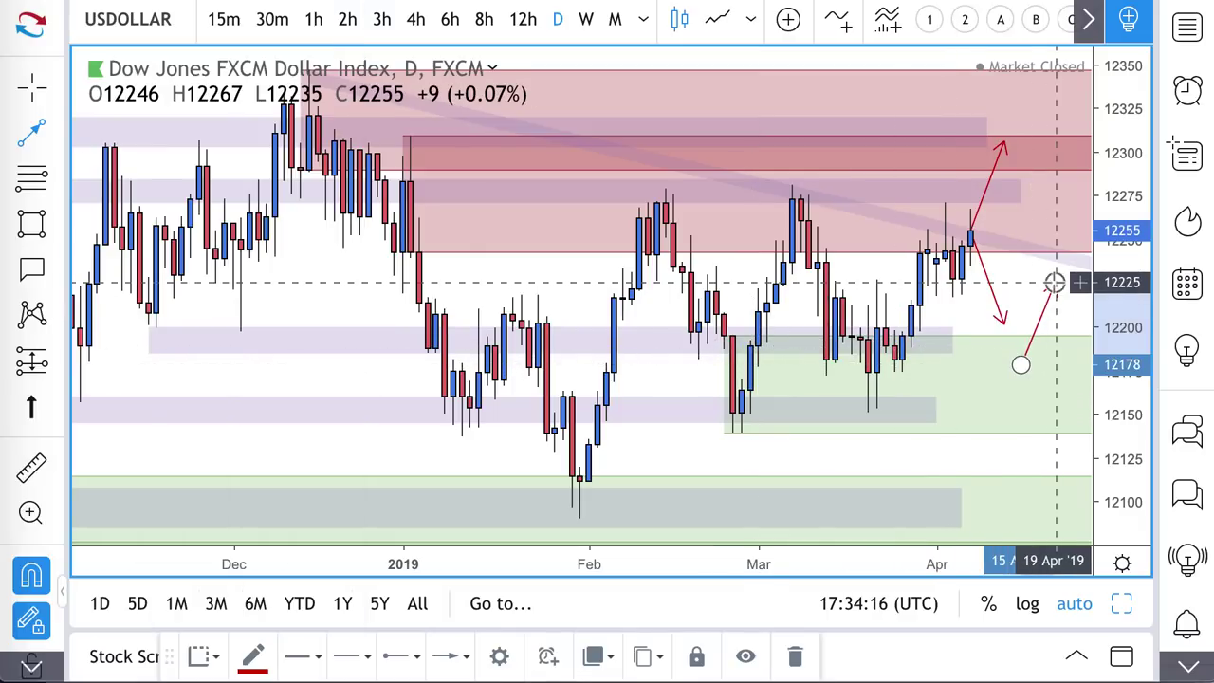
pyautogui.click(1054, 282)
# Extend the purple zone near 12200 and the grey zone near 12150 into April
pyautogui.click(948, 355)
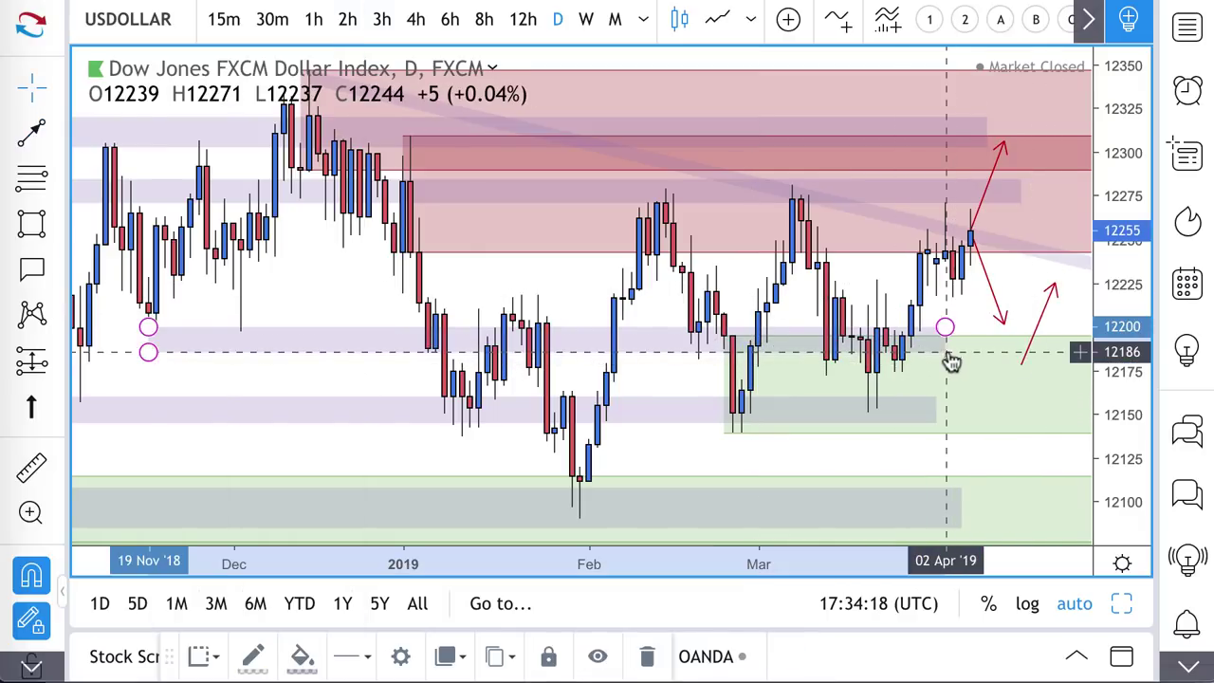
pyautogui.moveTo(951, 362); pyautogui.dragTo(1055, 352)
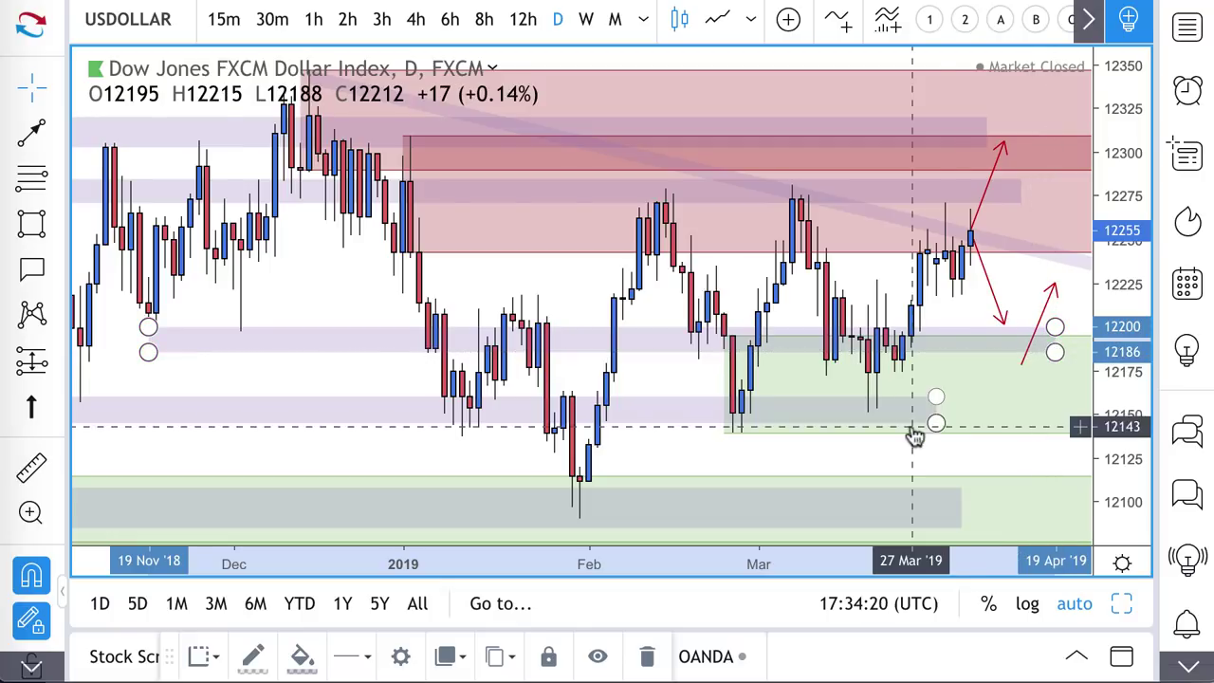
pyautogui.moveTo(936, 403); pyautogui.dragTo(1054, 398)
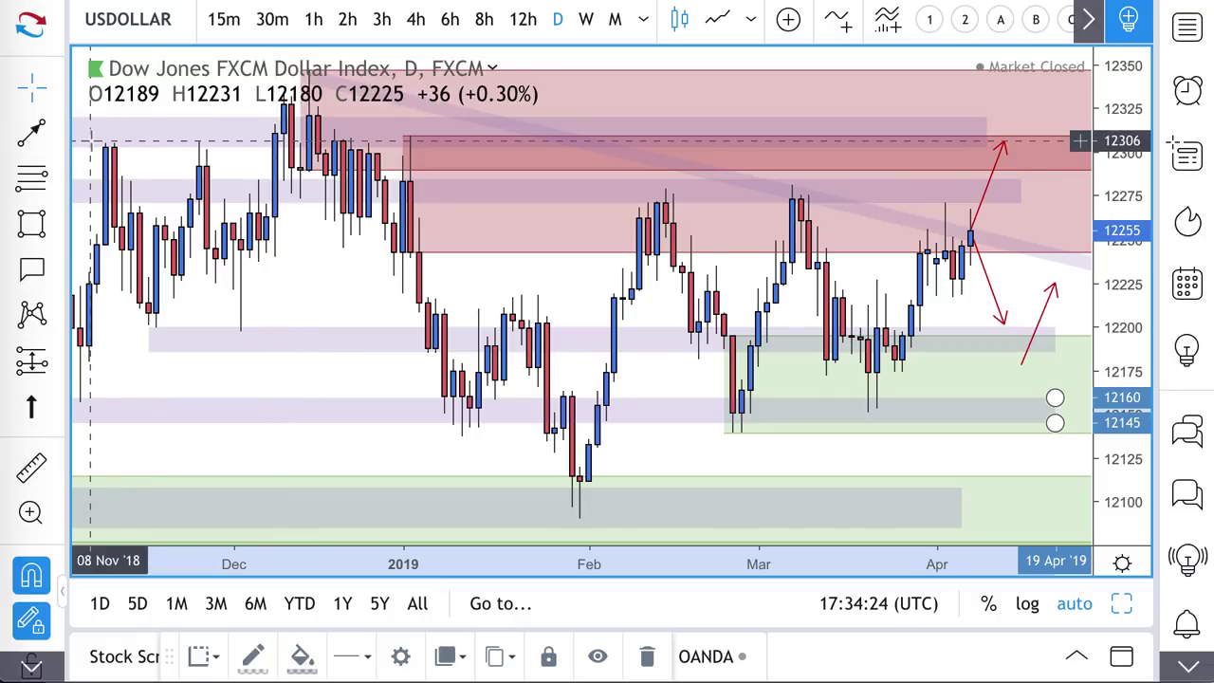
# Draw a parallel channel through the 31 Jan, 20 Mar and 26 Feb lows
pyautogui.click(57, 133)
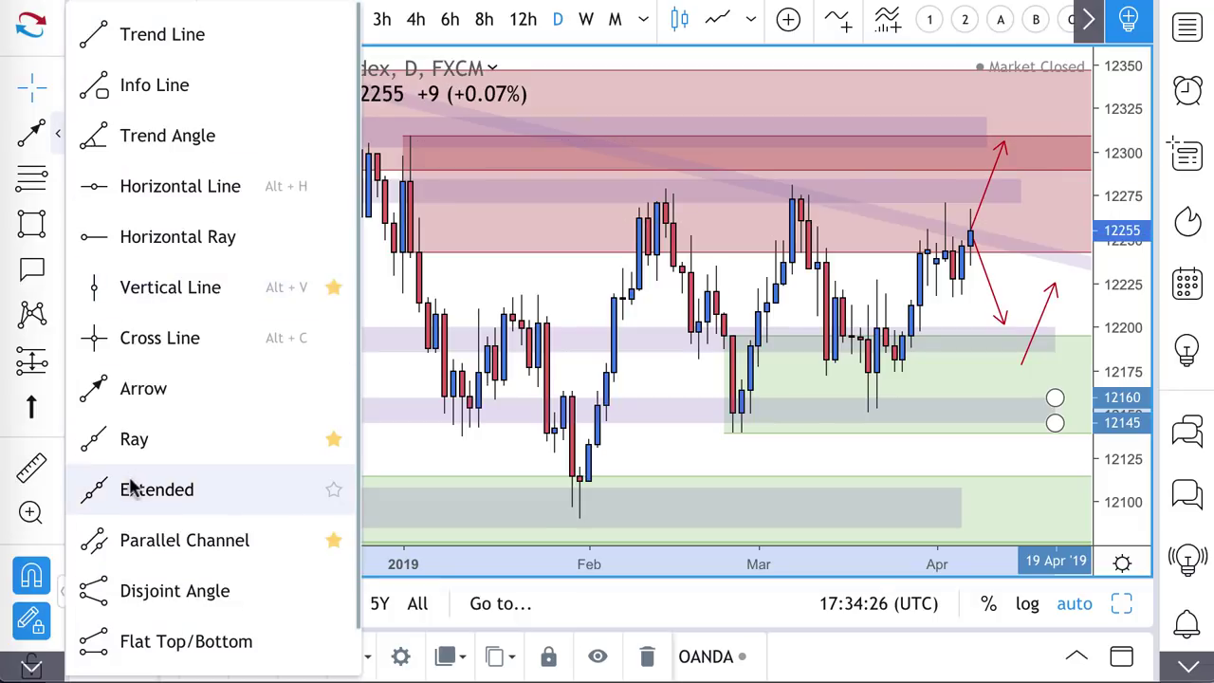
pyautogui.click(100, 536)
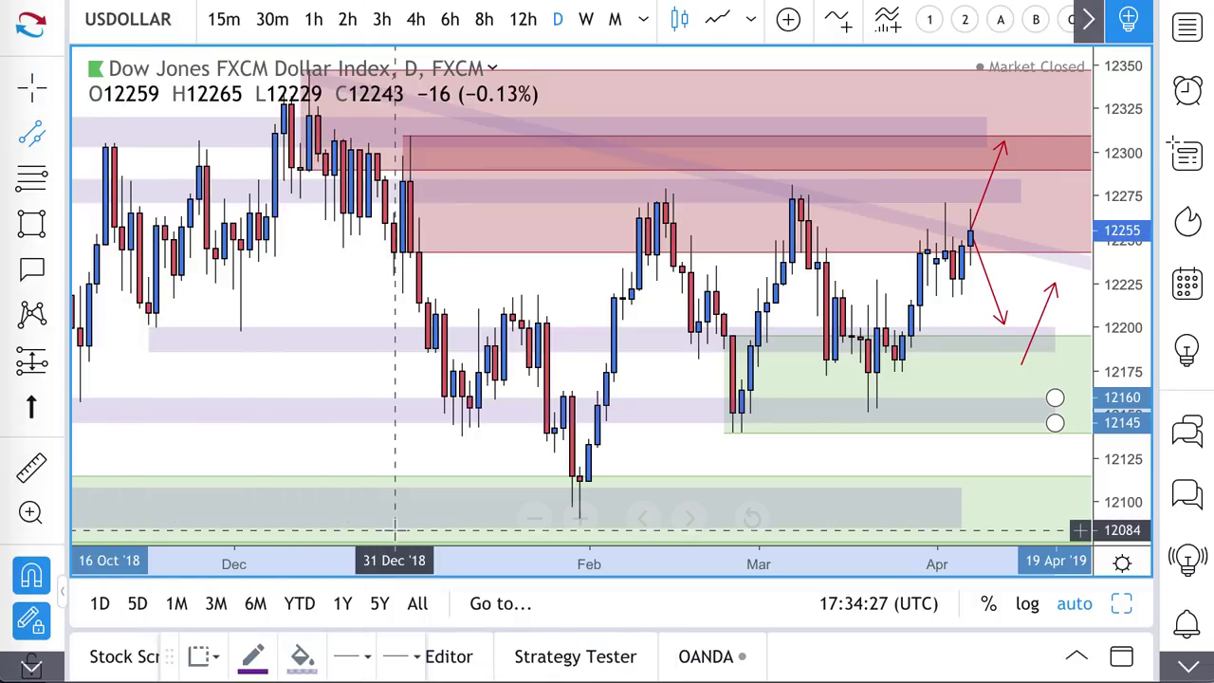
pyautogui.click(579, 533)
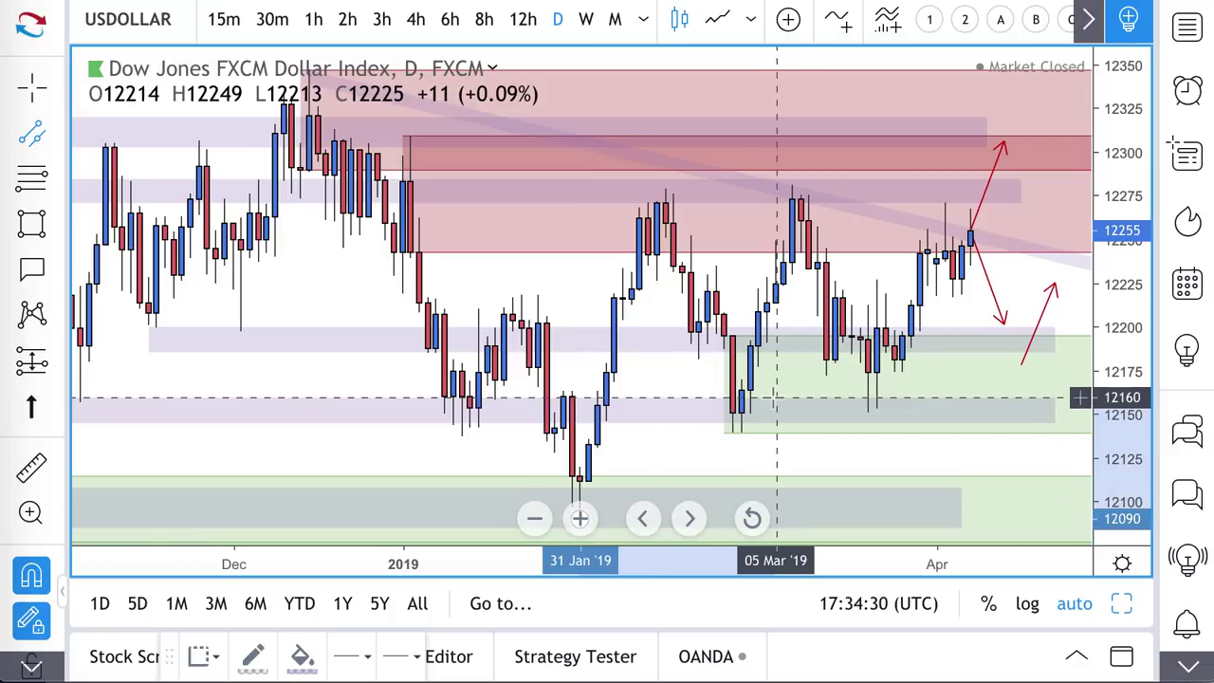
pyautogui.click(867, 413)
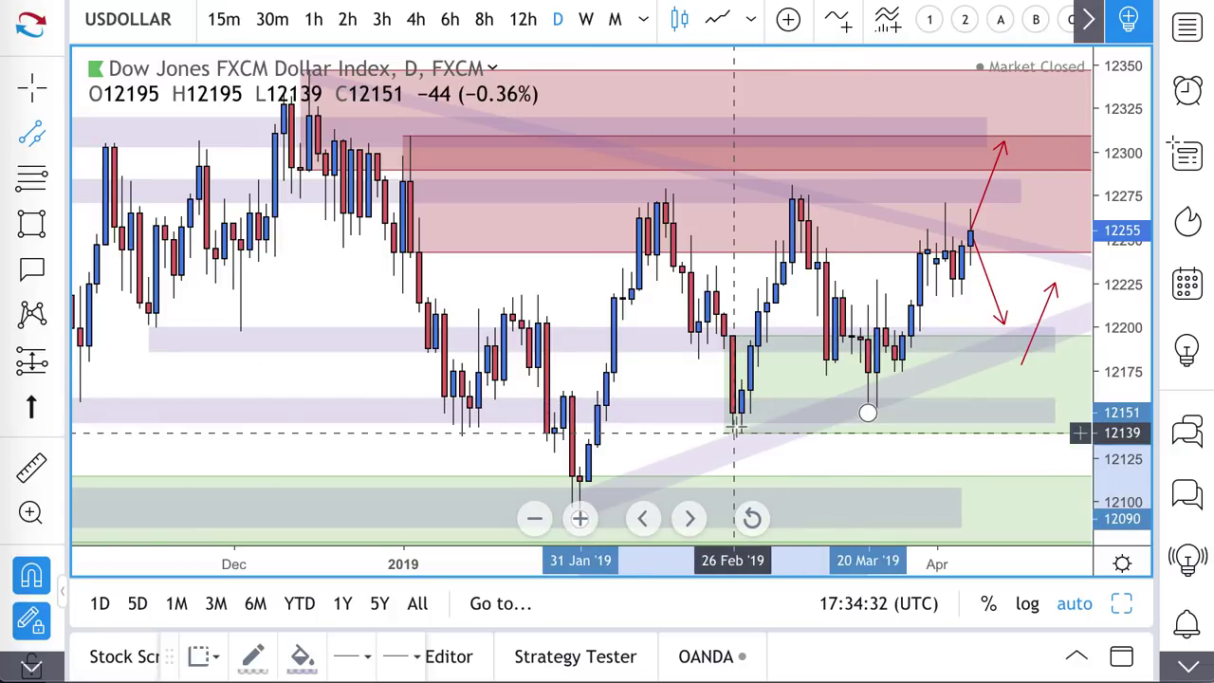
pyautogui.click(731, 435)
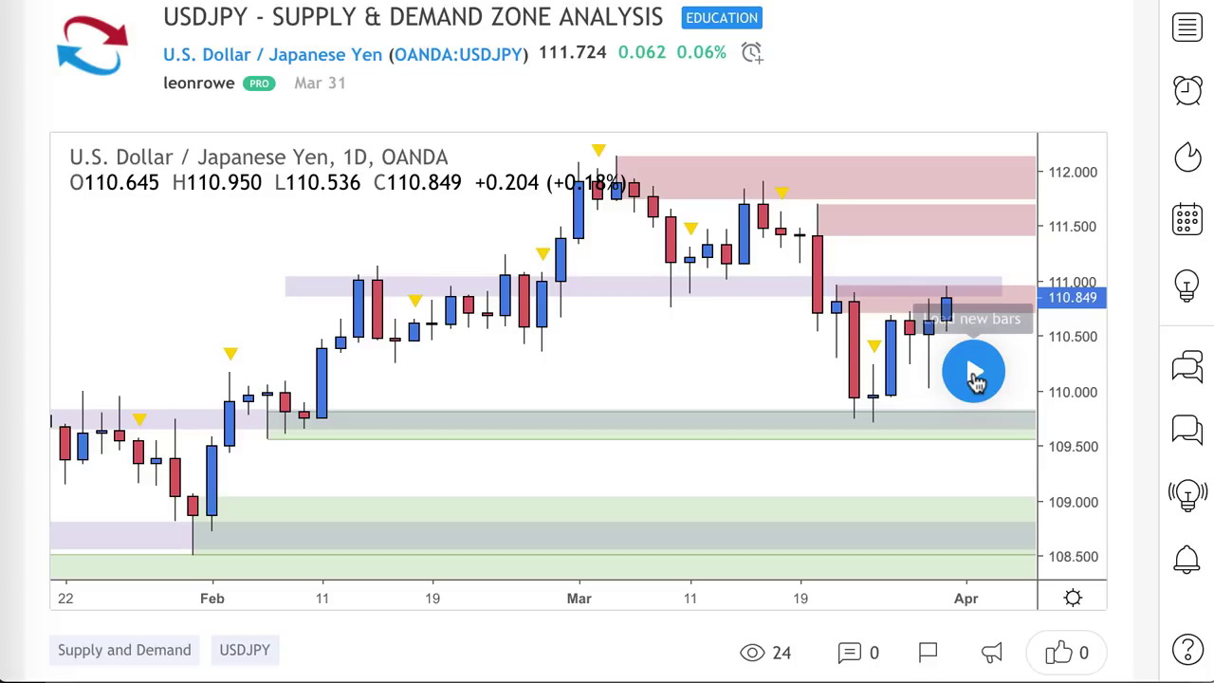
# Load the USDJPY bars printed since the idea was published
pyautogui.click(974, 373)
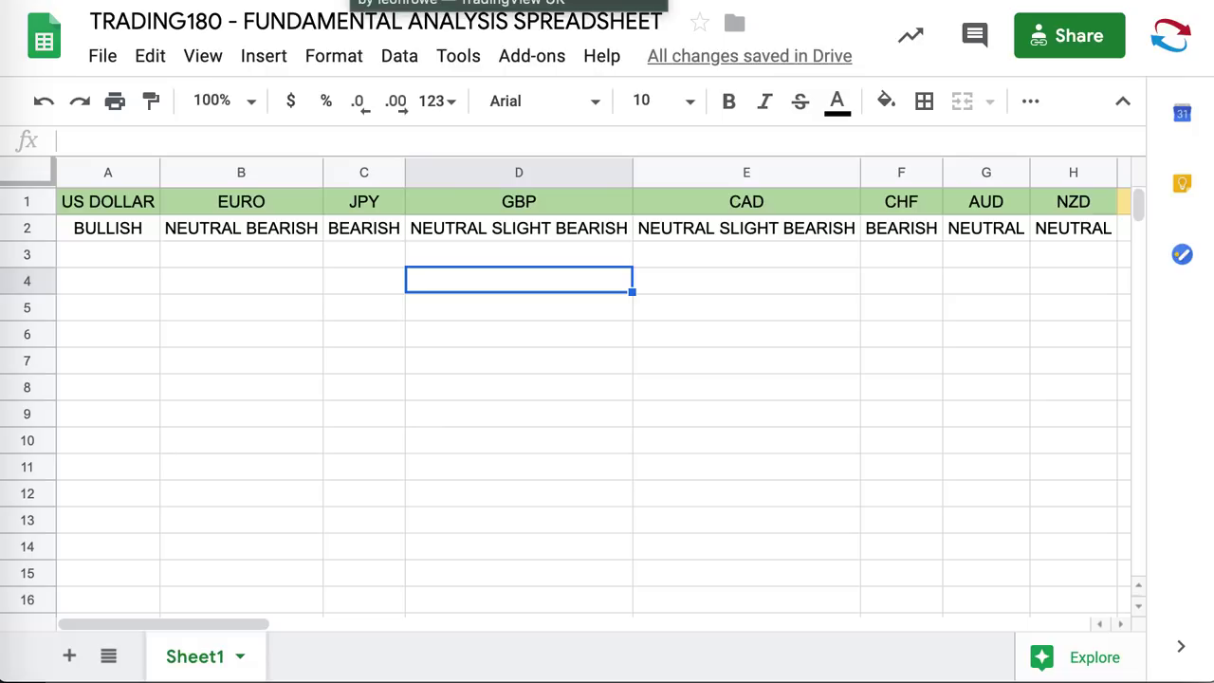
# Return to TradingView, switch the chart to USDJPY, and delete the pink zone around 110.9
pyautogui.click(427, 1)
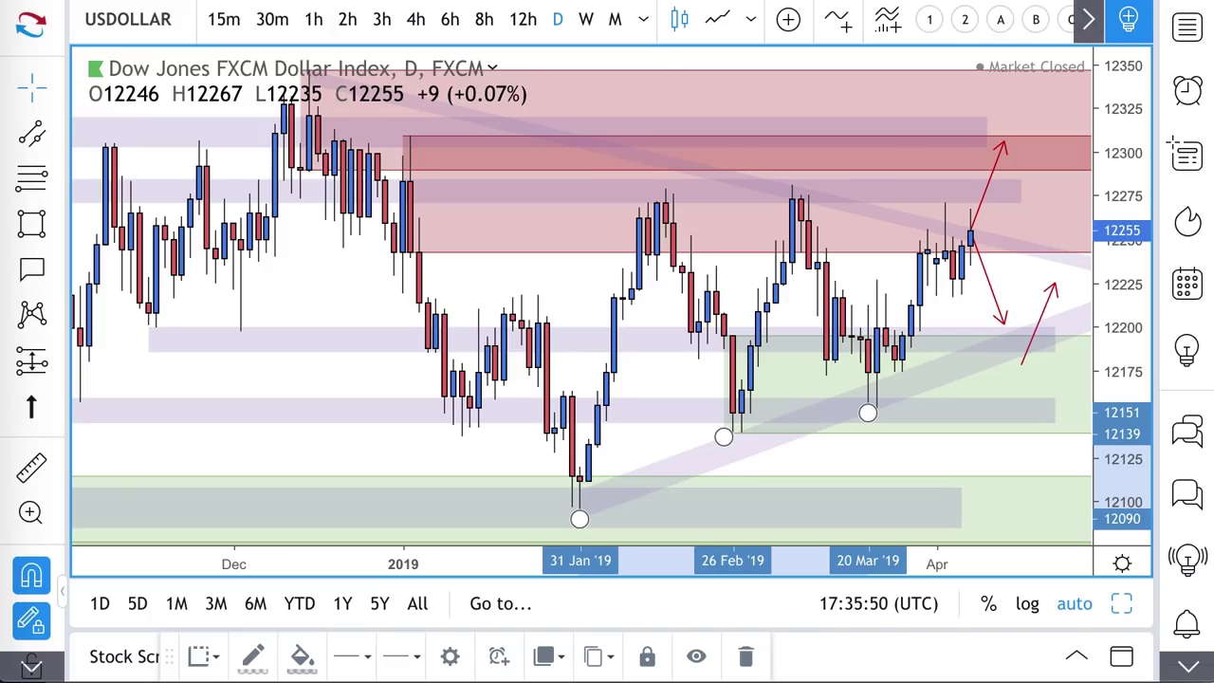
pyautogui.press('Down')
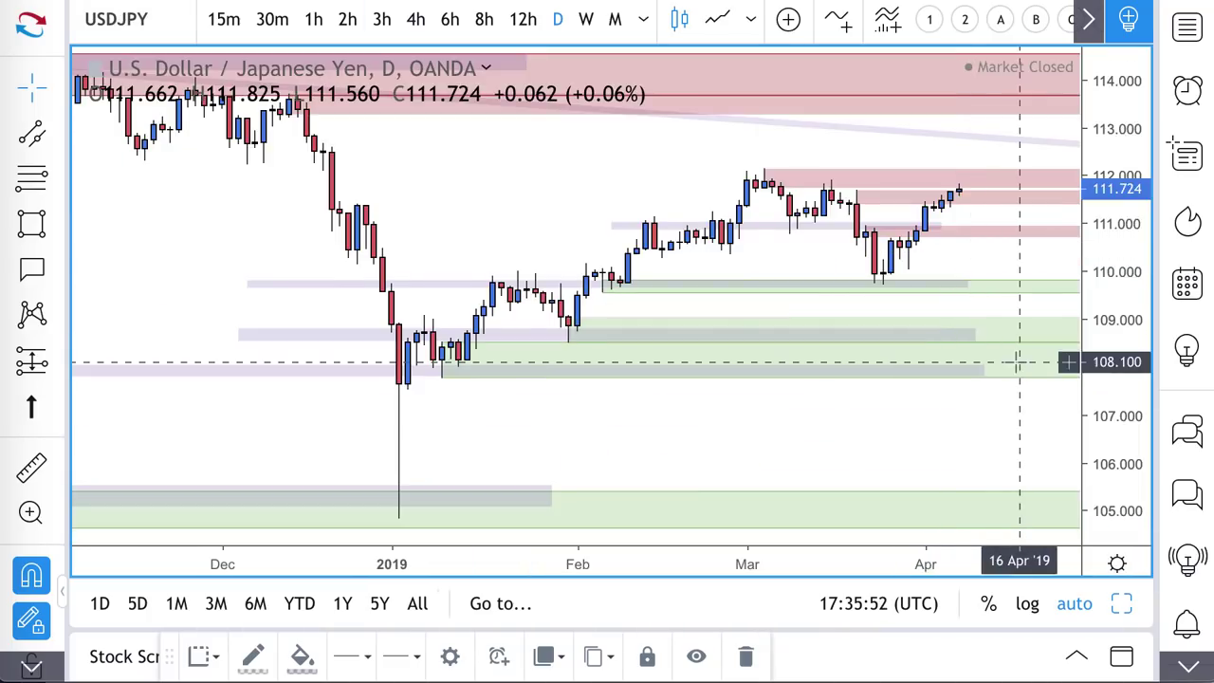
pyautogui.scroll(5, 1040, 304)
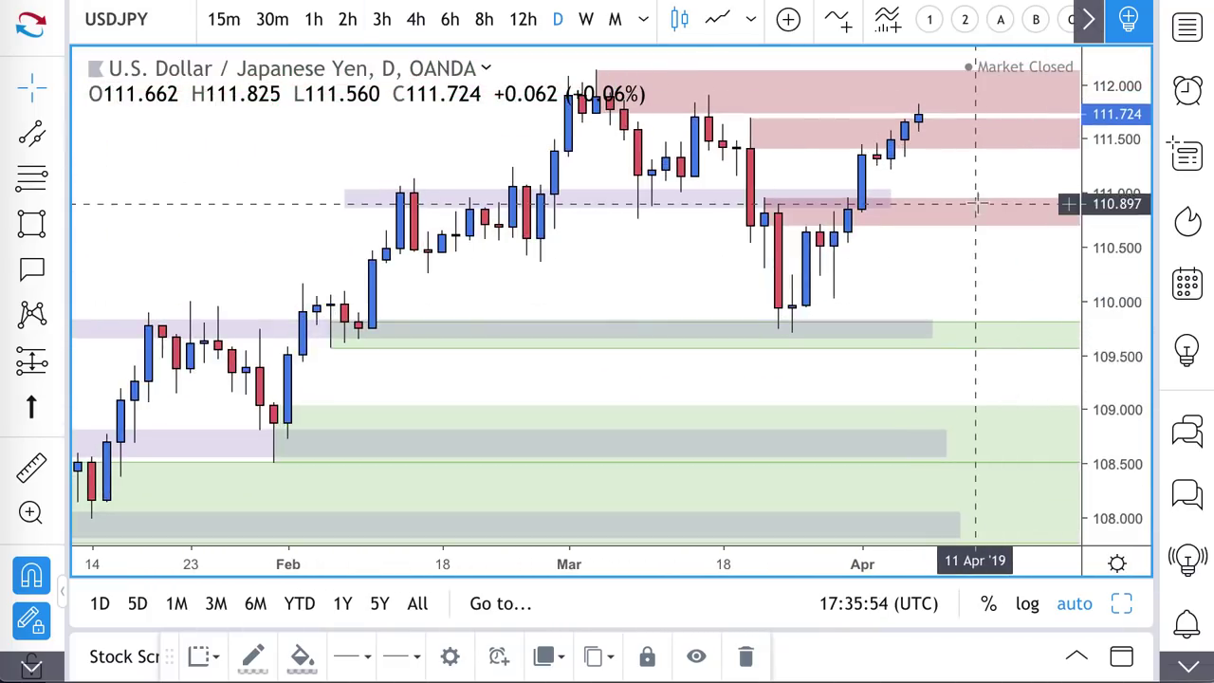
pyautogui.press('Delete')
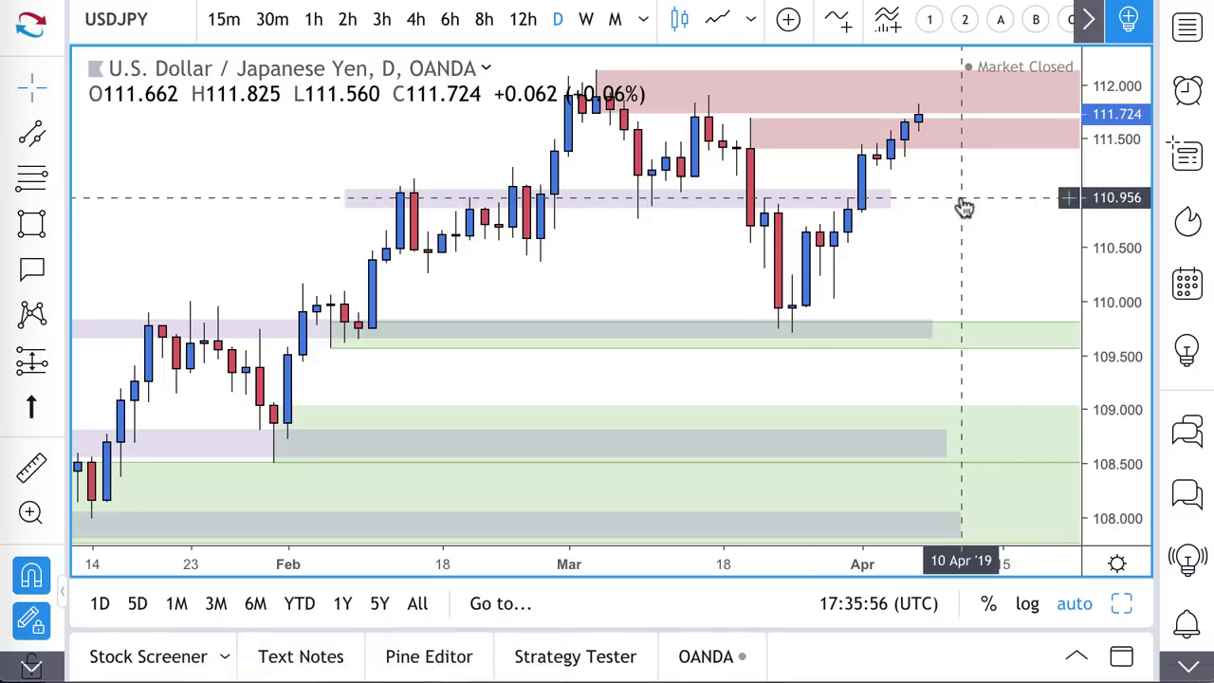
# Delete the 111.5 pink zone and draw green demand zones at 111.2–111.35 and 110.02–110.635
pyautogui.click(963, 144)
pyautogui.press('Delete')
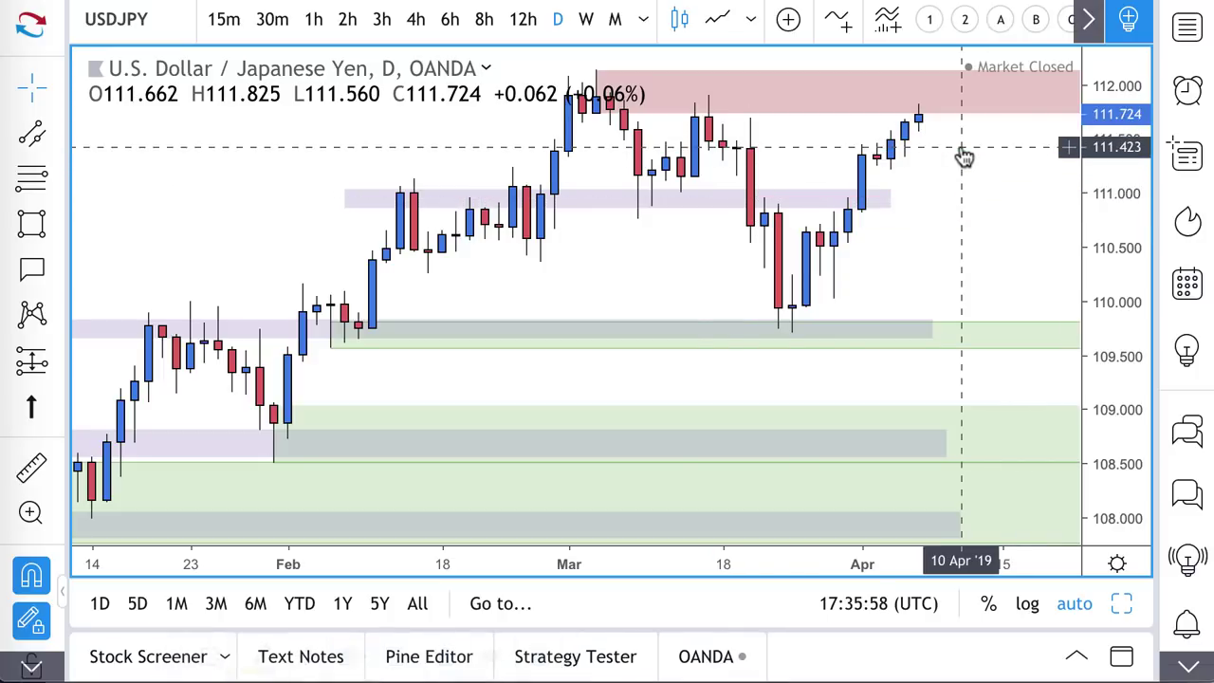
pyautogui.click(30, 177)
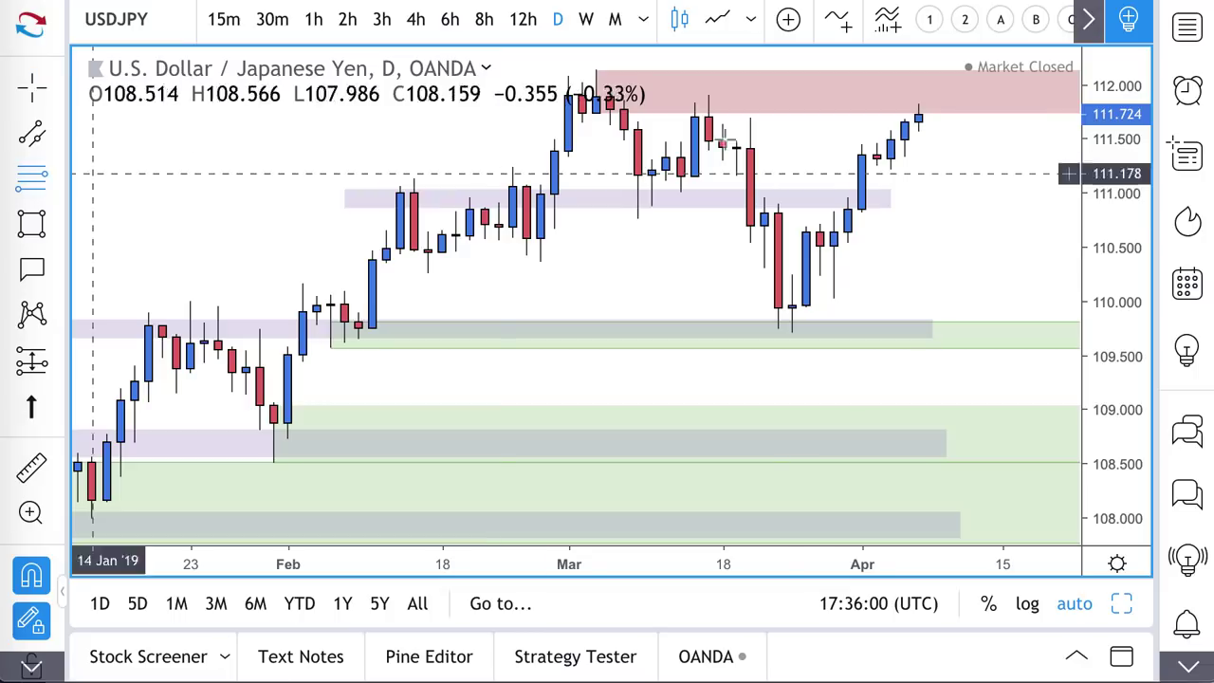
pyautogui.moveTo(878, 155); pyautogui.dragTo(891, 171)
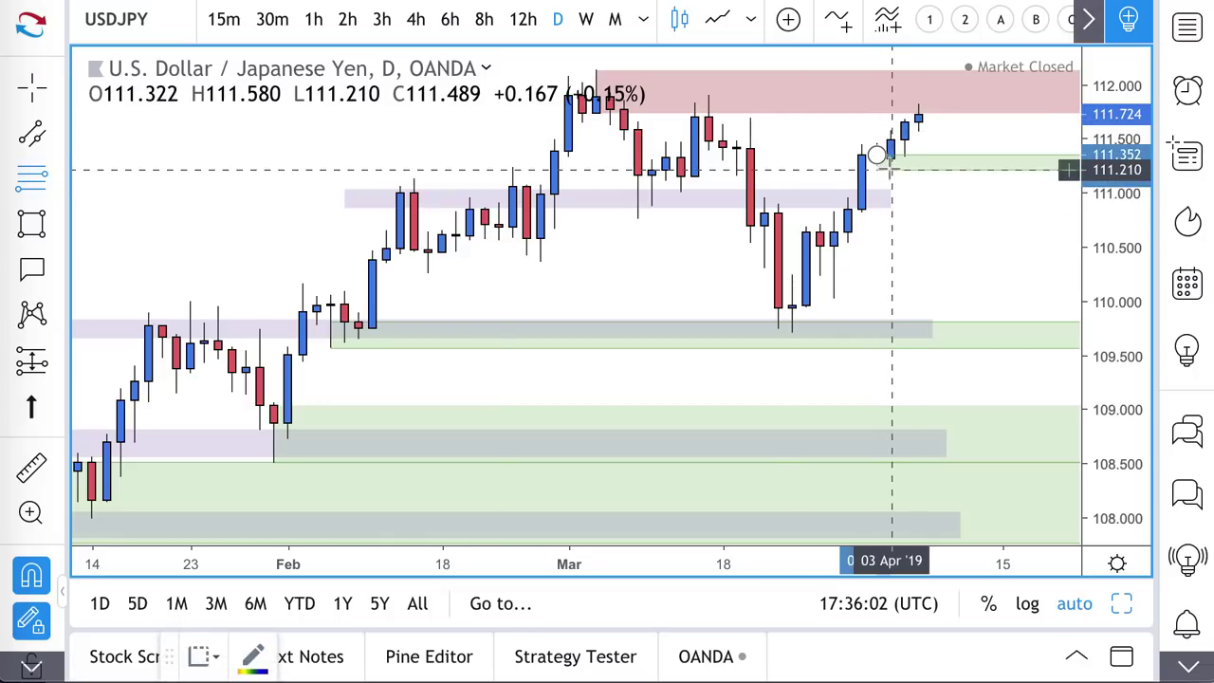
pyautogui.scroll(-2, 769, 235)
pyautogui.scroll(-1, 770, 235)
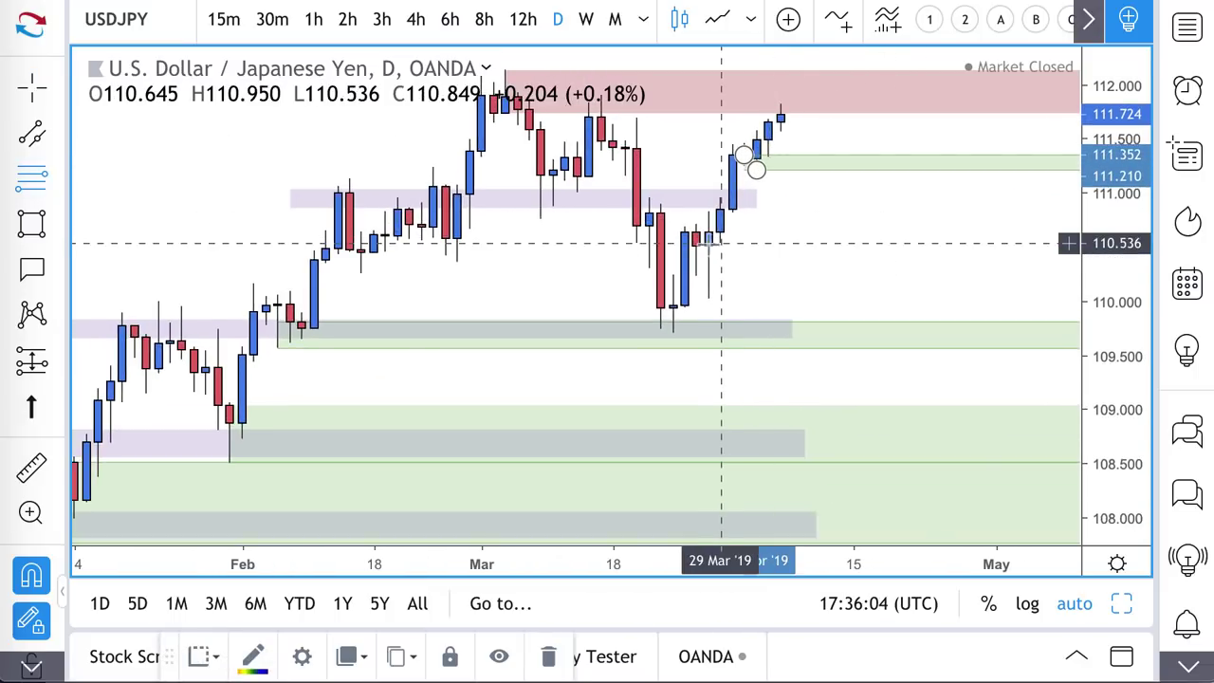
pyautogui.moveTo(698, 233); pyautogui.dragTo(709, 299)
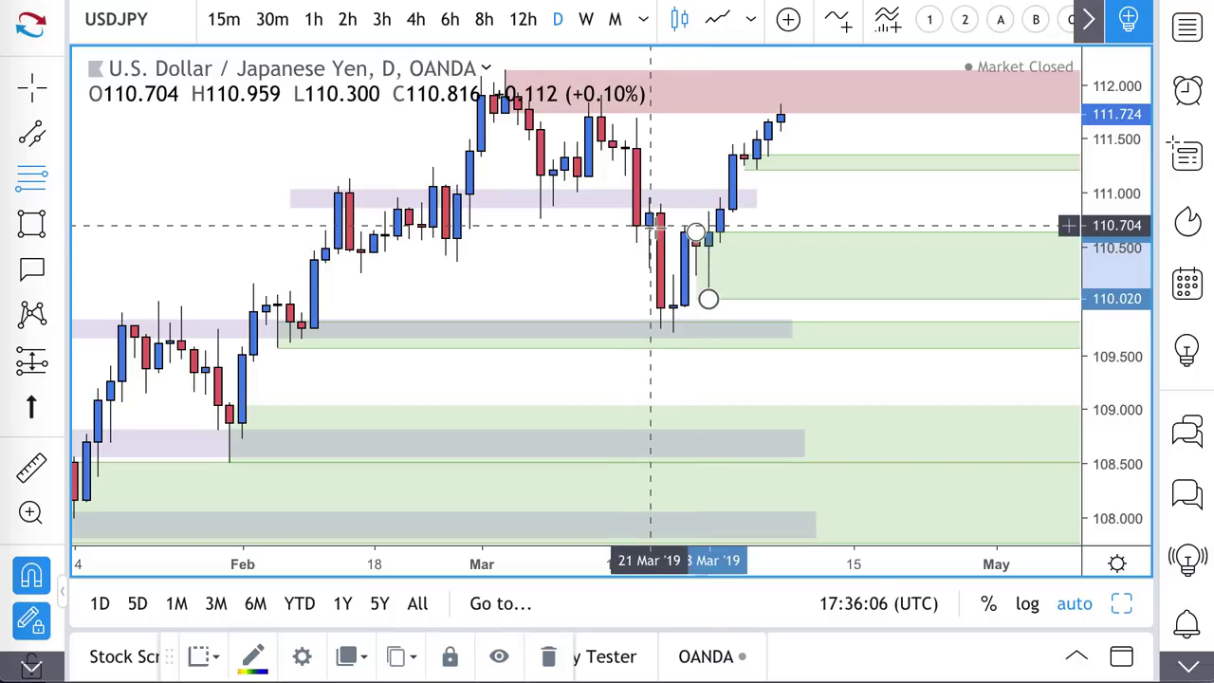
pyautogui.scroll(-1, 857, 232)
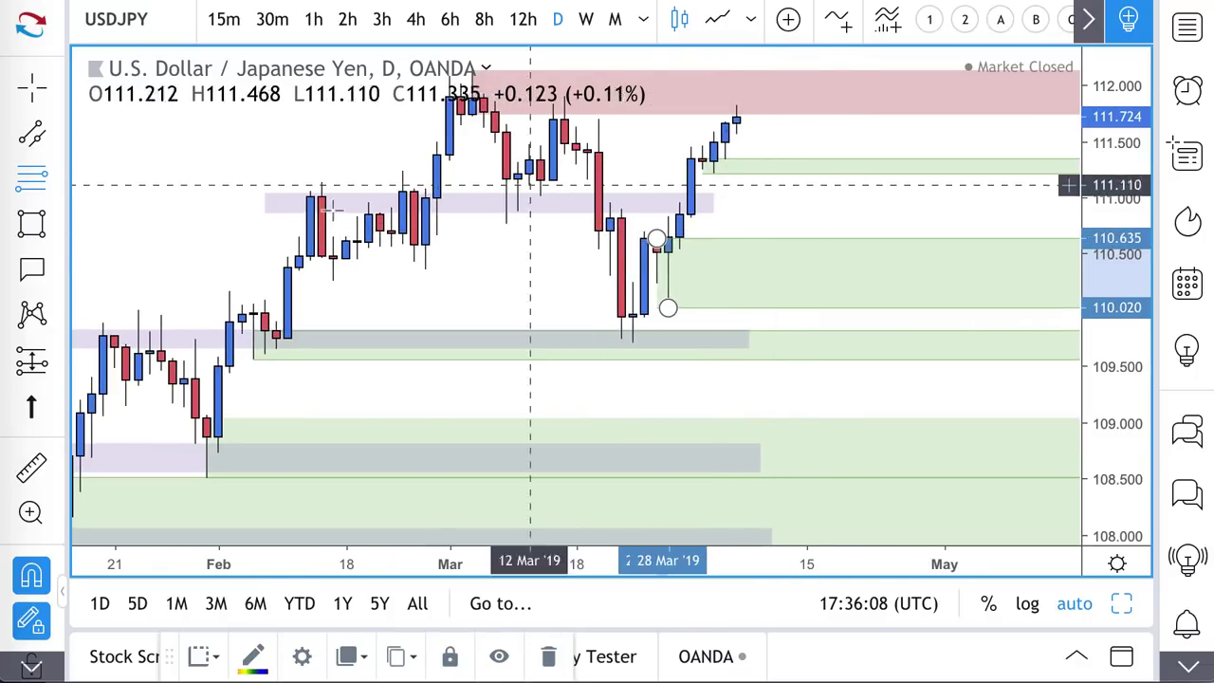
# Draw a zigzag arrow path: dip to 111.25, bounce toward 111.6, drop to 110.335, rise near 110.9
pyautogui.click(58, 134)
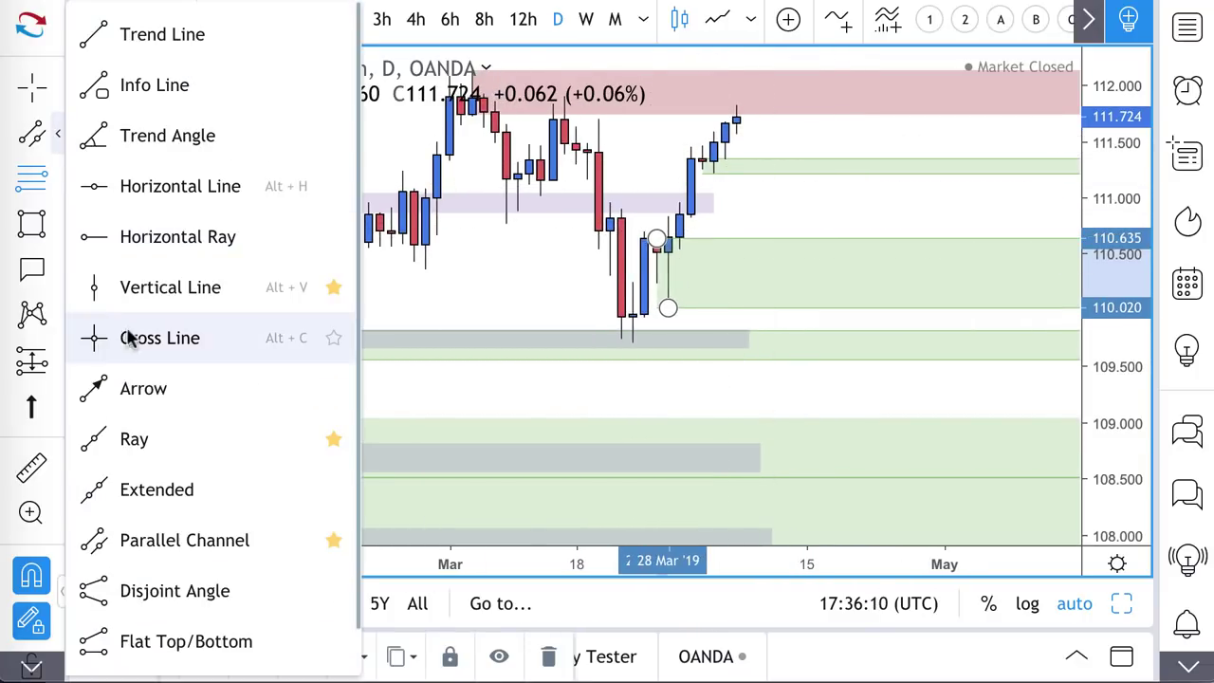
pyautogui.click(129, 387)
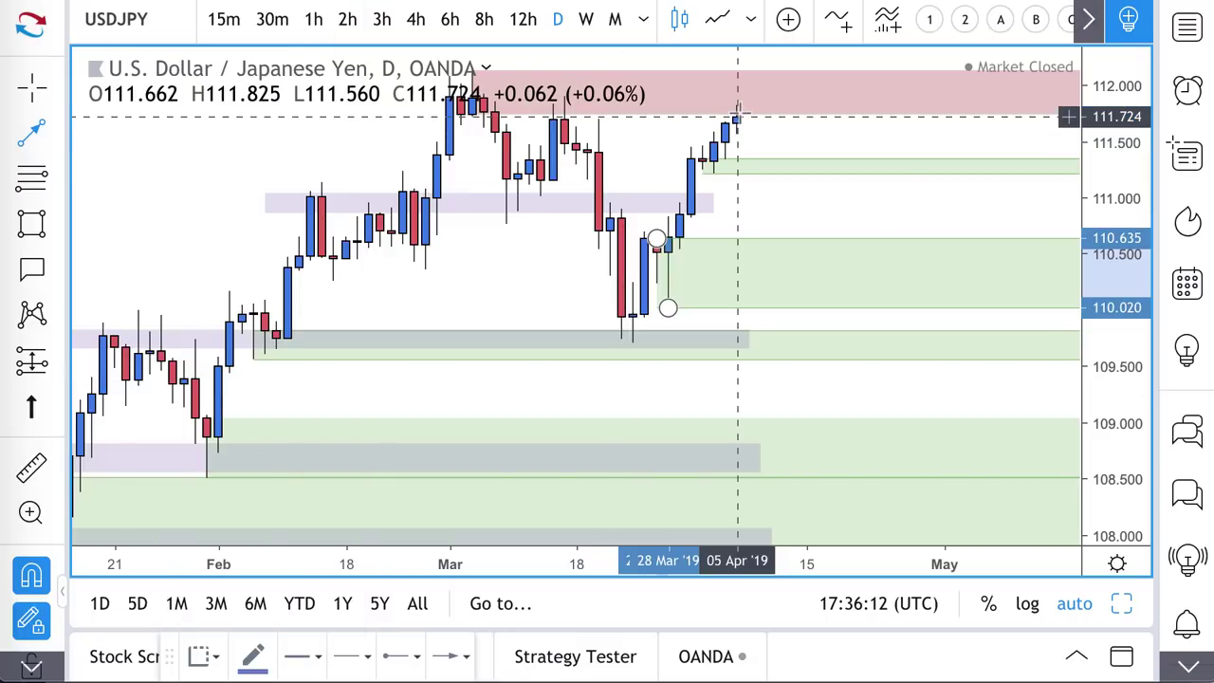
pyautogui.moveTo(736, 116); pyautogui.dragTo(761, 150)
pyautogui.click(771, 168)
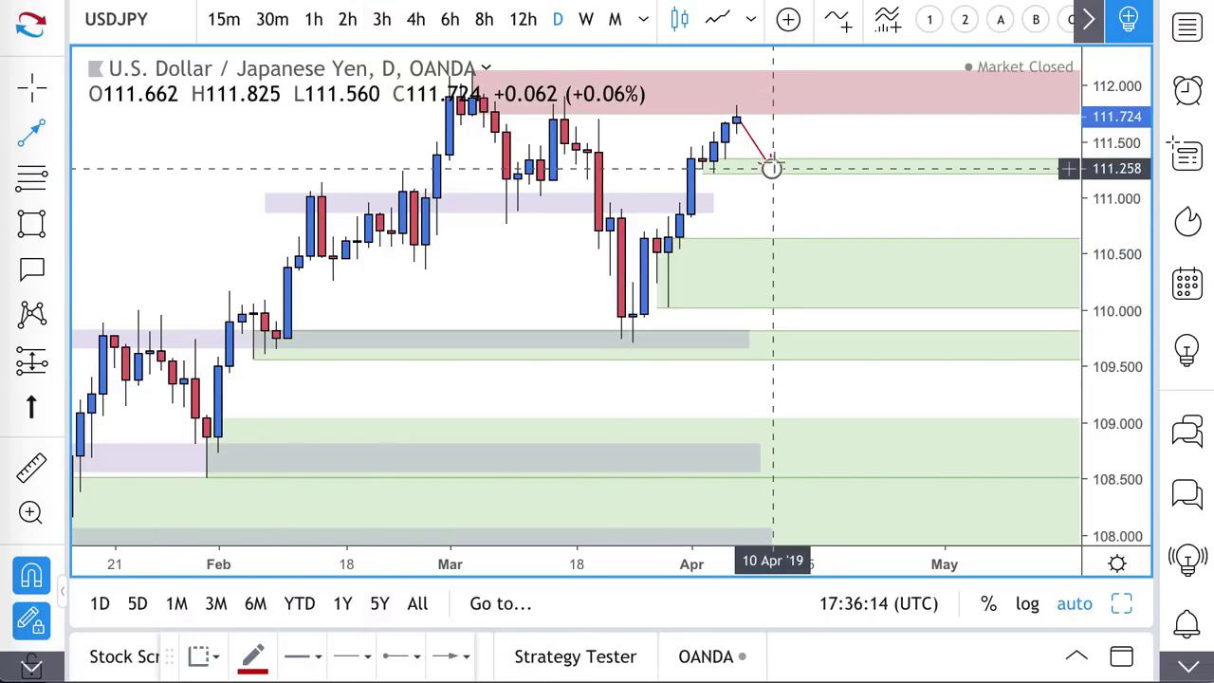
pyautogui.click(792, 127)
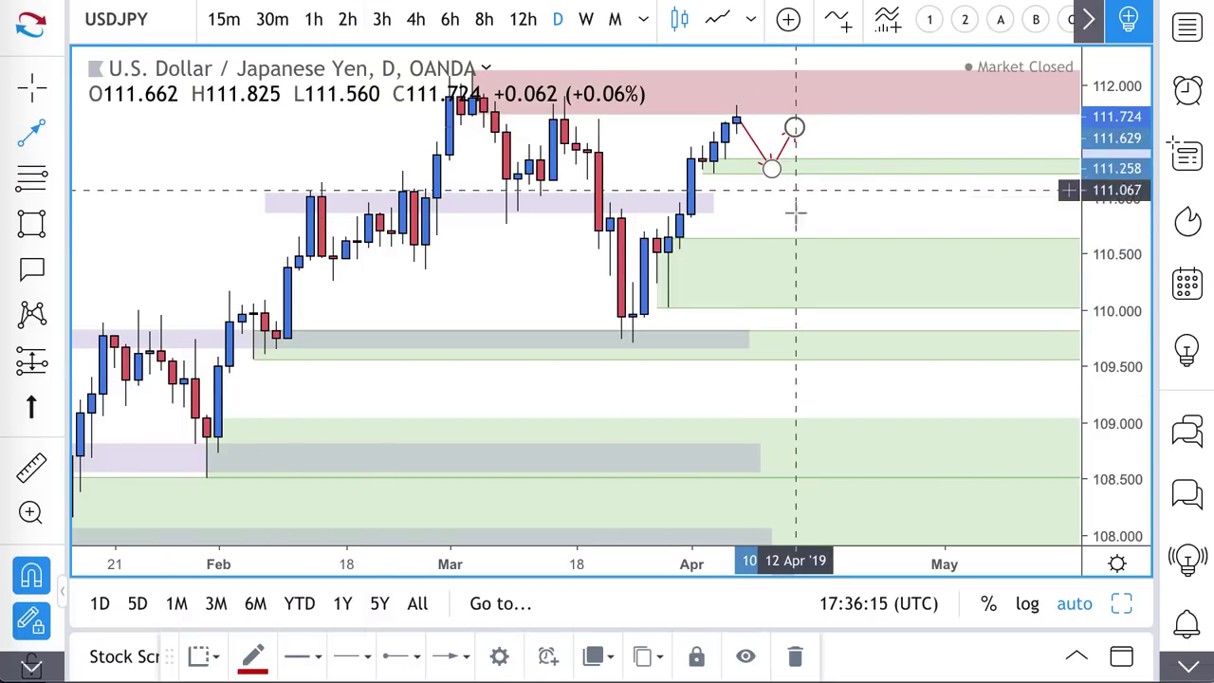
pyautogui.click(771, 167)
pyautogui.click(805, 272)
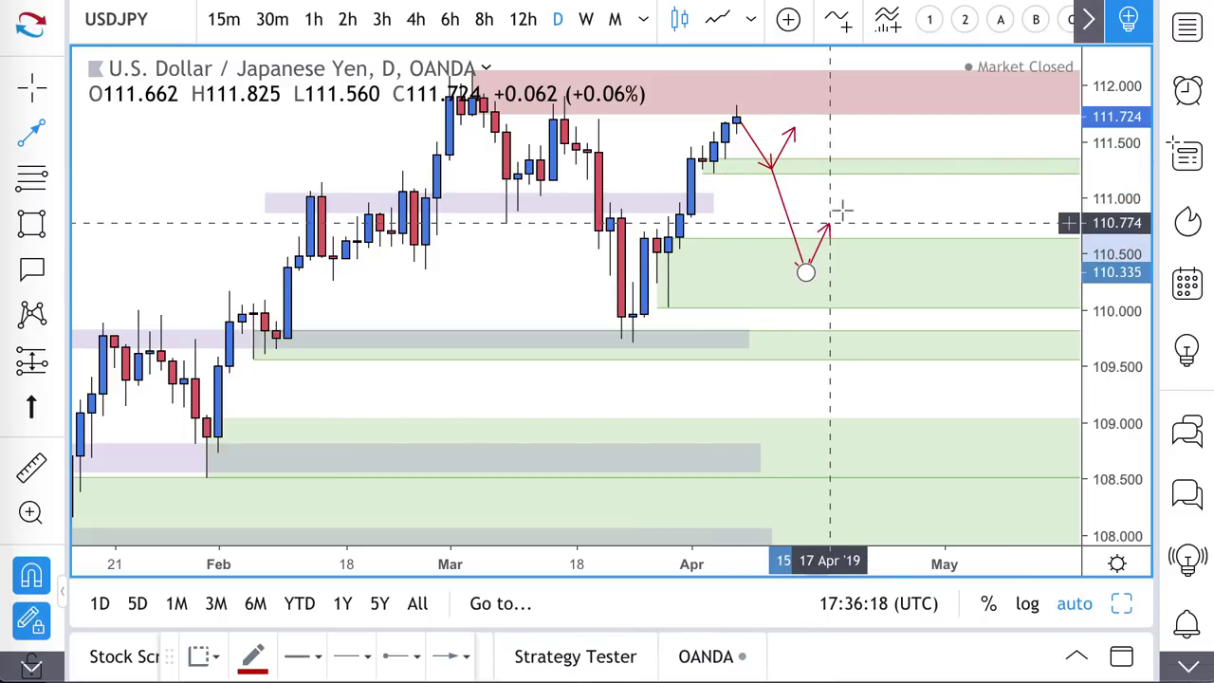
pyautogui.doubleClick(840, 209)
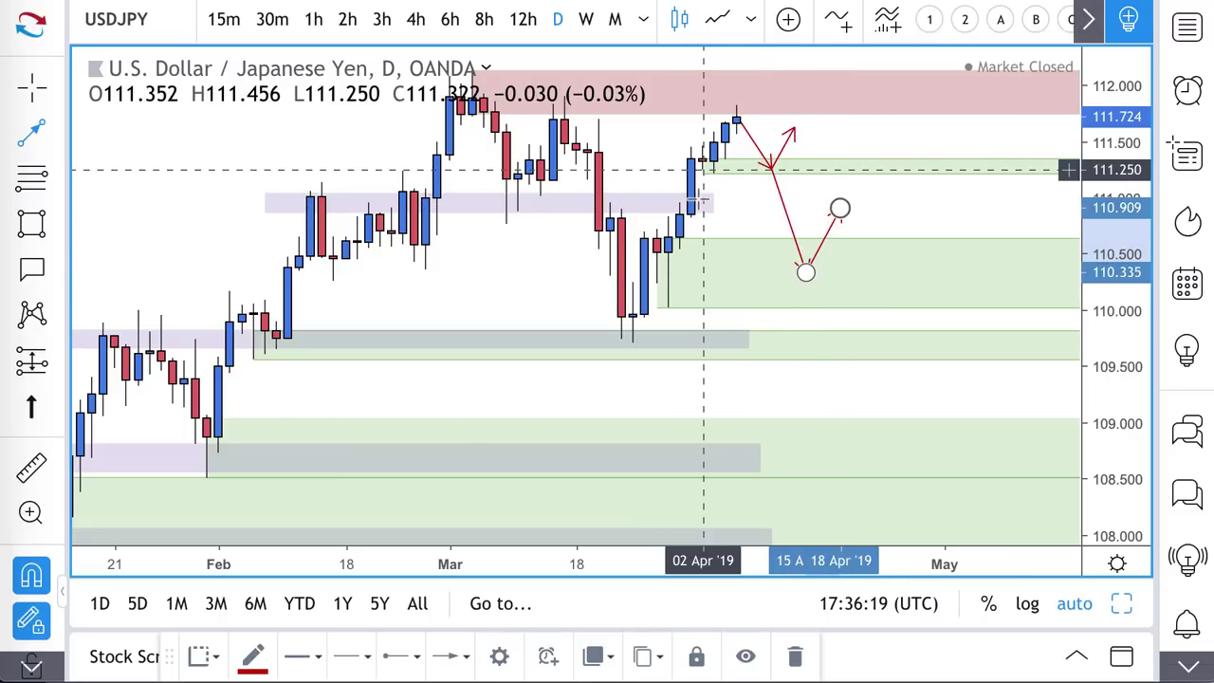
pyautogui.click(629, 203)
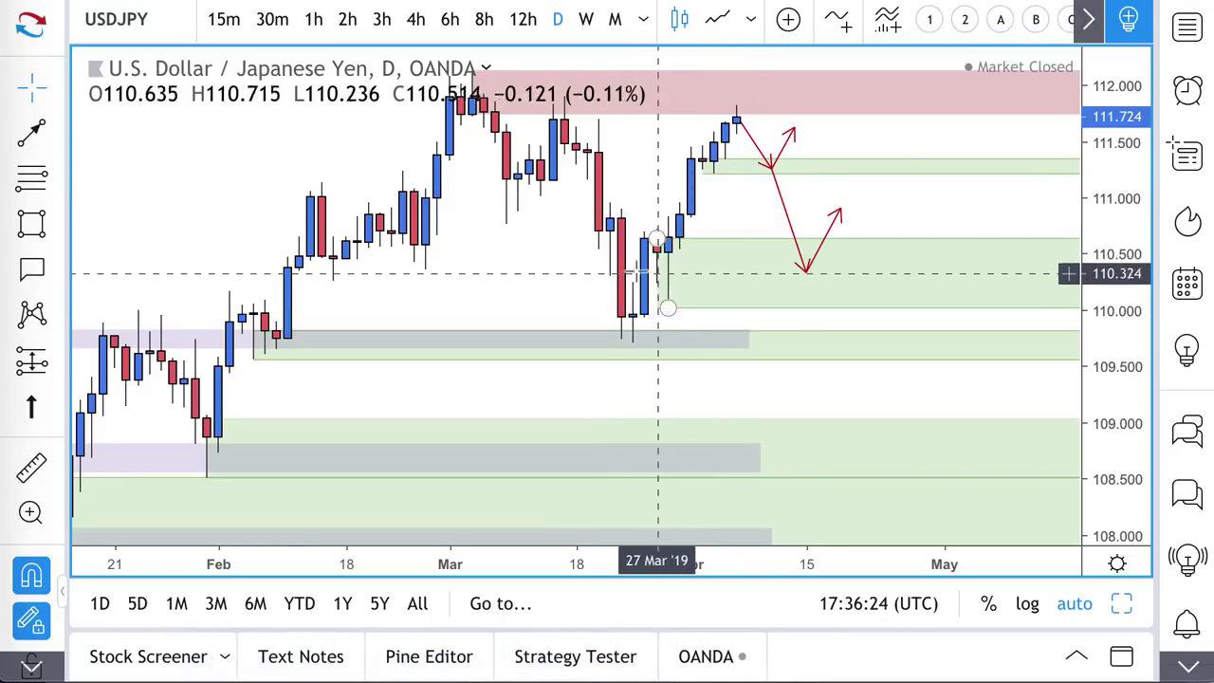
# Draw a rectangle zone from early February at 110.163–110.437 stretching into May
pyautogui.click(31, 227)
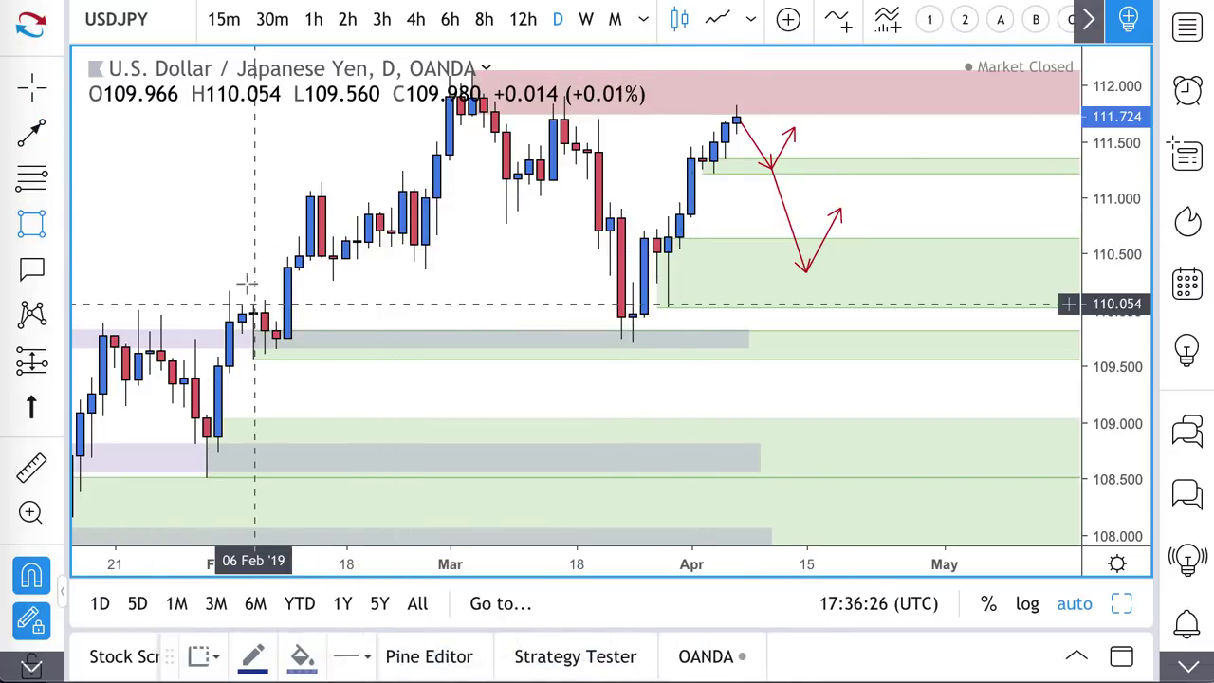
pyautogui.click(229, 291)
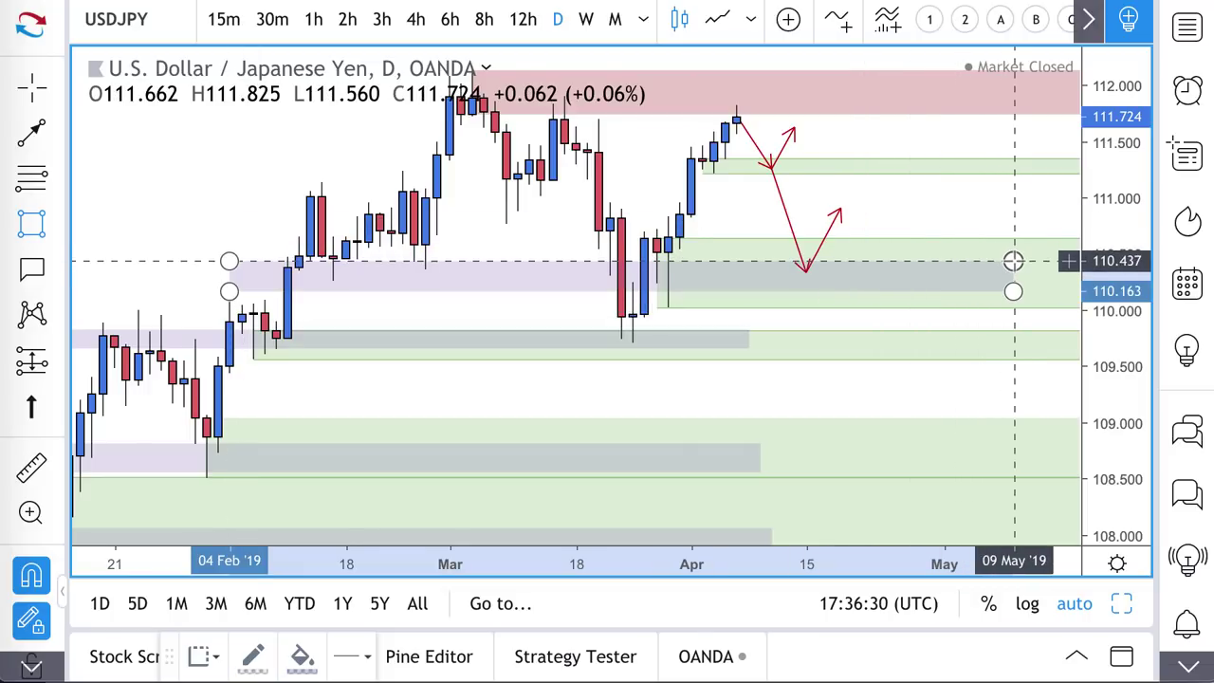
pyautogui.click(1013, 260)
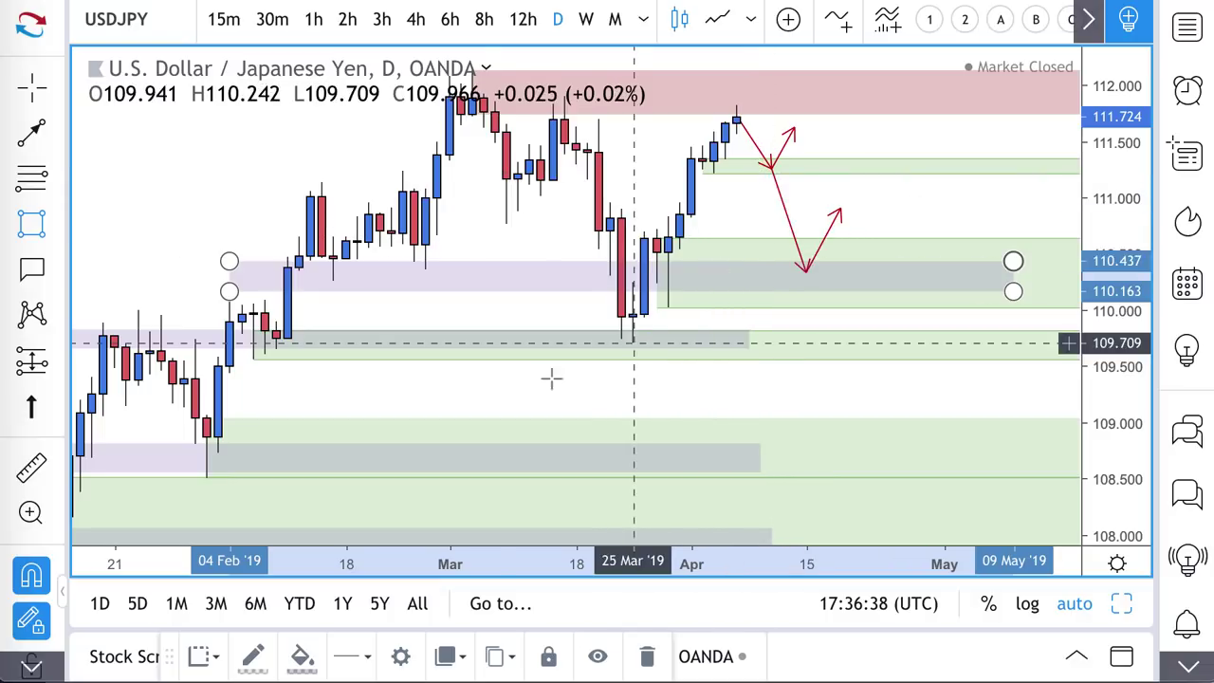
pyautogui.scroll(-4, 551, 378)
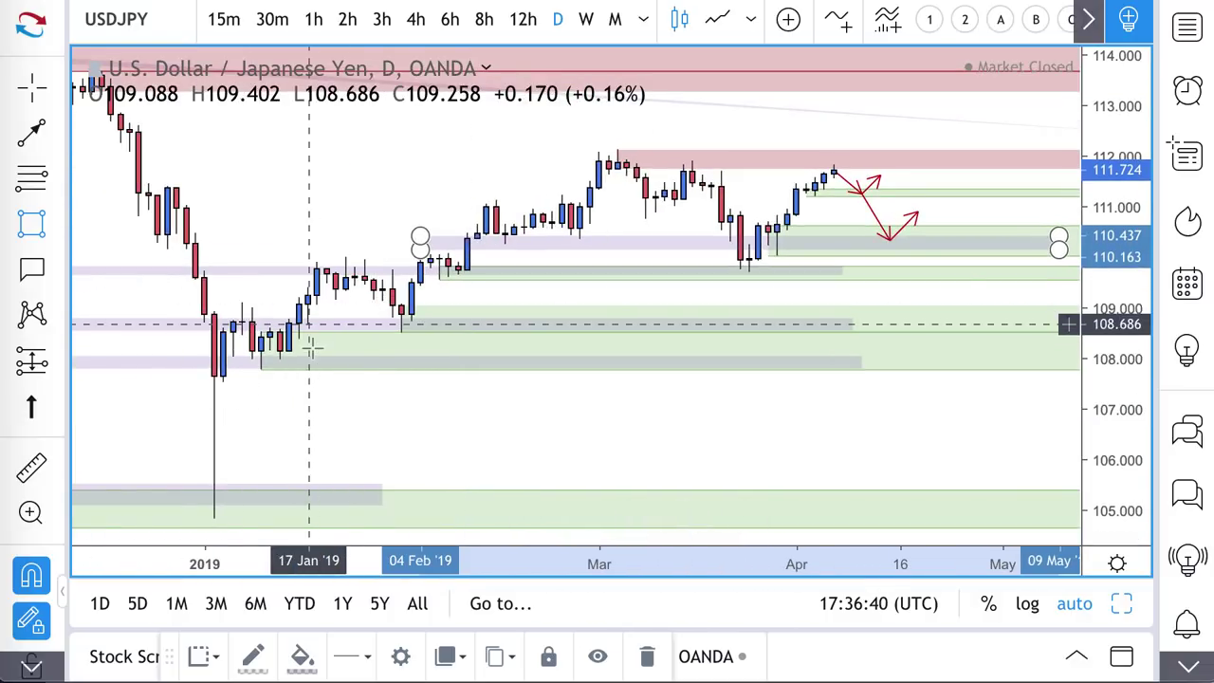
# Set a parallel channel point at the 25 Mar low, then mark a thin 111.131–111.238 zone
pyautogui.click(57, 136)
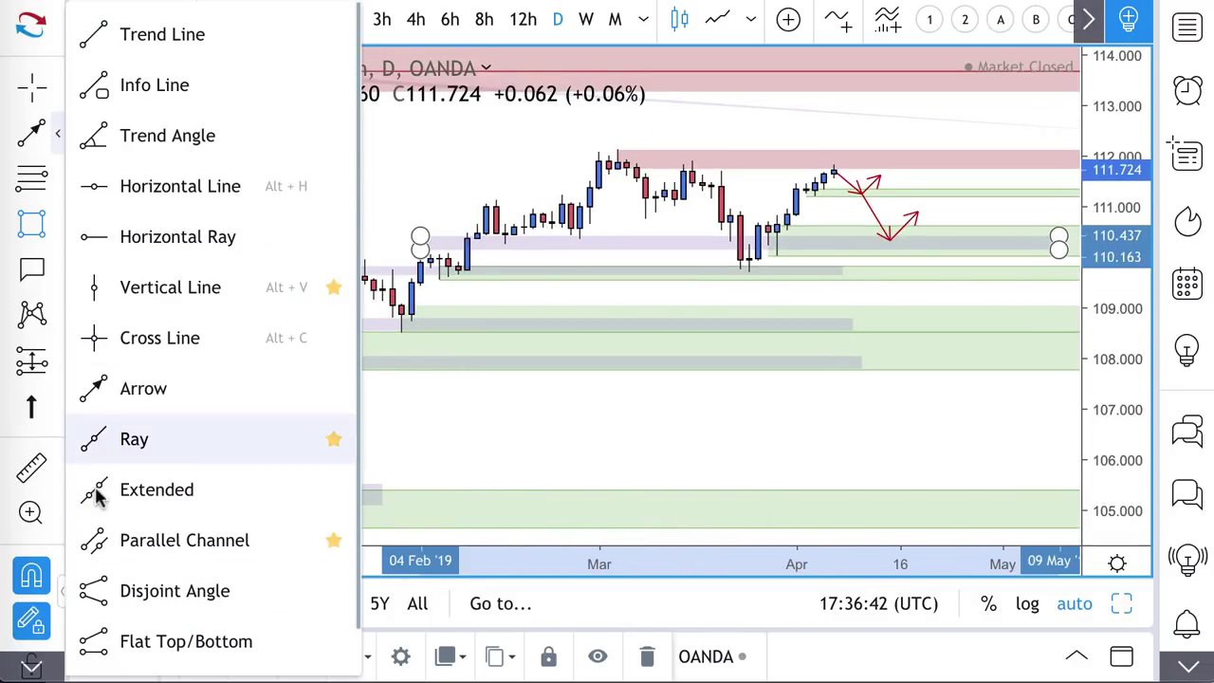
pyautogui.click(95, 540)
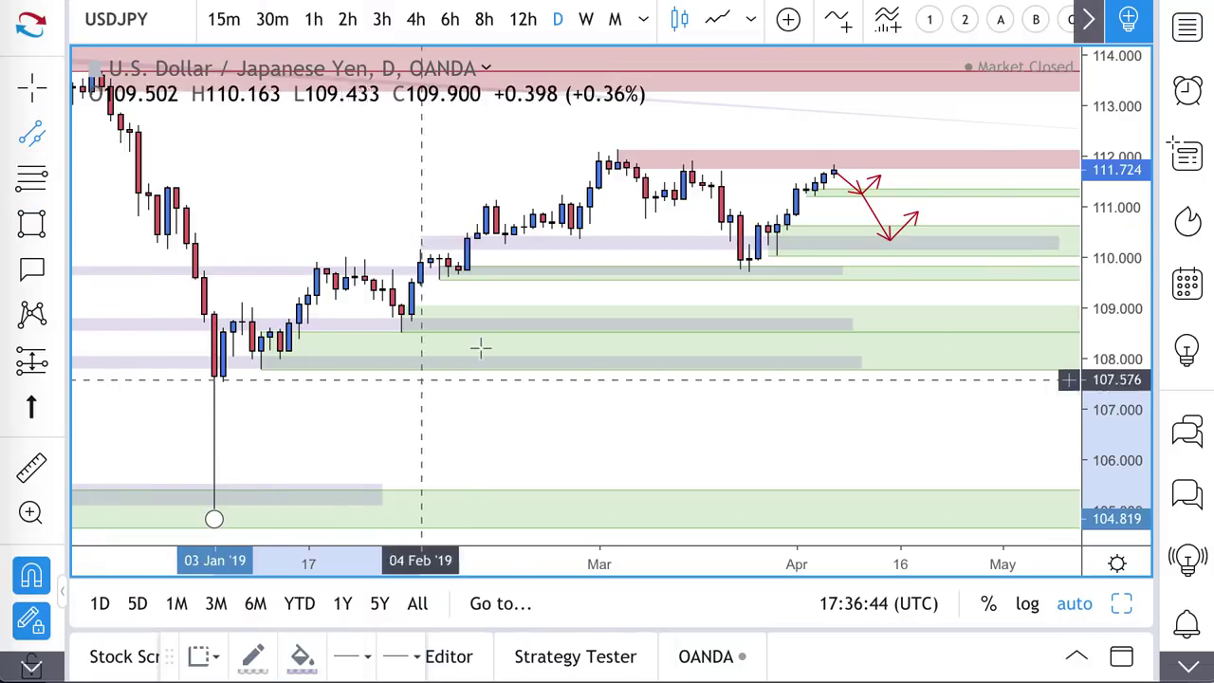
pyautogui.click(749, 273)
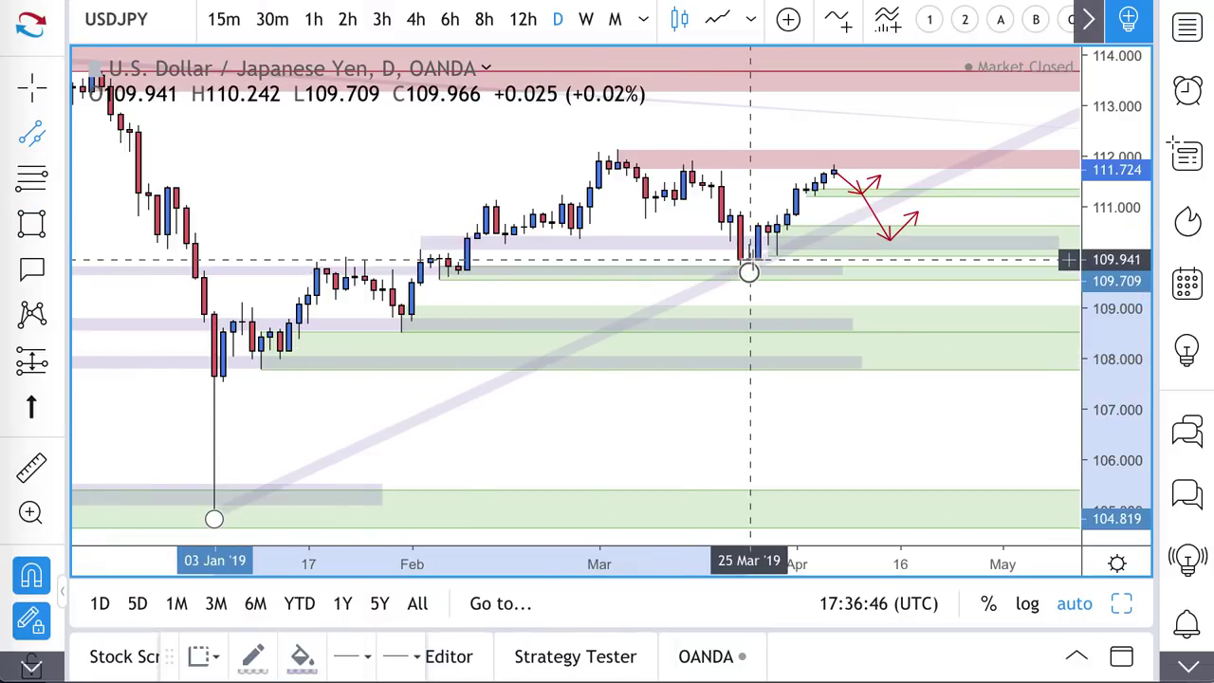
pyautogui.scroll(5, 664, 246)
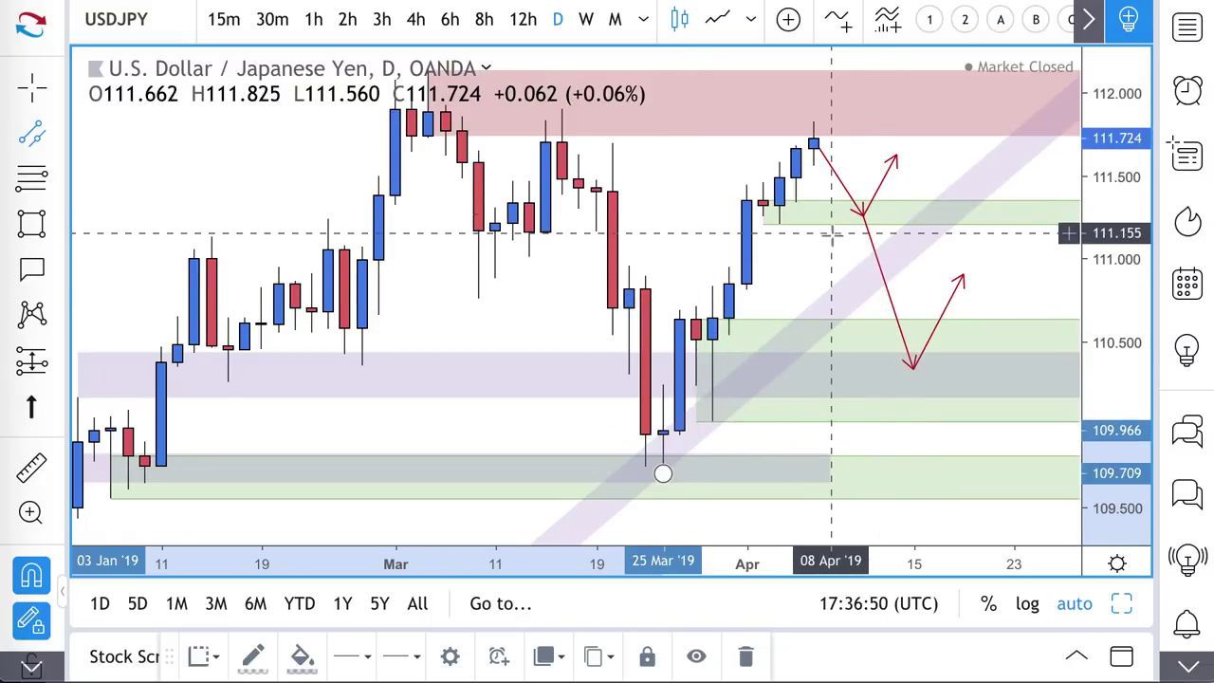
pyautogui.click(31, 222)
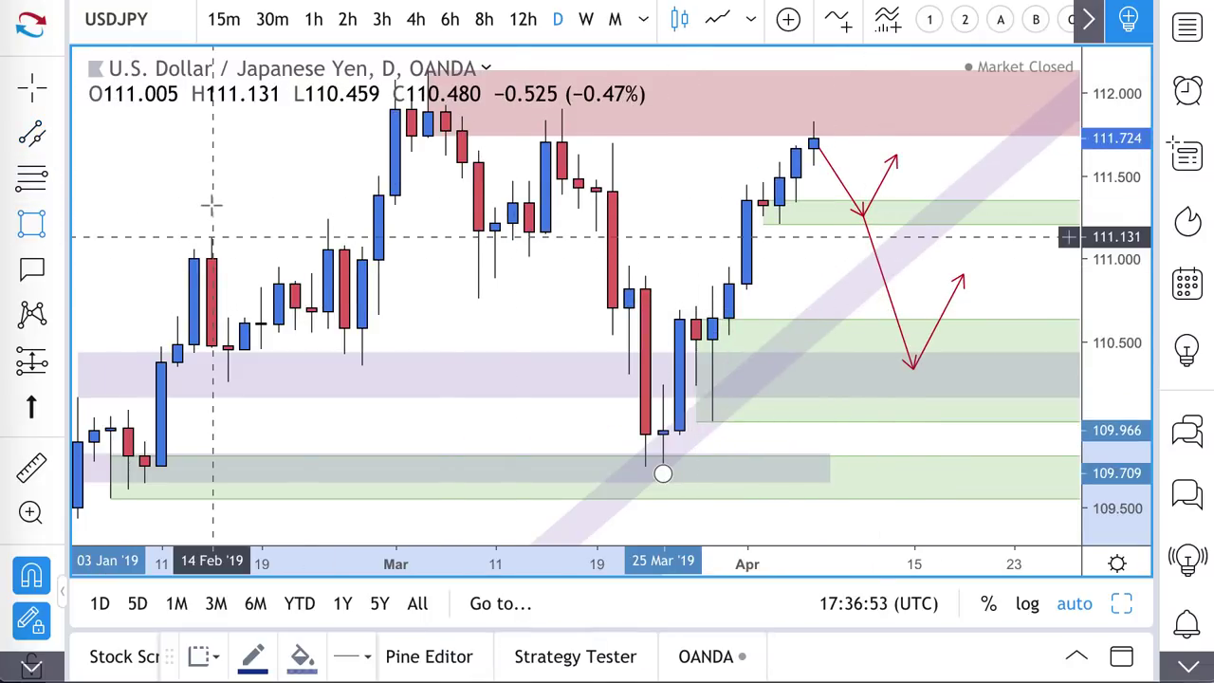
pyautogui.moveTo(211, 228)
pyautogui.mouseDown()
pyautogui.moveTo(577, 244)
pyautogui.moveTo(1029, 219)
pyautogui.mouseUp()
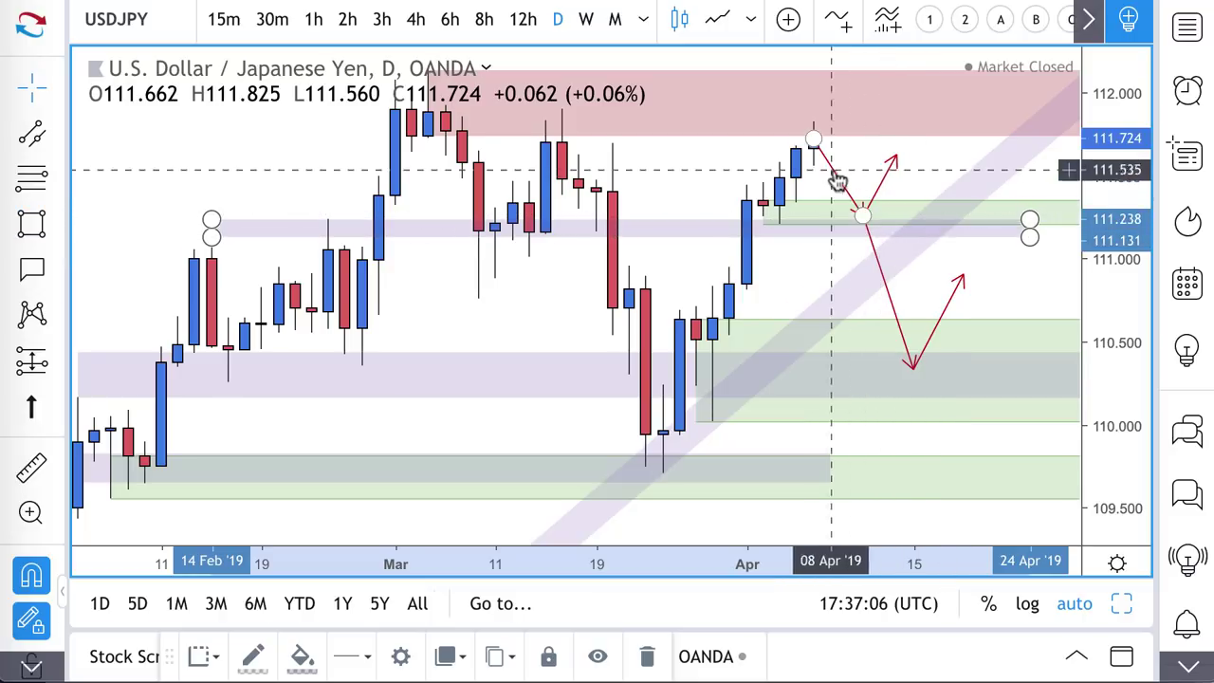
# Zoom out on USDJPY's 4h chart, return to daily, then load the USDCHF daily chart
pyautogui.click(417, 20)
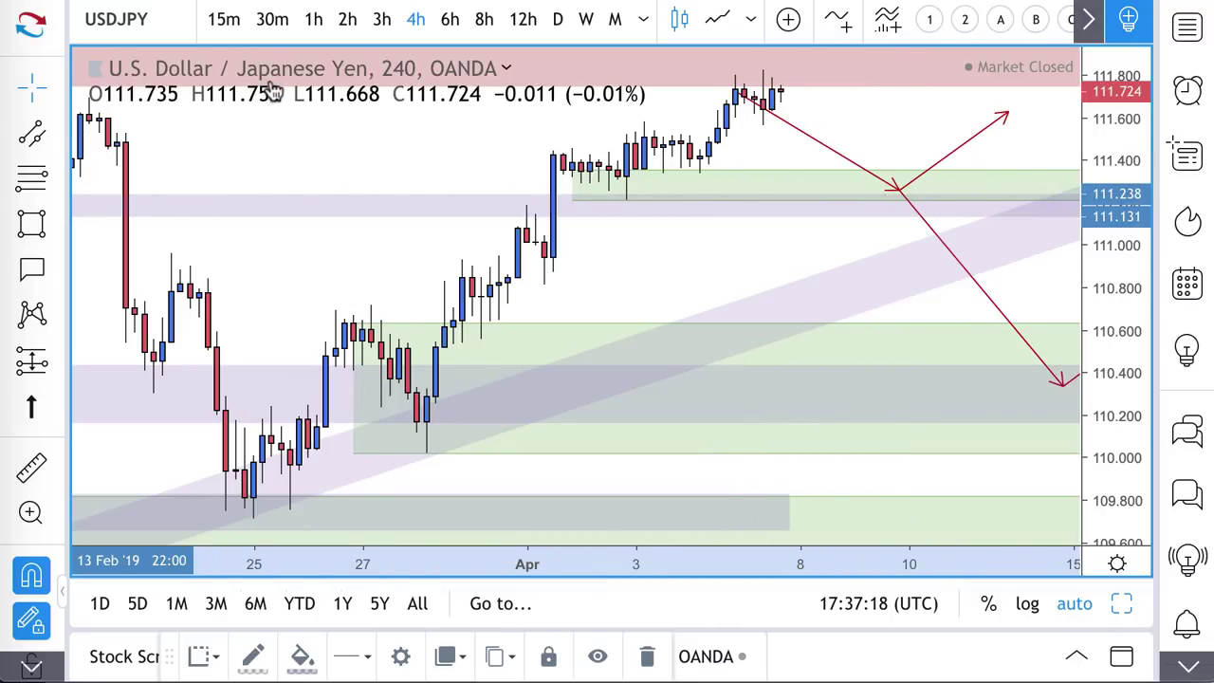
pyautogui.scroll(-5, 273, 91)
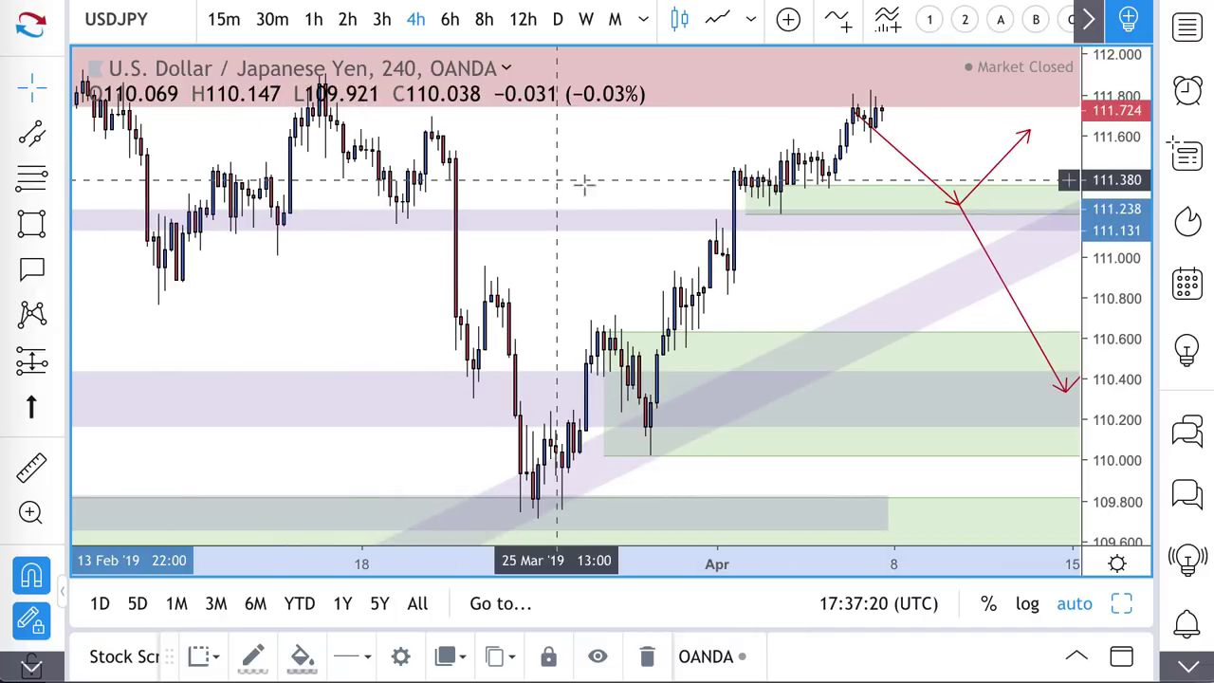
pyautogui.scroll(-2, 502, 124)
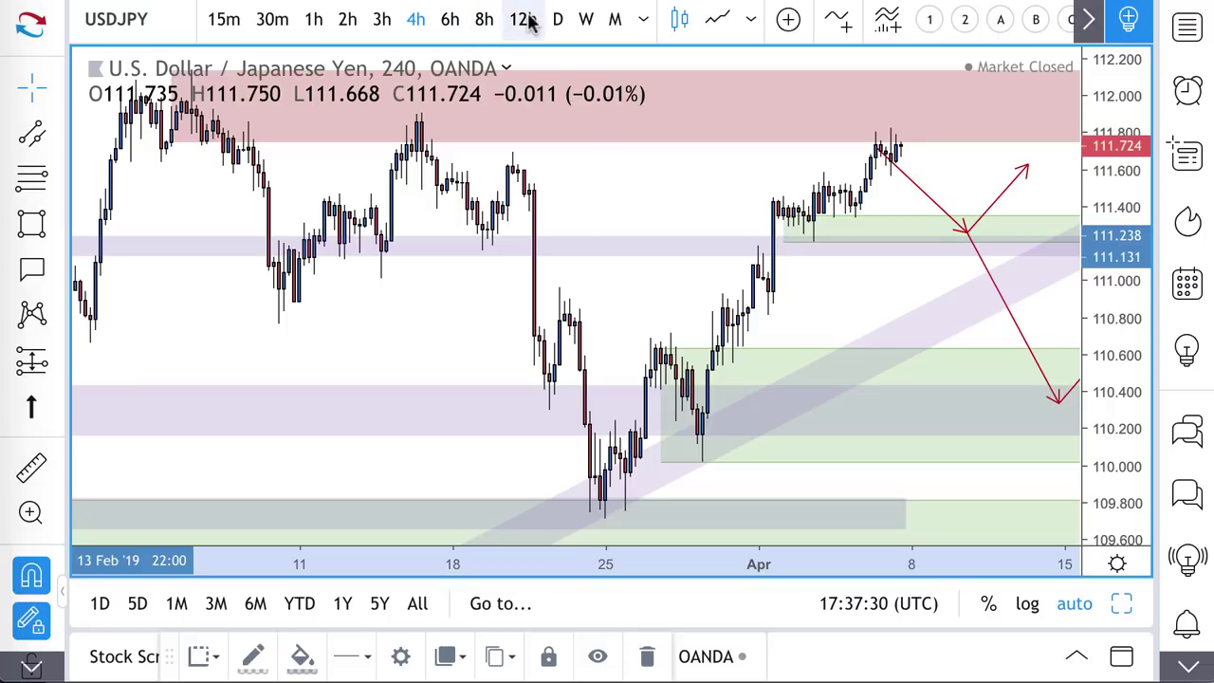
pyautogui.click(557, 23)
pyautogui.scroll(5, 650, 145)
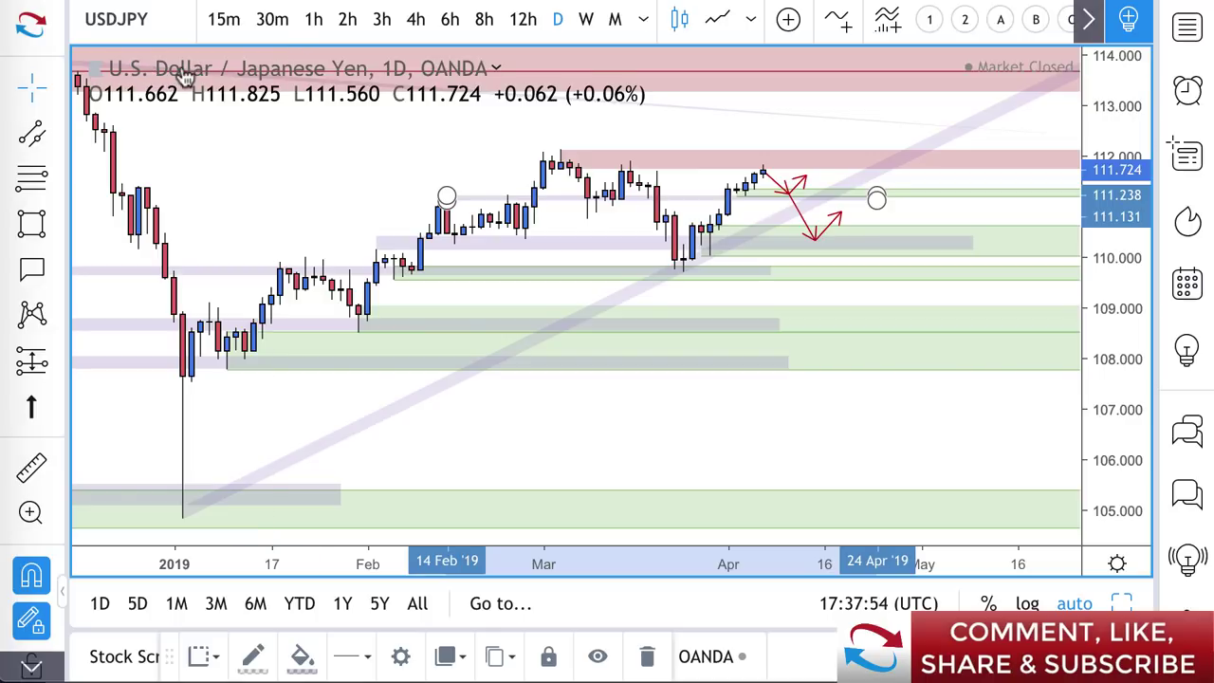
pyautogui.press('space')
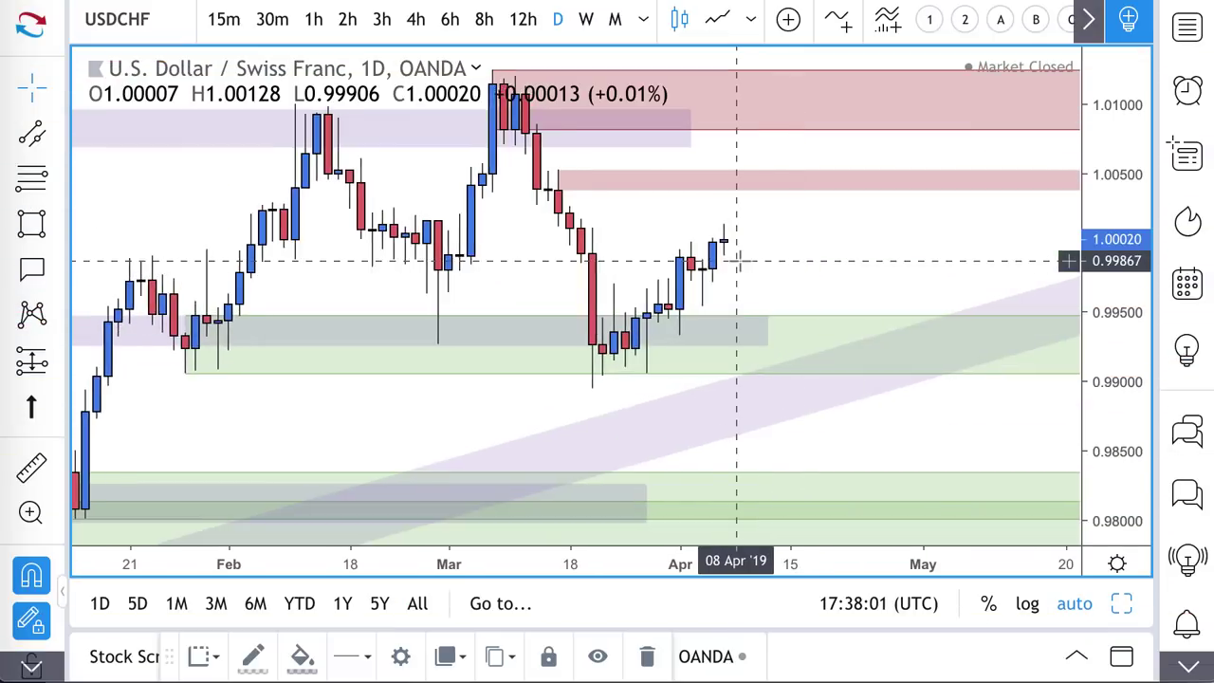
pyautogui.scroll(2, 738, 319)
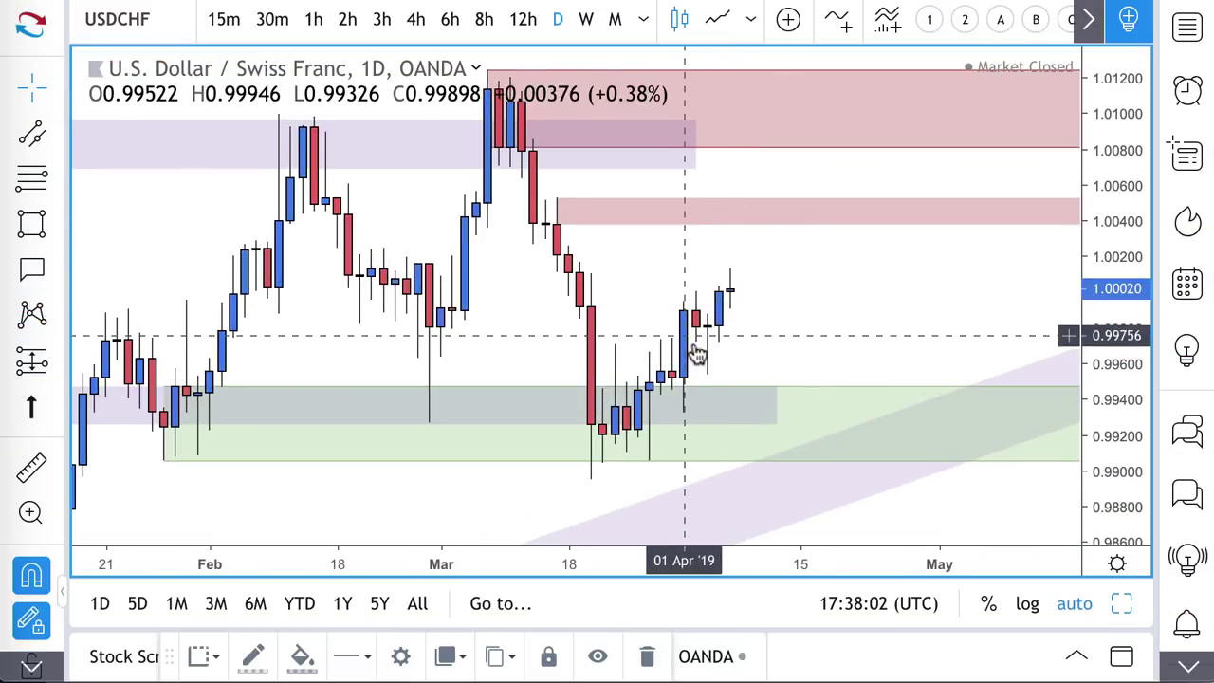
# Select the horizontal line tool and bring up the published USDCHF Supply & Demand Zone Analysis idea
pyautogui.click(42, 180)
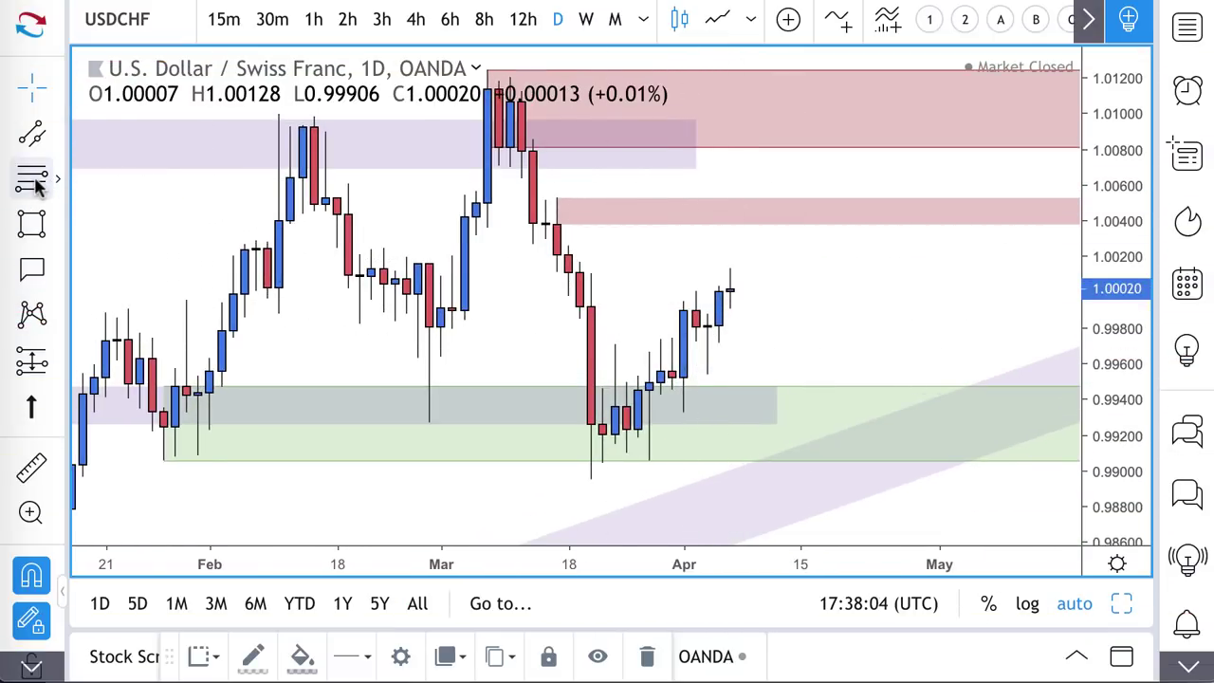
pyautogui.scroll(2, 656, 272)
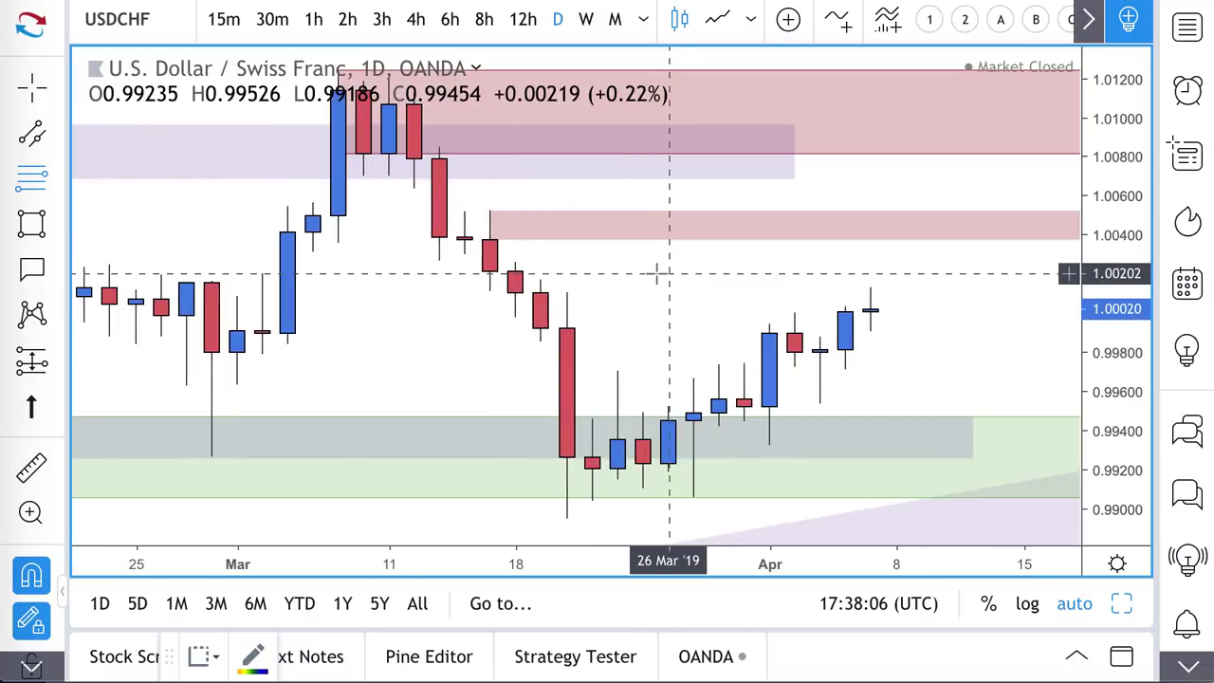
pyautogui.scroll(-4, 656, 273)
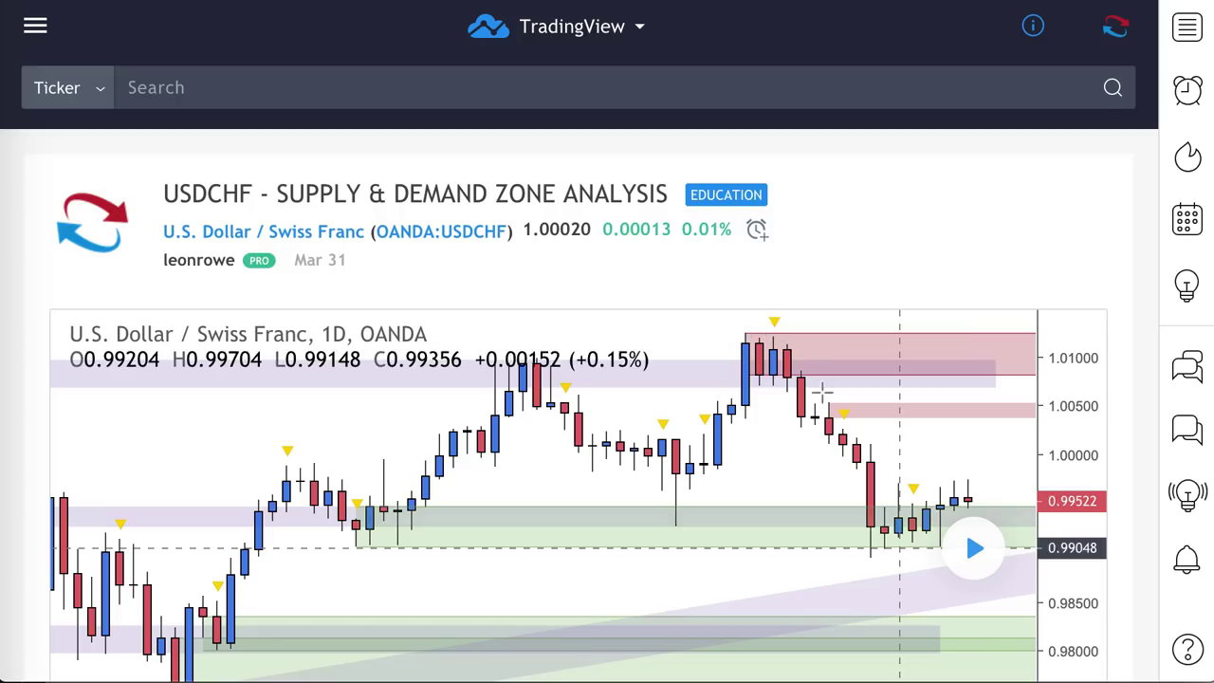
# Replay the newer bars on the published USDCHF idea, then return to the USDCHF daily chart
pyautogui.click(973, 547)
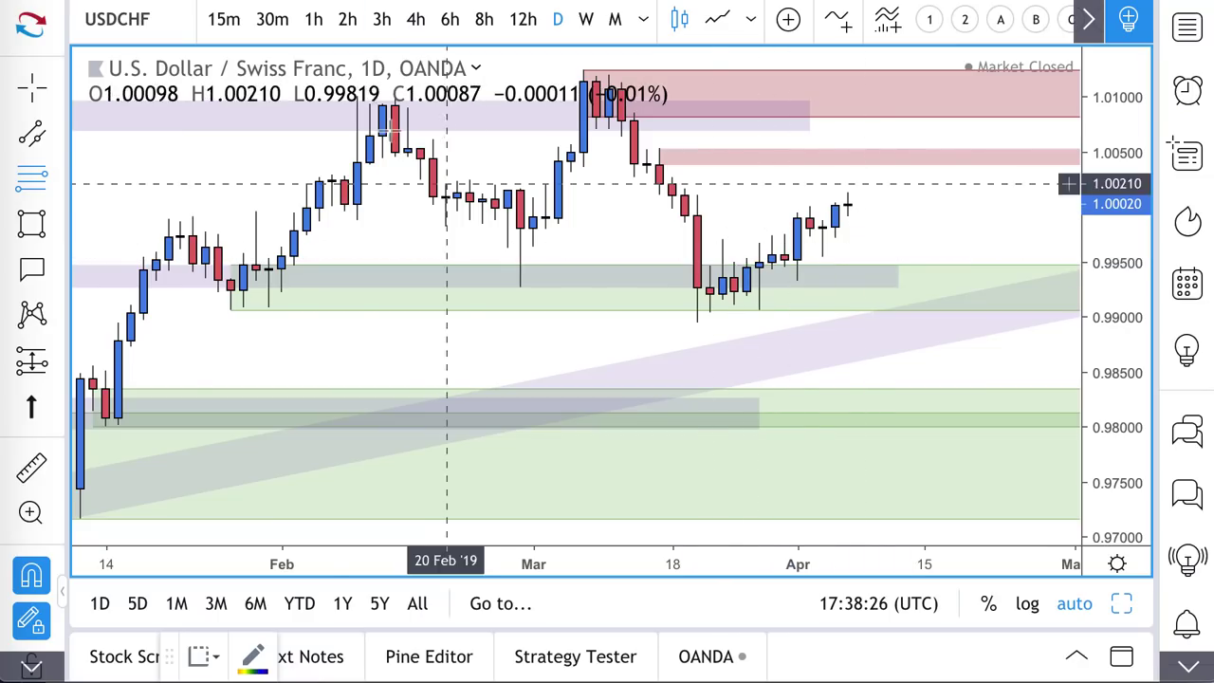
# Draw two demand zones under the latest candles: 0.99538–0.99898 and 0.99326–0.99561
pyautogui.scroll(5, 653, 289)
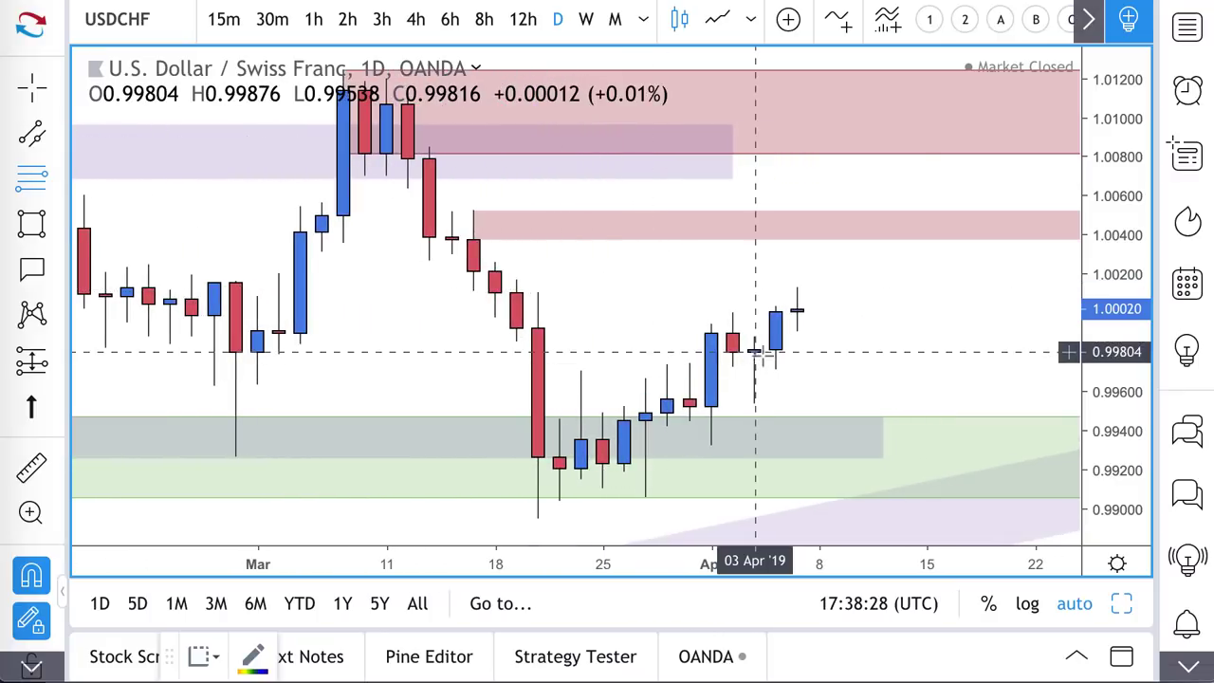
pyautogui.click(733, 333)
pyautogui.click(754, 404)
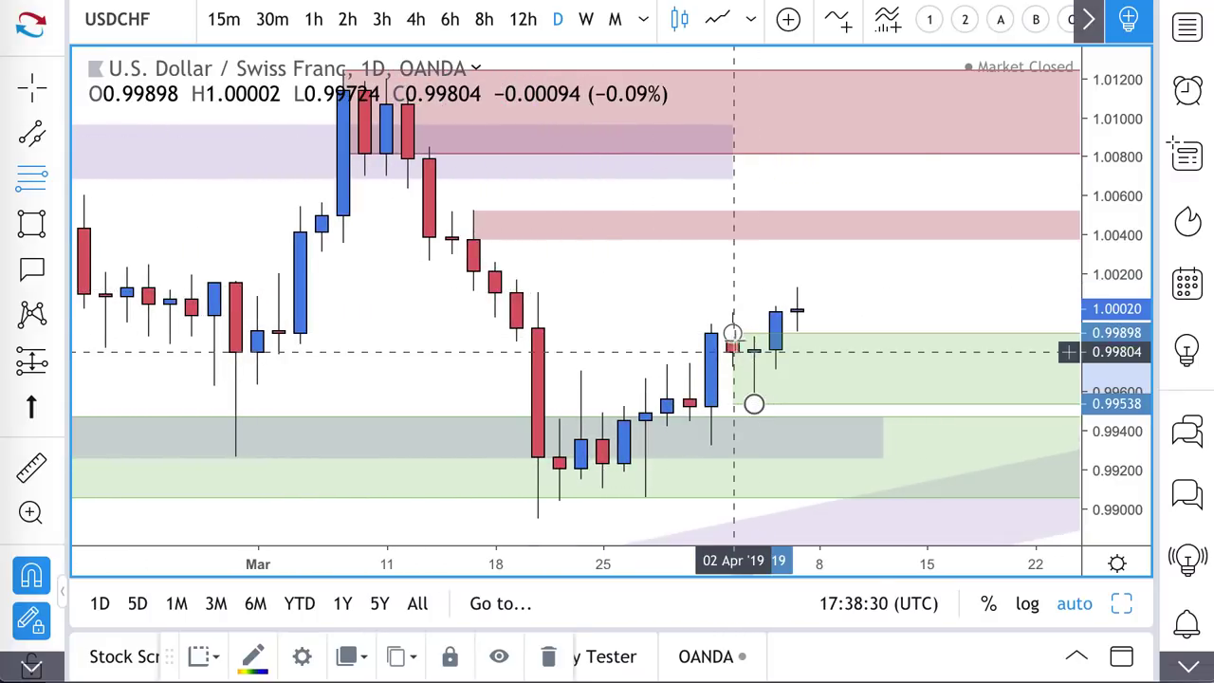
pyautogui.hscroll(-3, 683, 361)
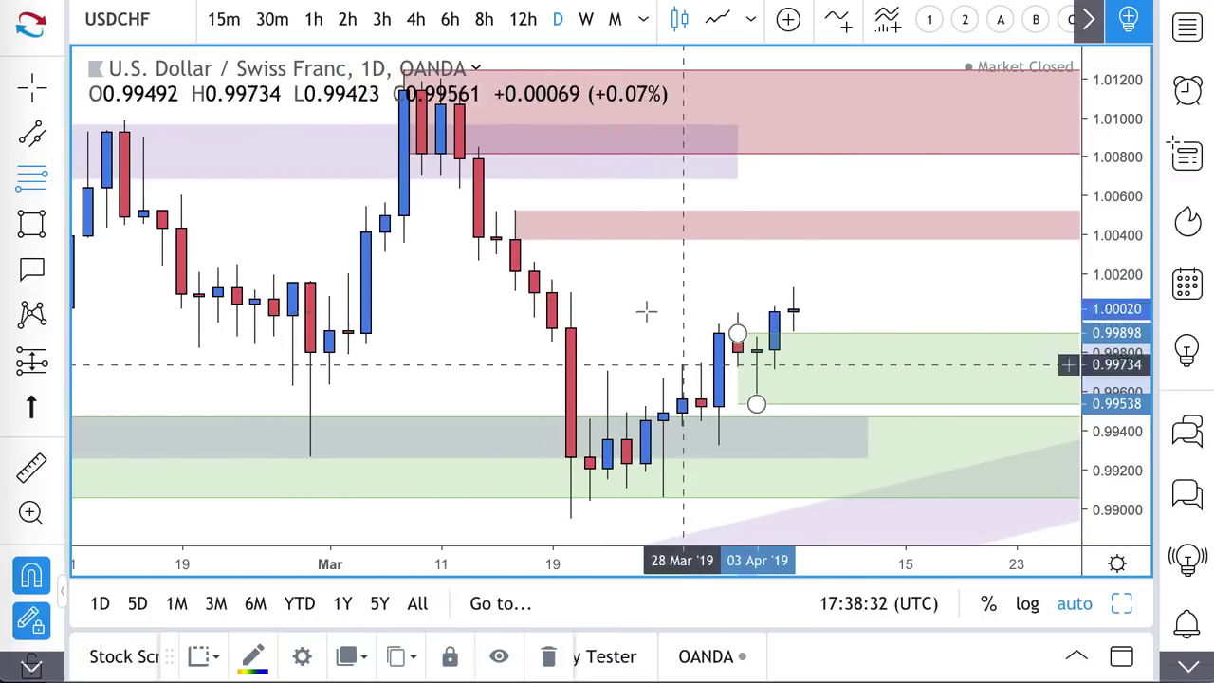
pyautogui.click(703, 398)
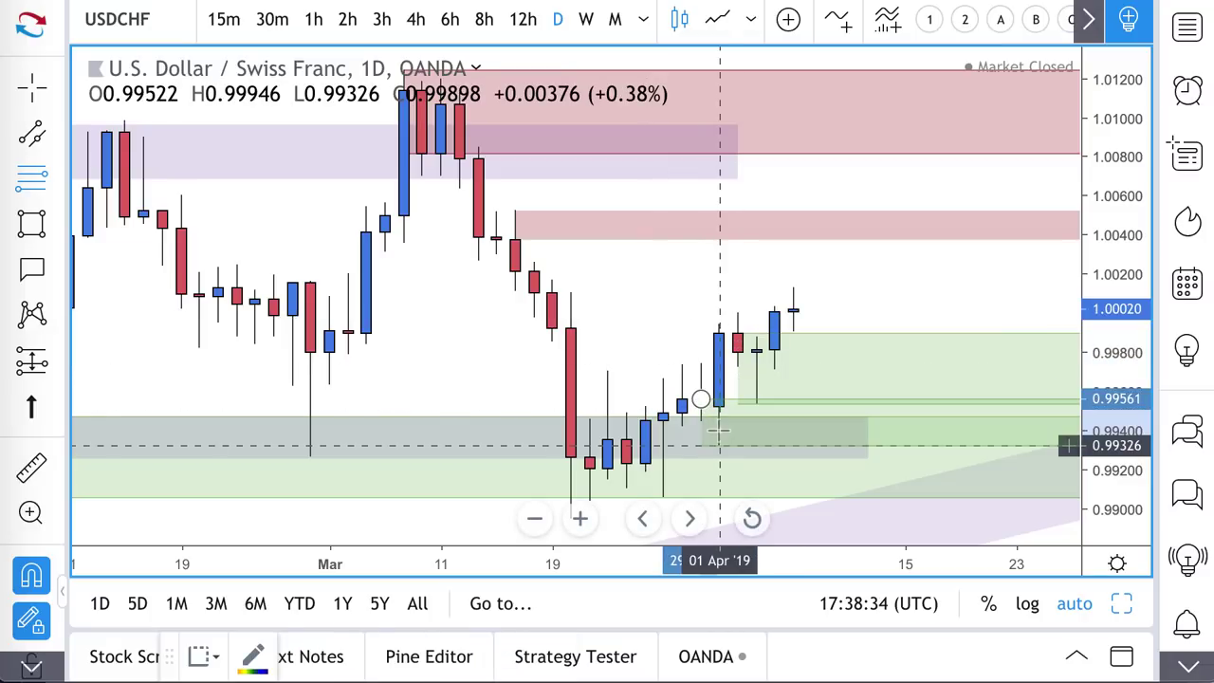
pyautogui.click(721, 436)
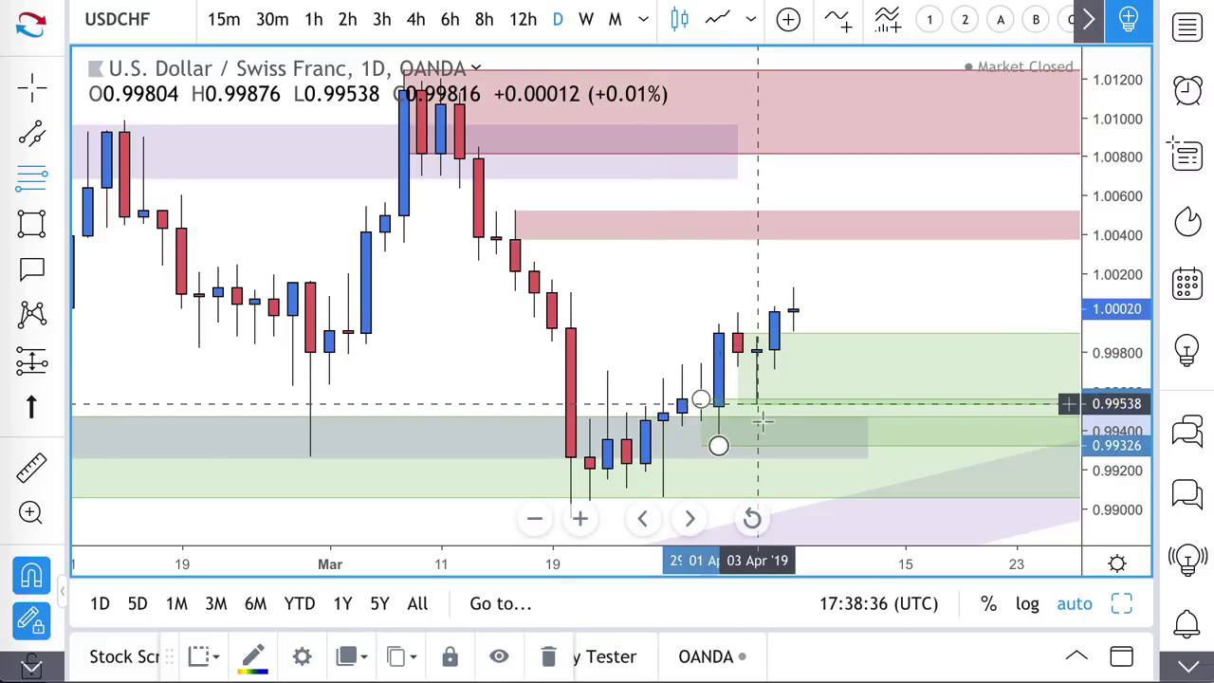
pyautogui.scroll(-2, 754, 408)
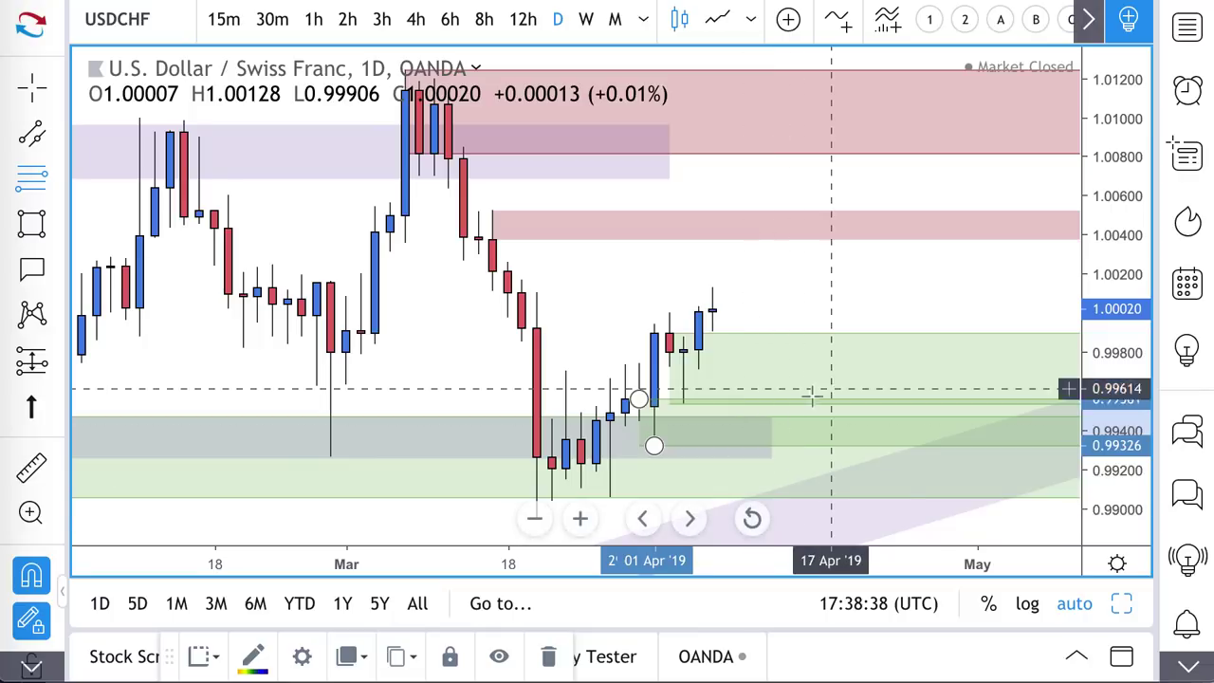
pyautogui.scroll(-4, 819, 471)
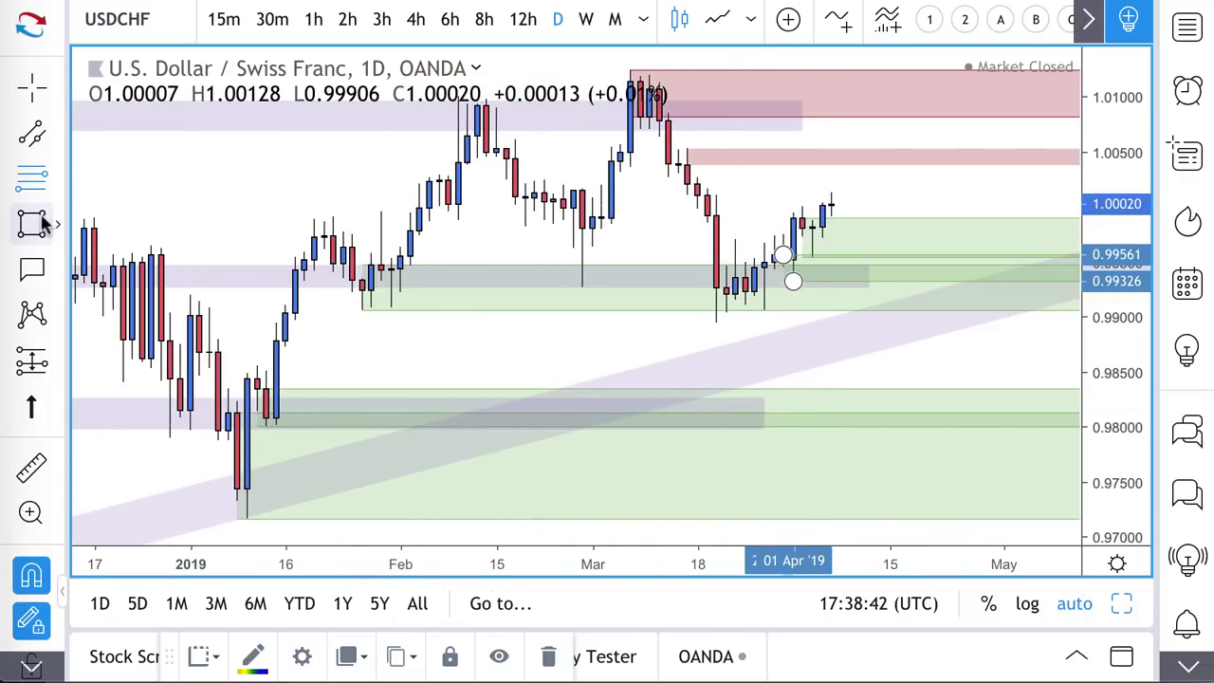
pyautogui.scroll(-2, 296, 220)
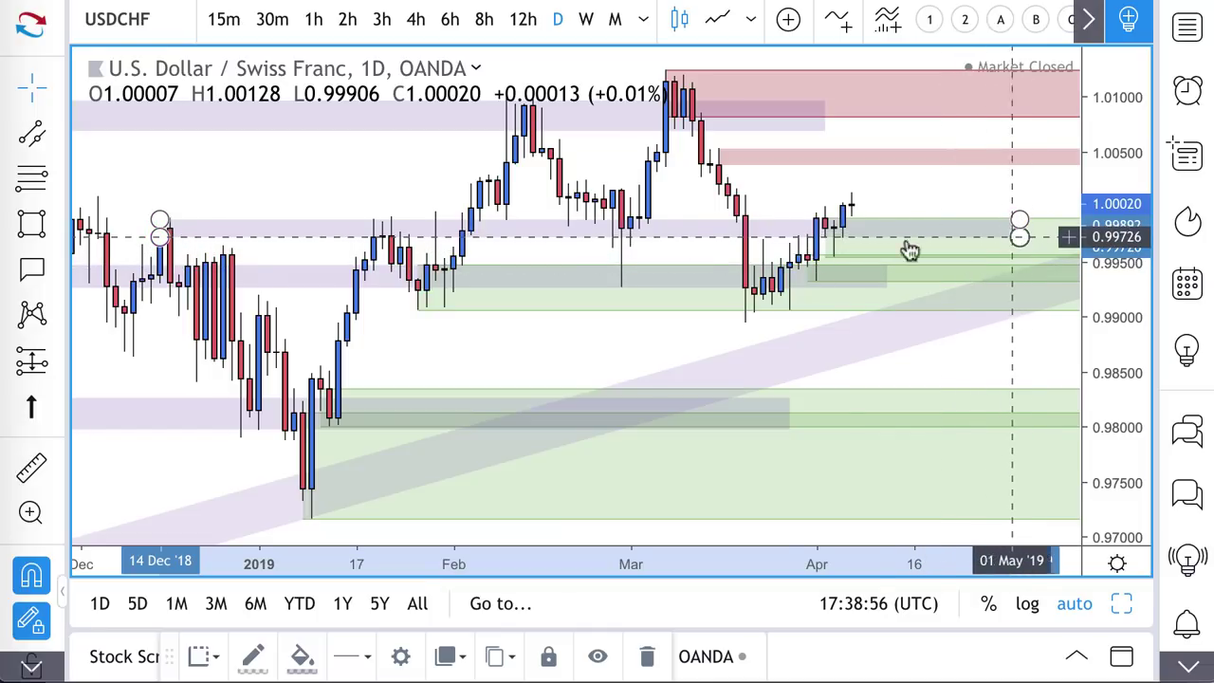
pyautogui.click(59, 141)
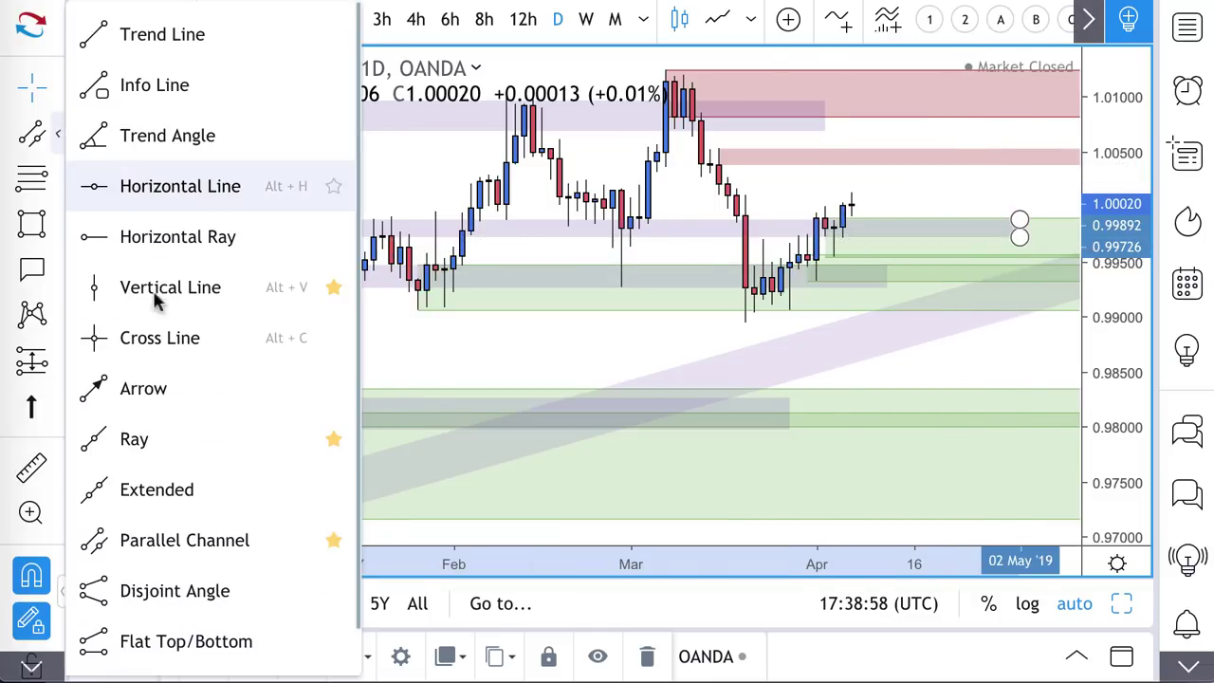
# Draw a zigzag arrow path from the last candle up to 1.005 supply, down to support, then up
pyautogui.click(155, 388)
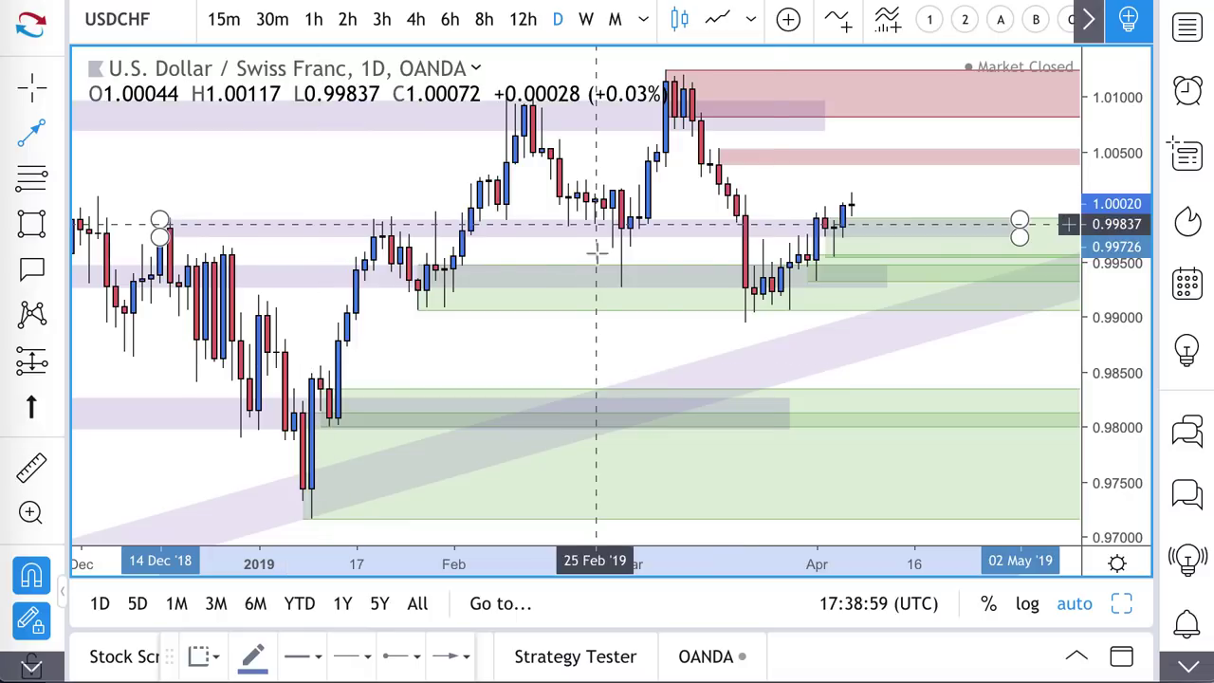
pyautogui.click(850, 206)
pyautogui.click(877, 154)
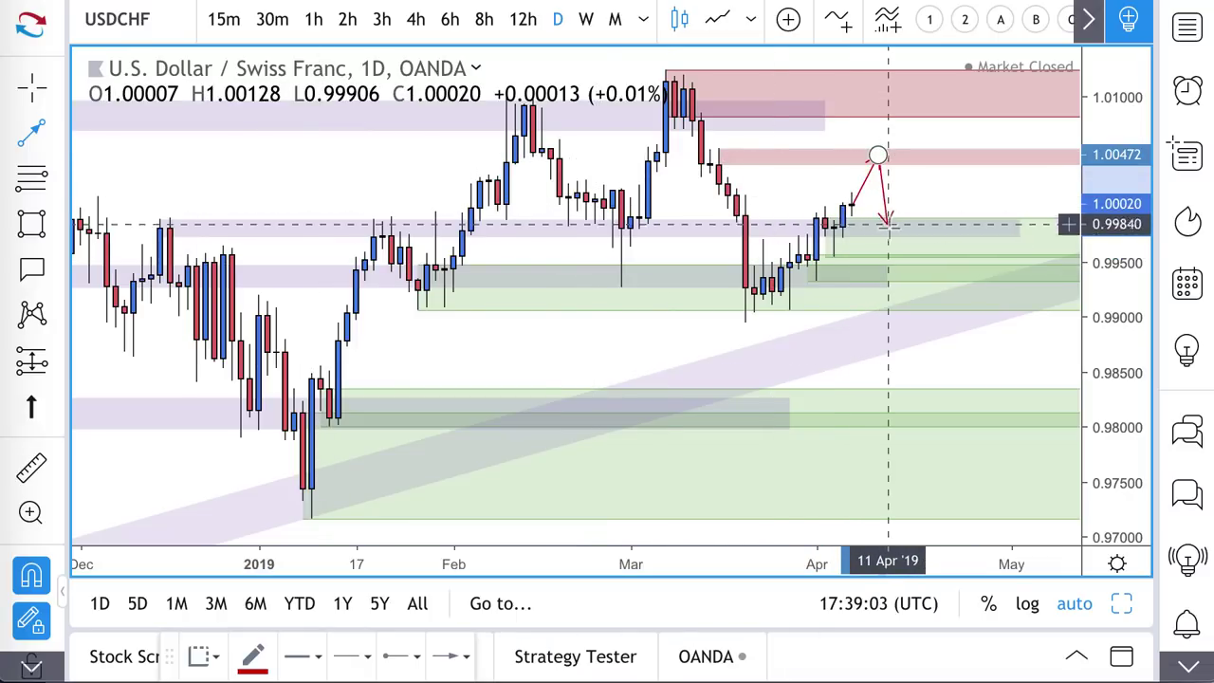
pyautogui.click(889, 234)
pyautogui.doubleClick(935, 194)
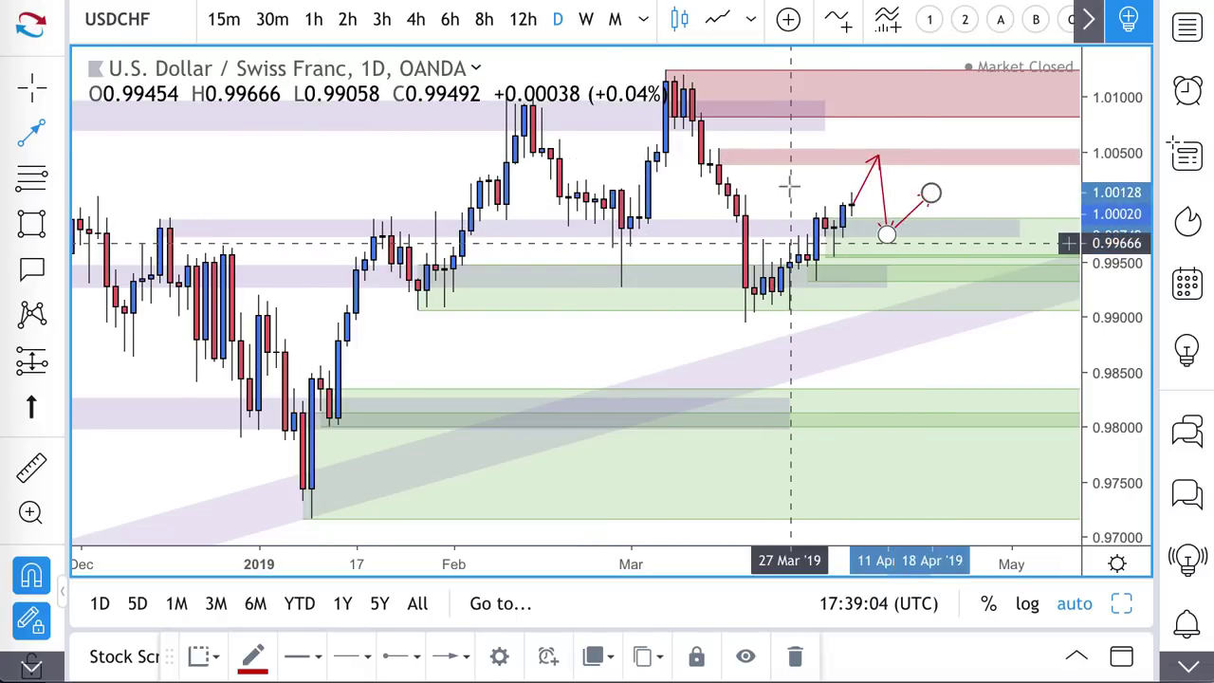
pyautogui.scroll(4, 786, 187)
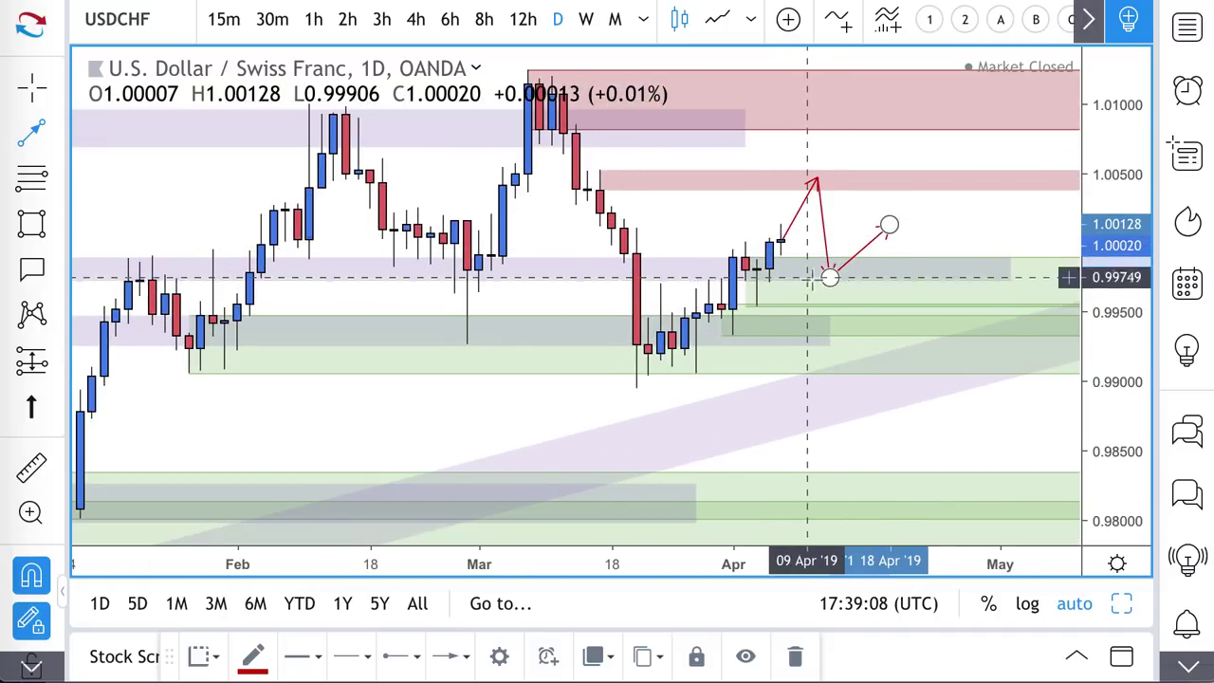
# Add three projection lines: a rise off the lower zone and two drops from supply toward 1.004
pyautogui.moveTo(830, 319); pyautogui.dragTo(938, 260)
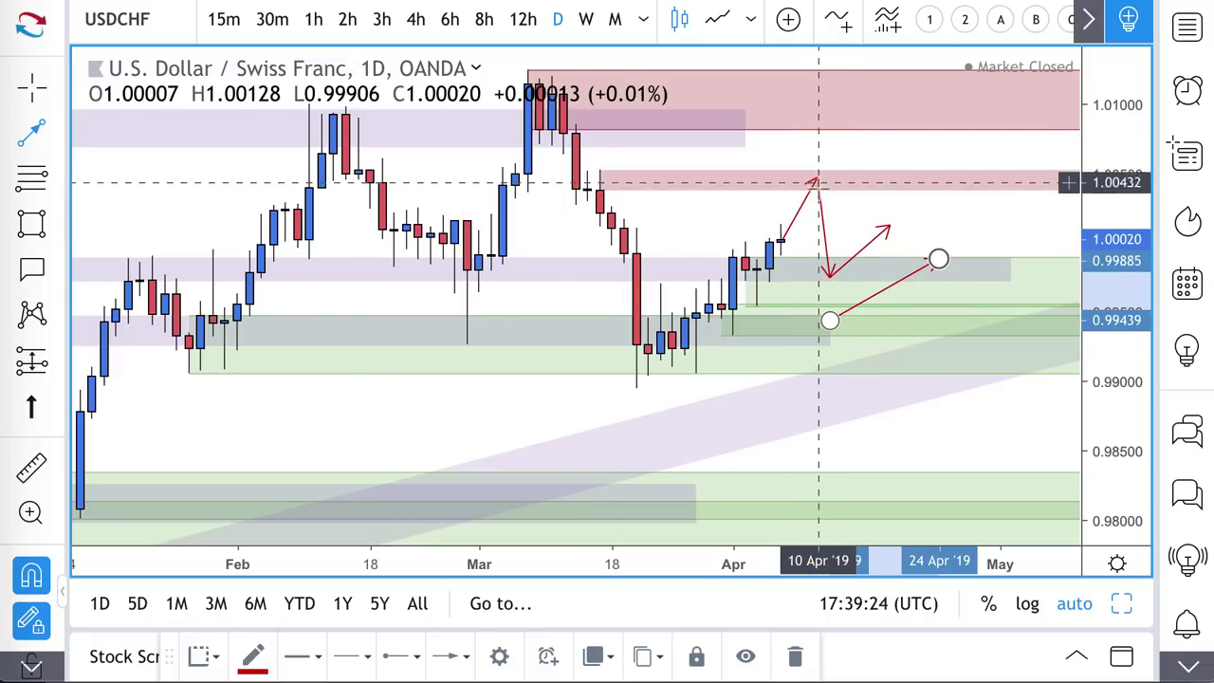
pyautogui.moveTo(841, 119); pyautogui.dragTo(865, 186)
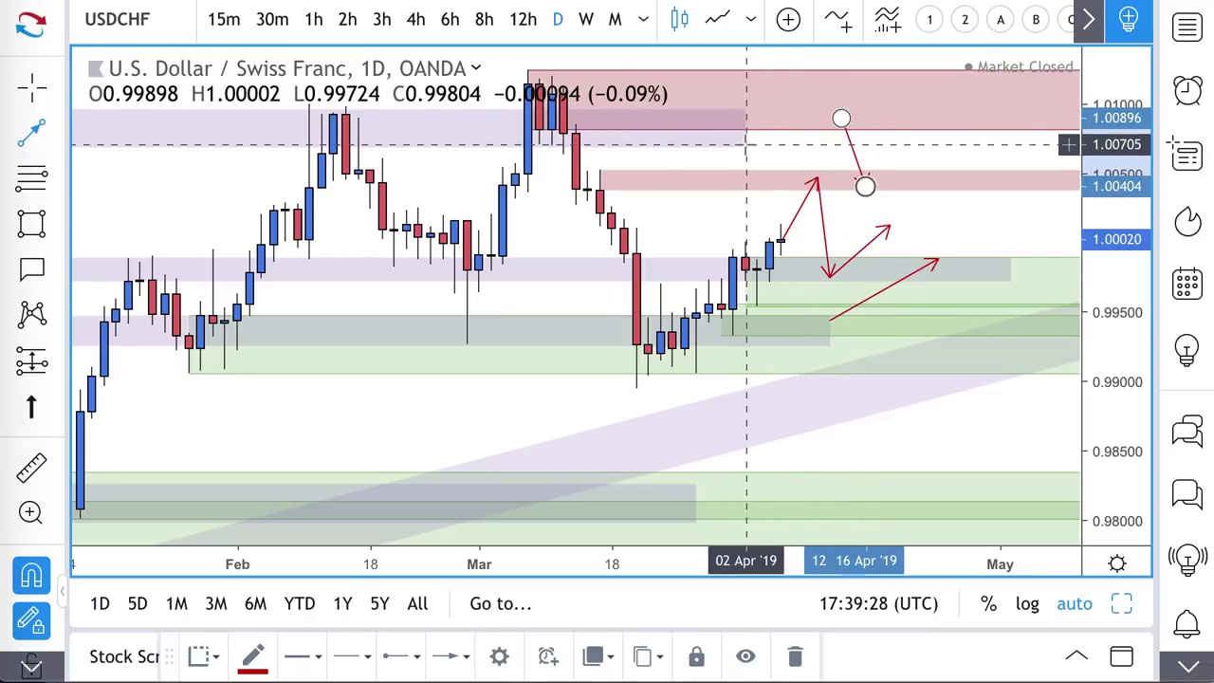
pyautogui.moveTo(745, 109)
pyautogui.mouseDown()
pyautogui.moveTo(745, 147)
pyautogui.moveTo(1060, 140)
pyautogui.mouseUp()
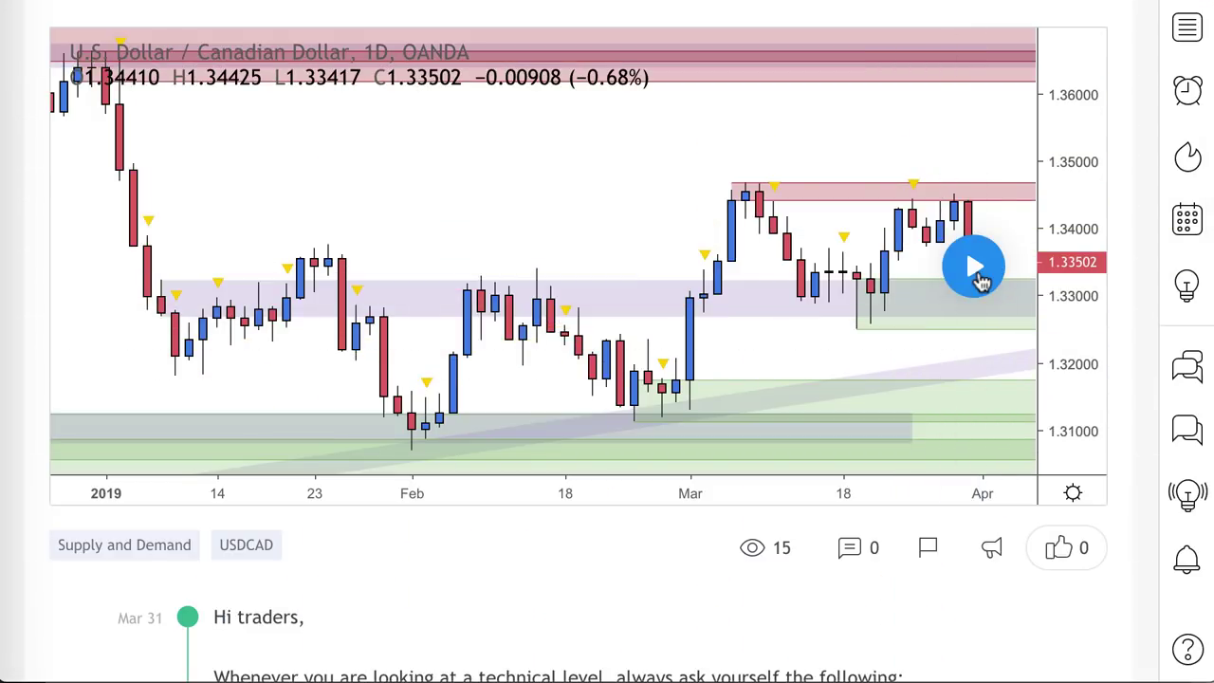
# Replay the newer bars on the published USDCAD idea, then switch the chart to USDCAD daily
pyautogui.click(976, 270)
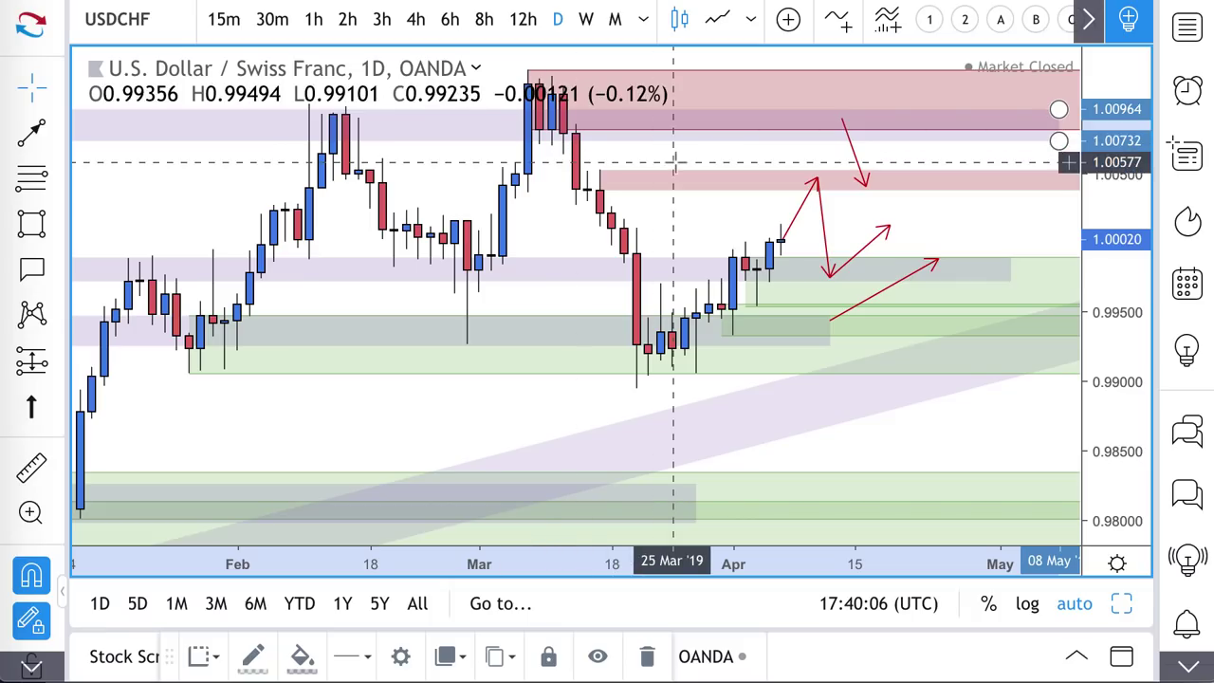
pyautogui.press('space')
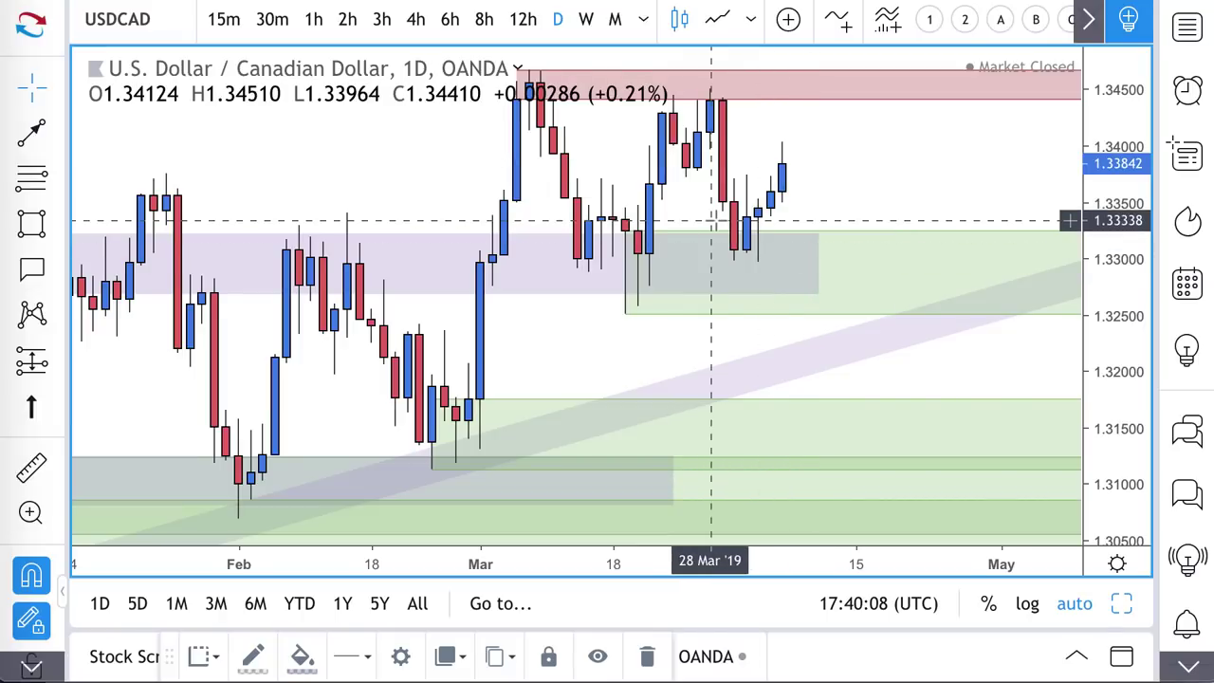
pyautogui.scroll(2, 749, 247)
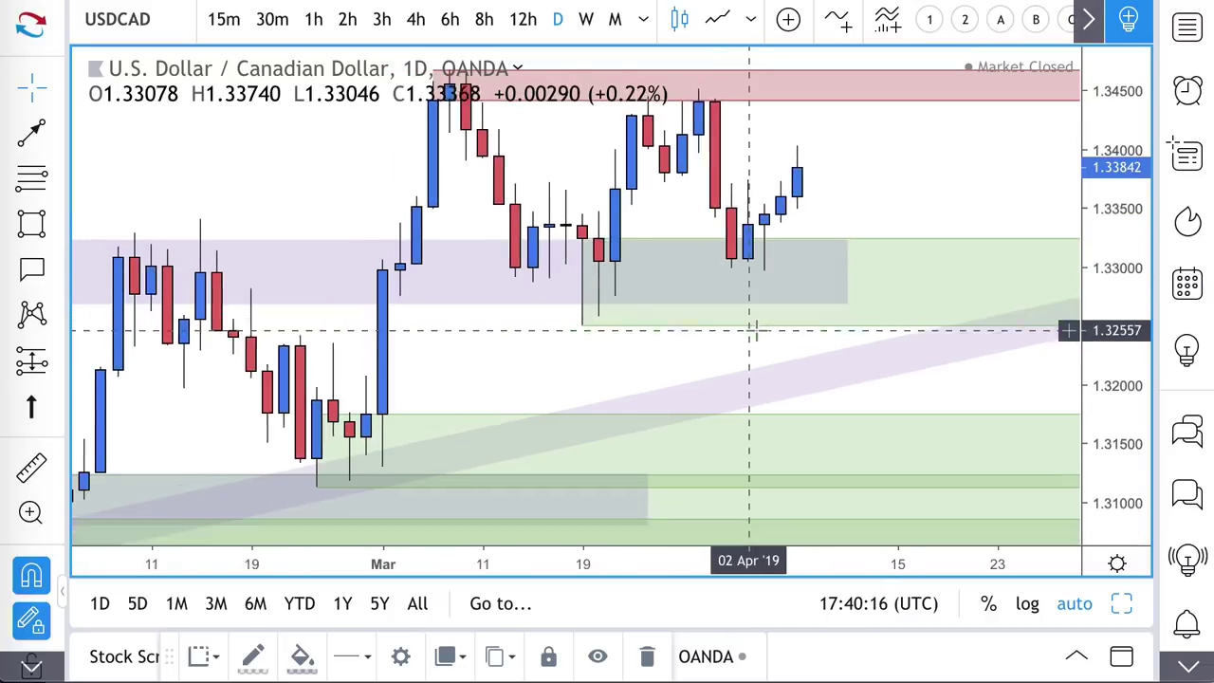
pyautogui.scroll(-3, 773, 261)
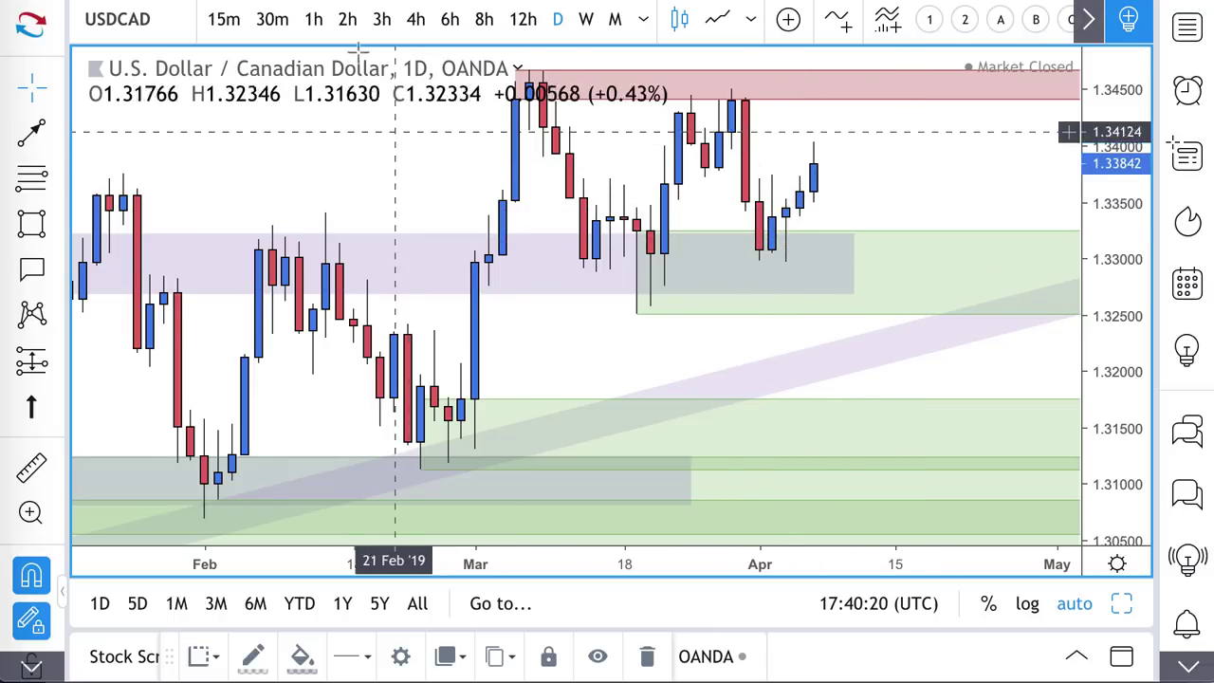
pyautogui.scroll(-2, 768, 149)
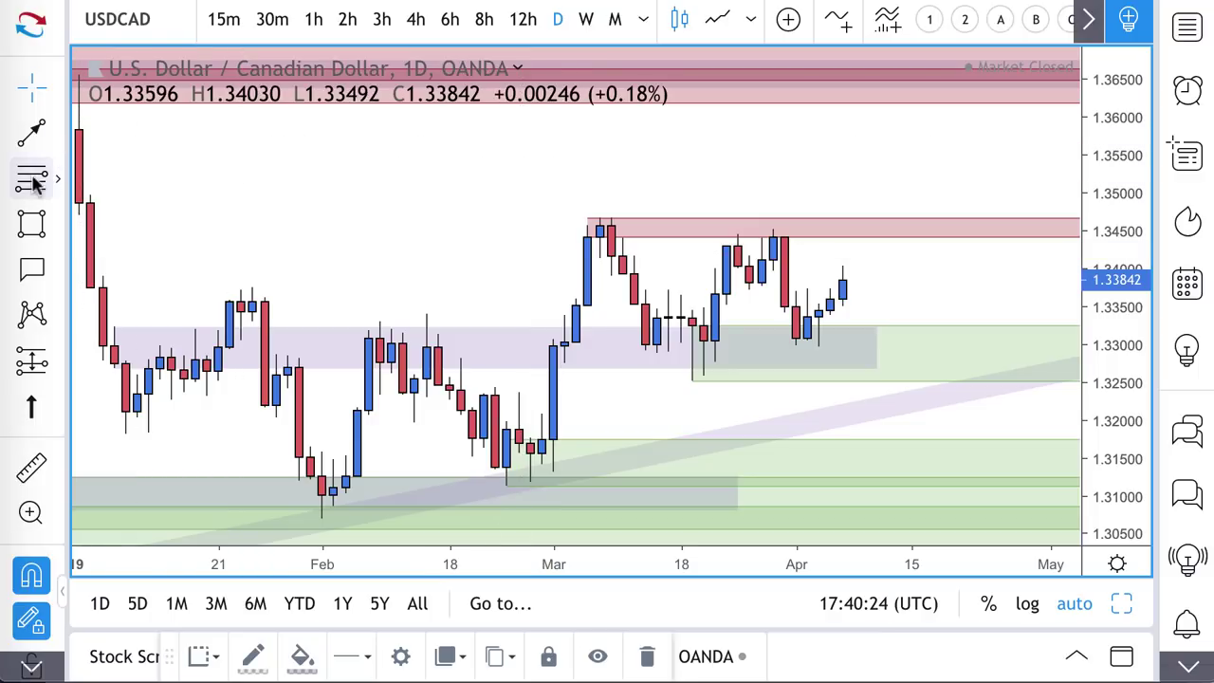
# Draw a range from the 8 Mar high 1.34666 down to 1.32506 and apply the VR Tool template
pyautogui.click(611, 218)
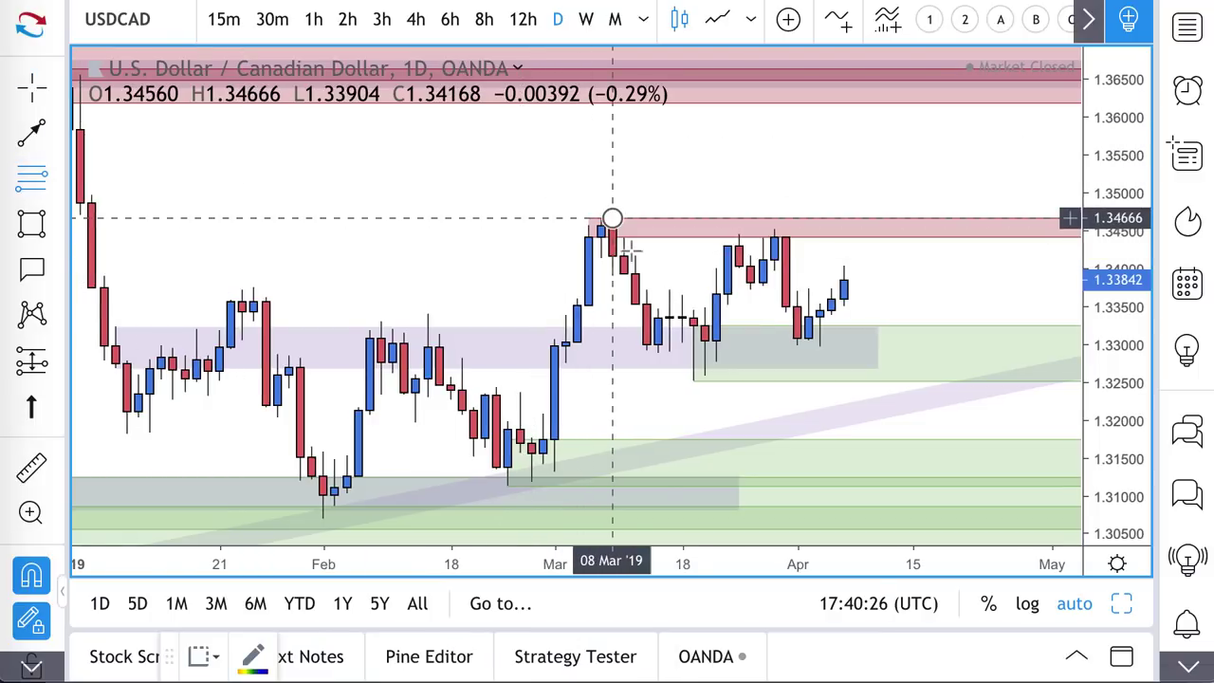
pyautogui.click(695, 380)
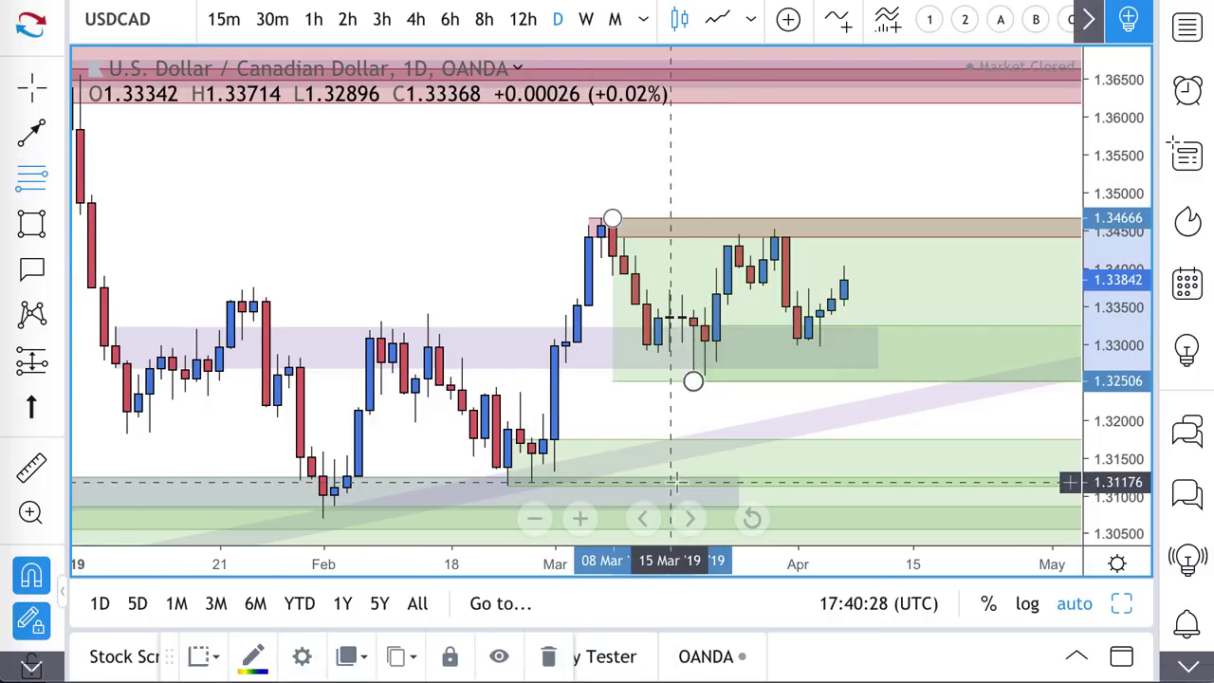
pyautogui.click(214, 656)
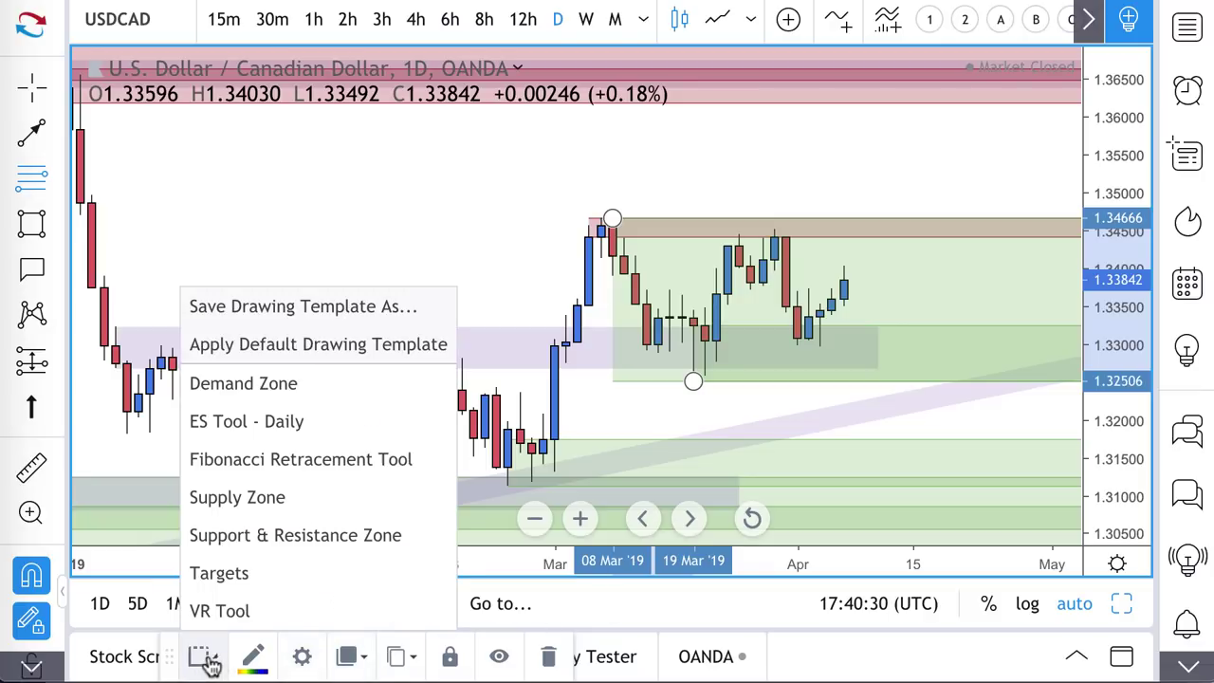
pyautogui.click(320, 600)
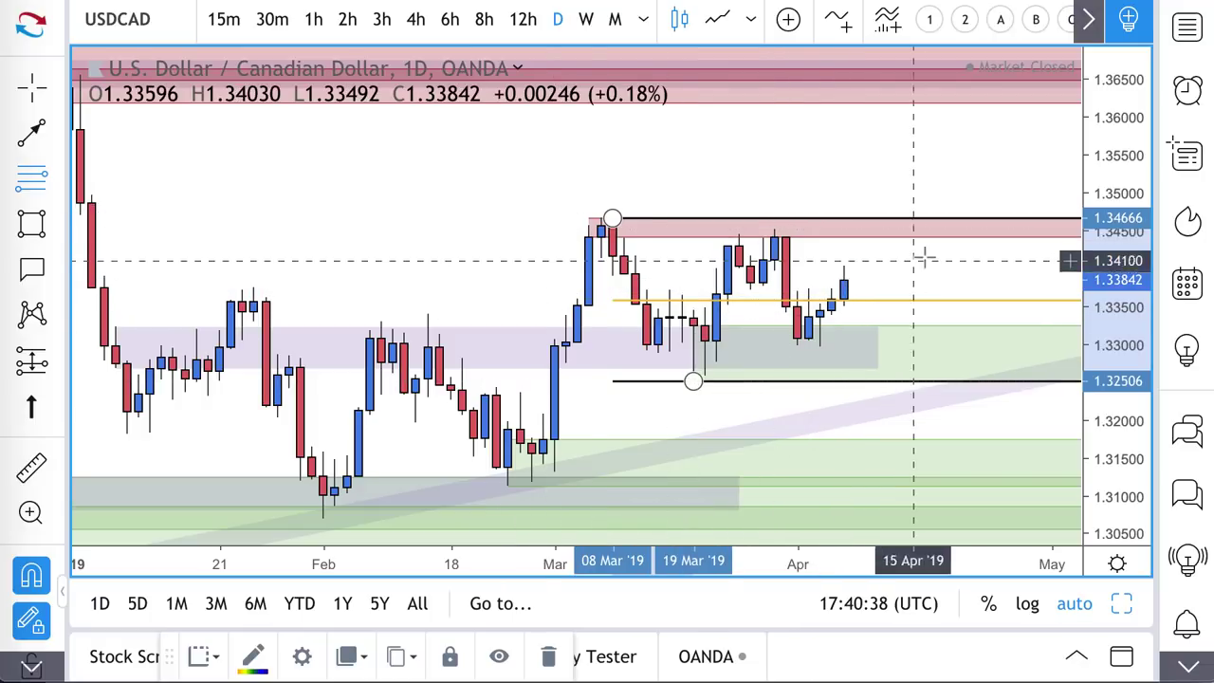
# Draw two red trend-line arrows: 1.3448 down to the 1.3355 midline, and 1.3276 up to 1.3403
pyautogui.click(33, 133)
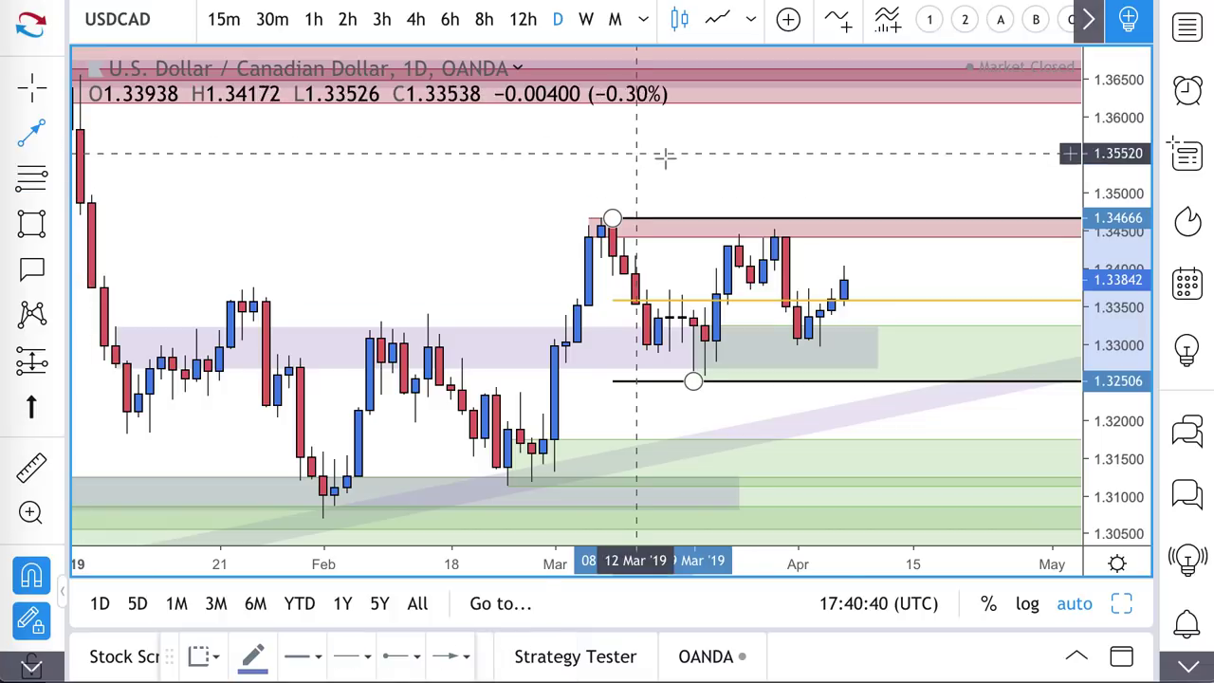
pyautogui.click(866, 233)
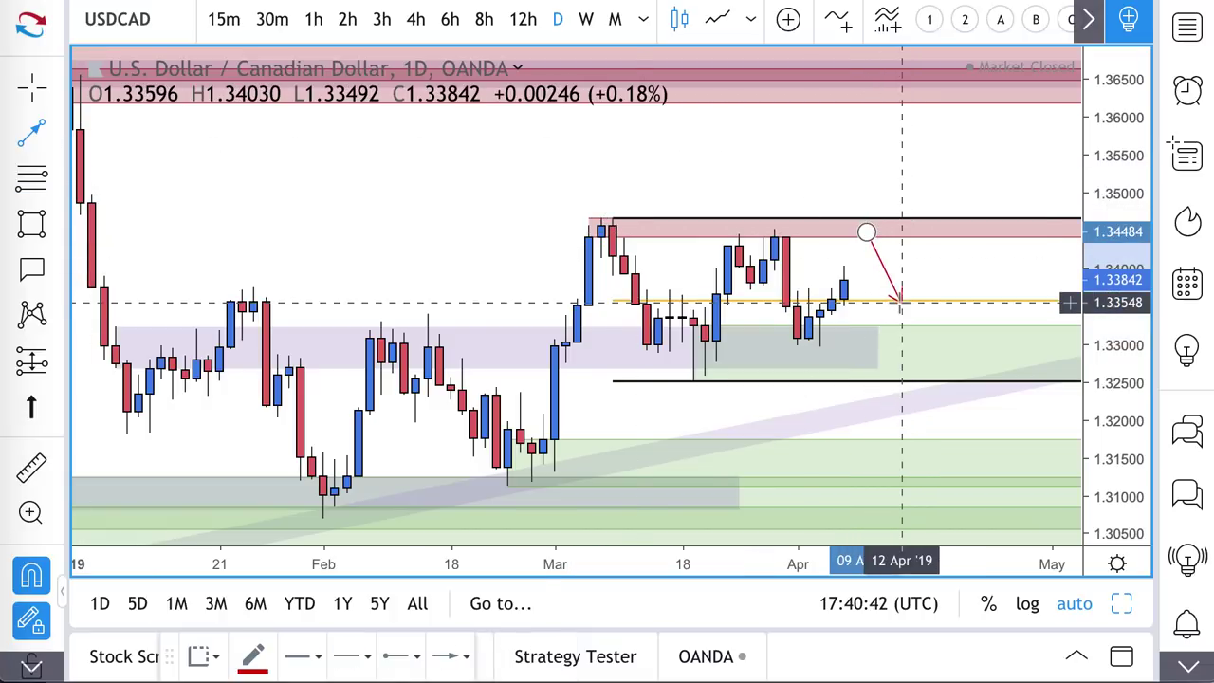
pyautogui.click(900, 301)
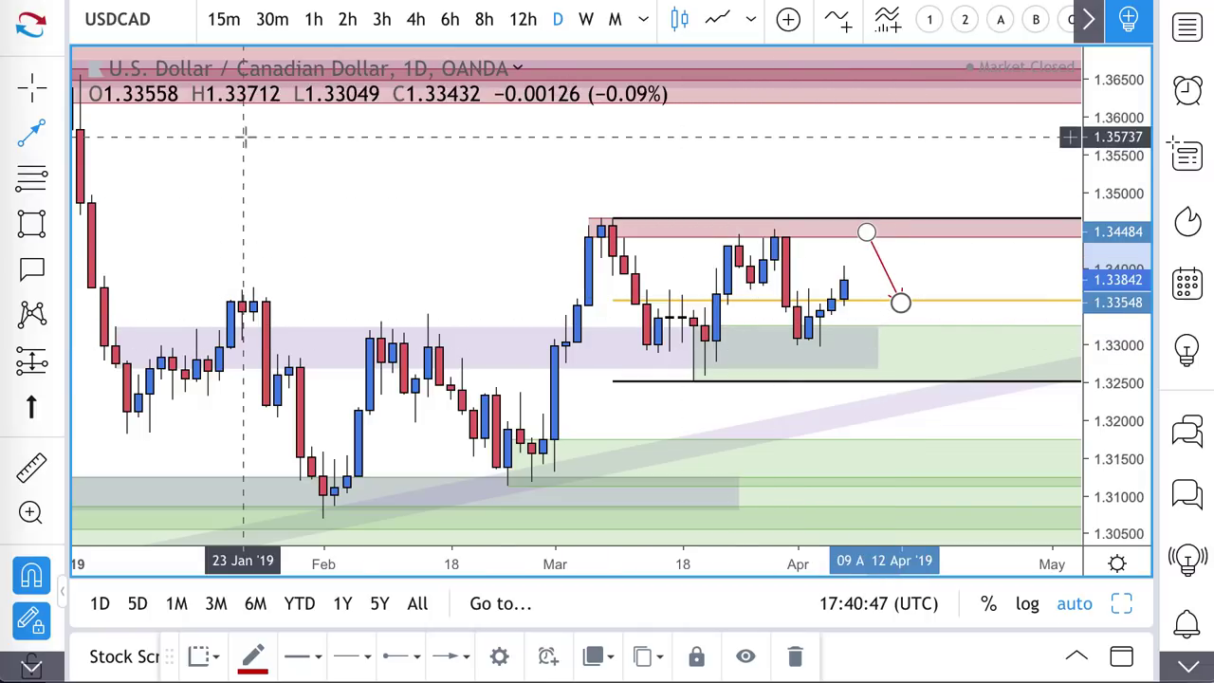
pyautogui.click(900, 361)
pyautogui.click(970, 268)
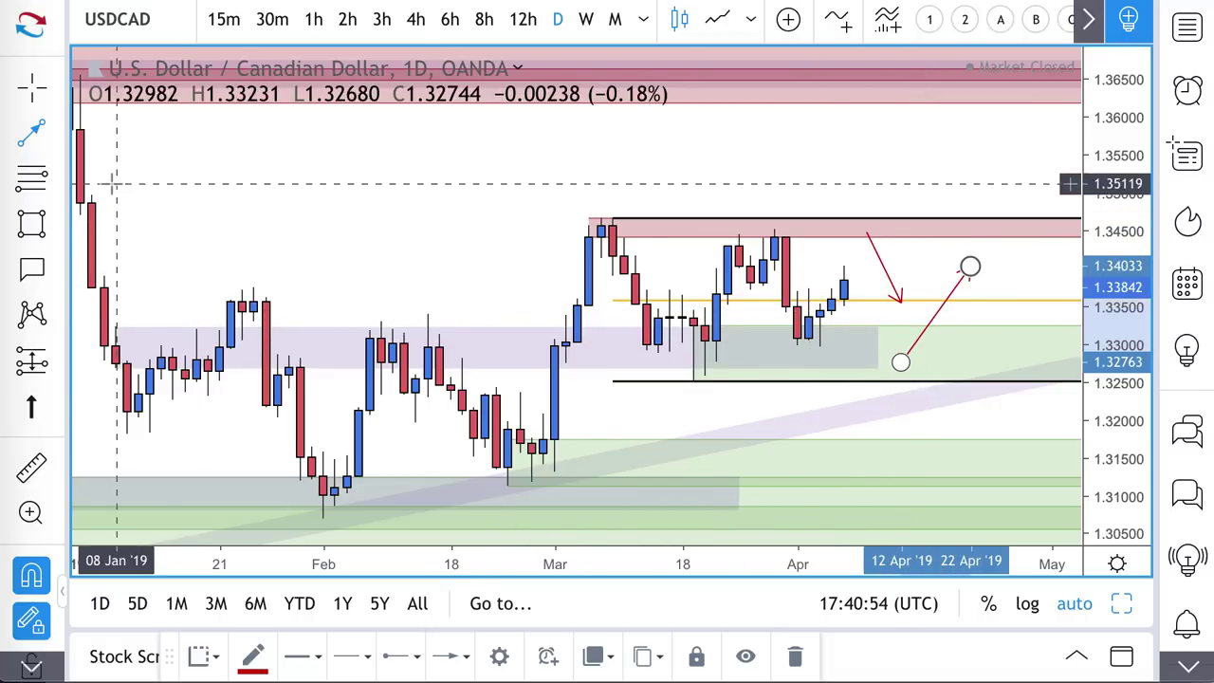
pyautogui.click(30, 176)
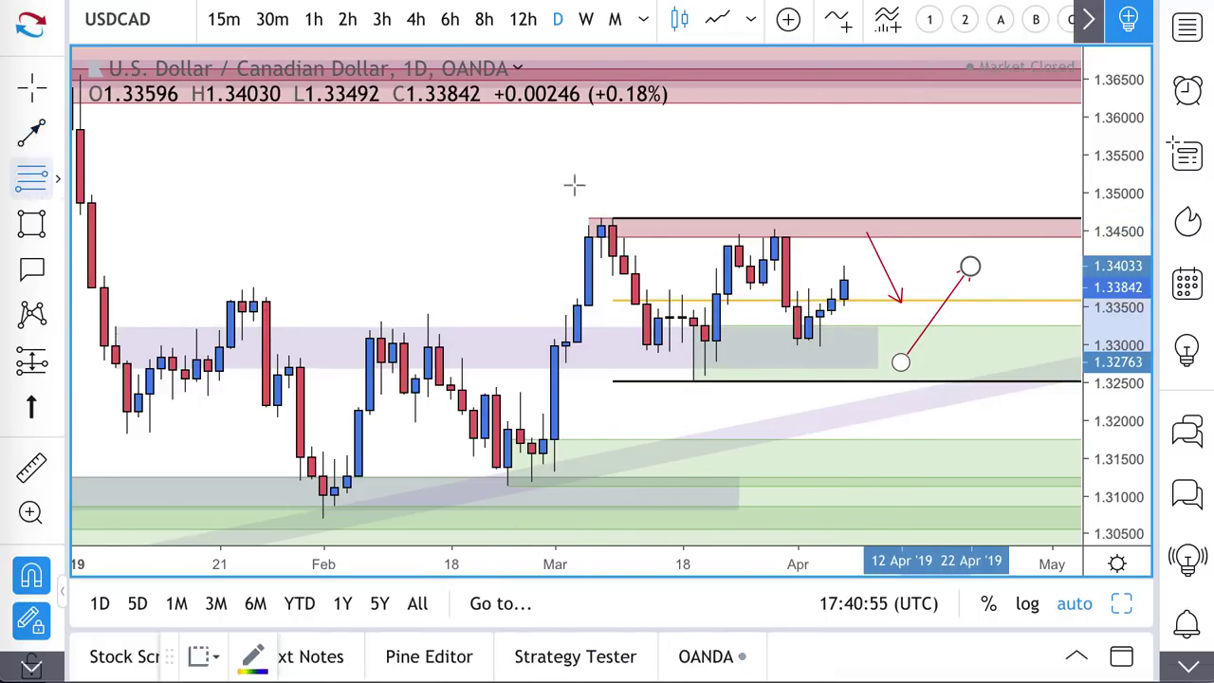
# Mark the late-March candle from 1.3451 to 1.3412 and apply the Supply Zone template
pyautogui.click(776, 258)
pyautogui.click(774, 230)
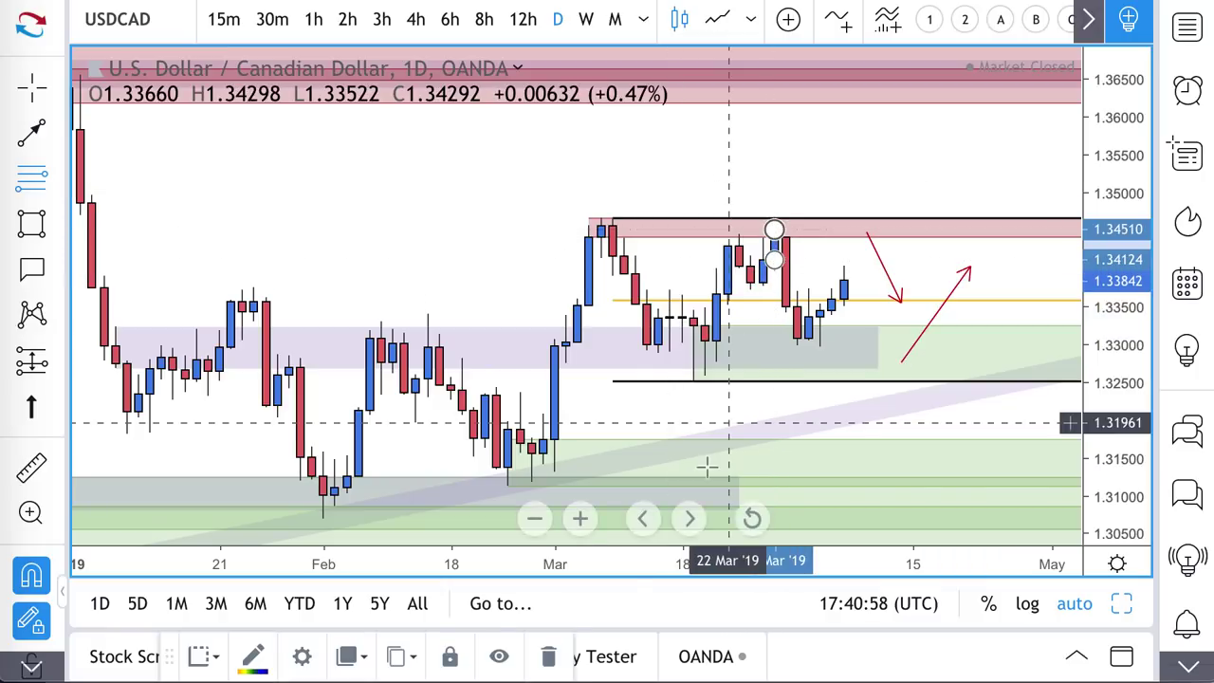
pyautogui.click(199, 656)
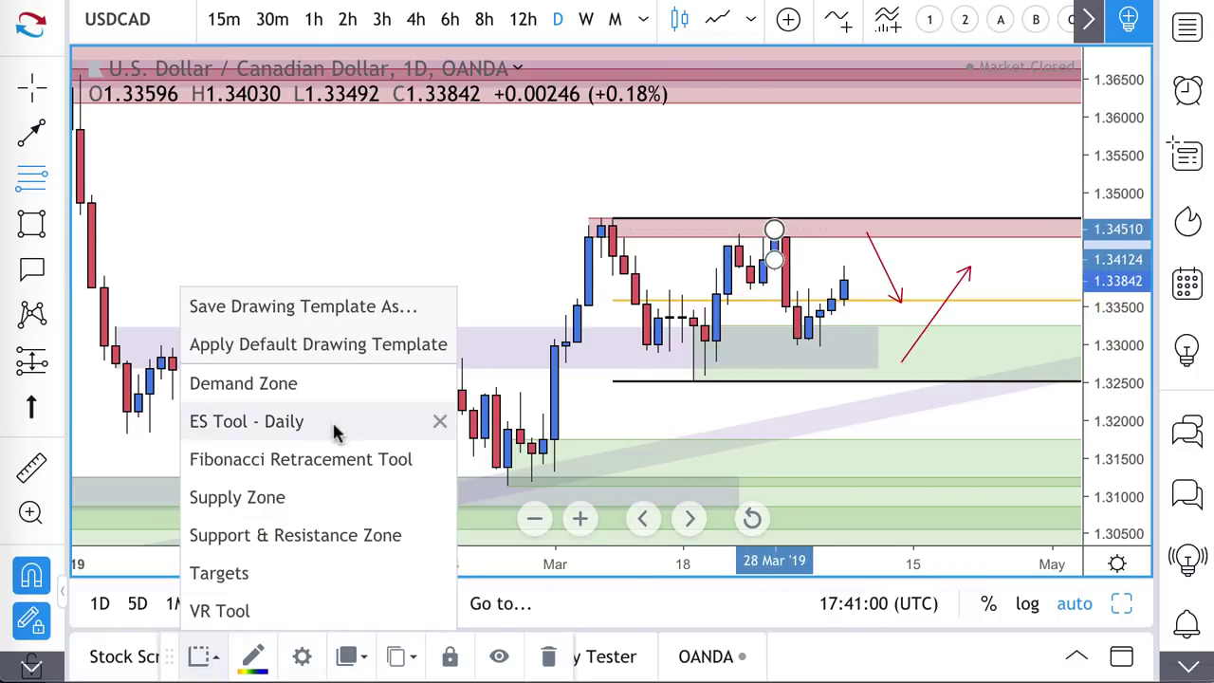
pyautogui.click(317, 493)
pyautogui.scroll(4, 569, 312)
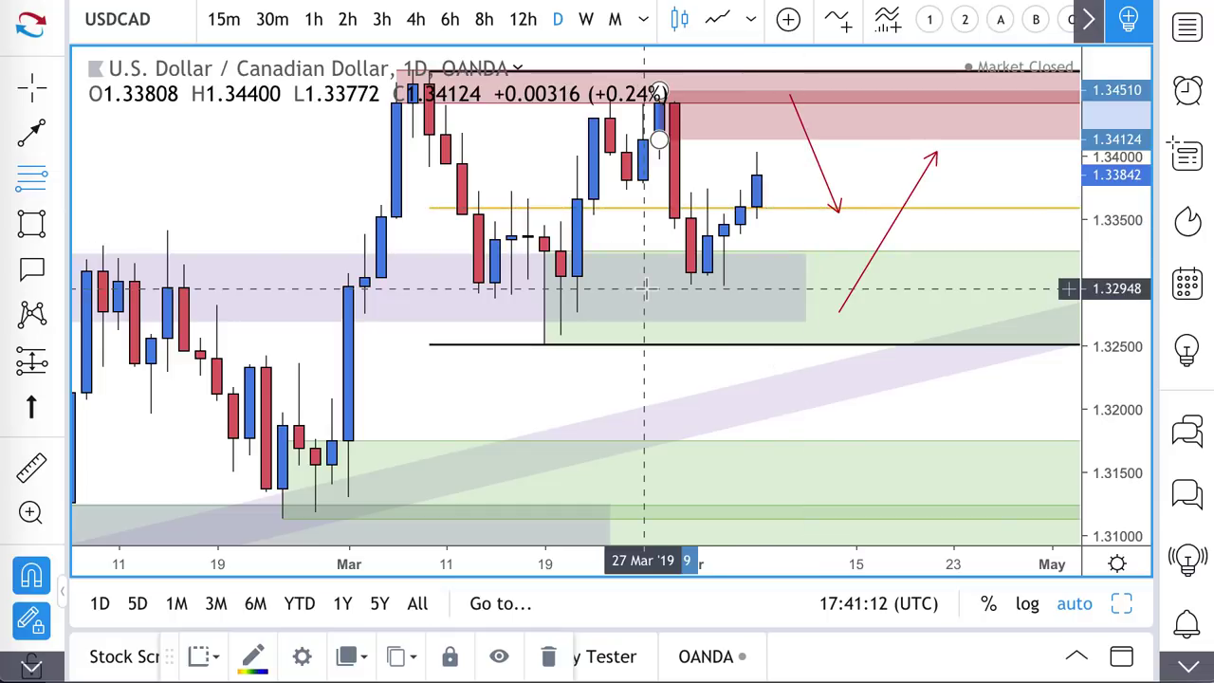
pyautogui.scroll(-3, 788, 313)
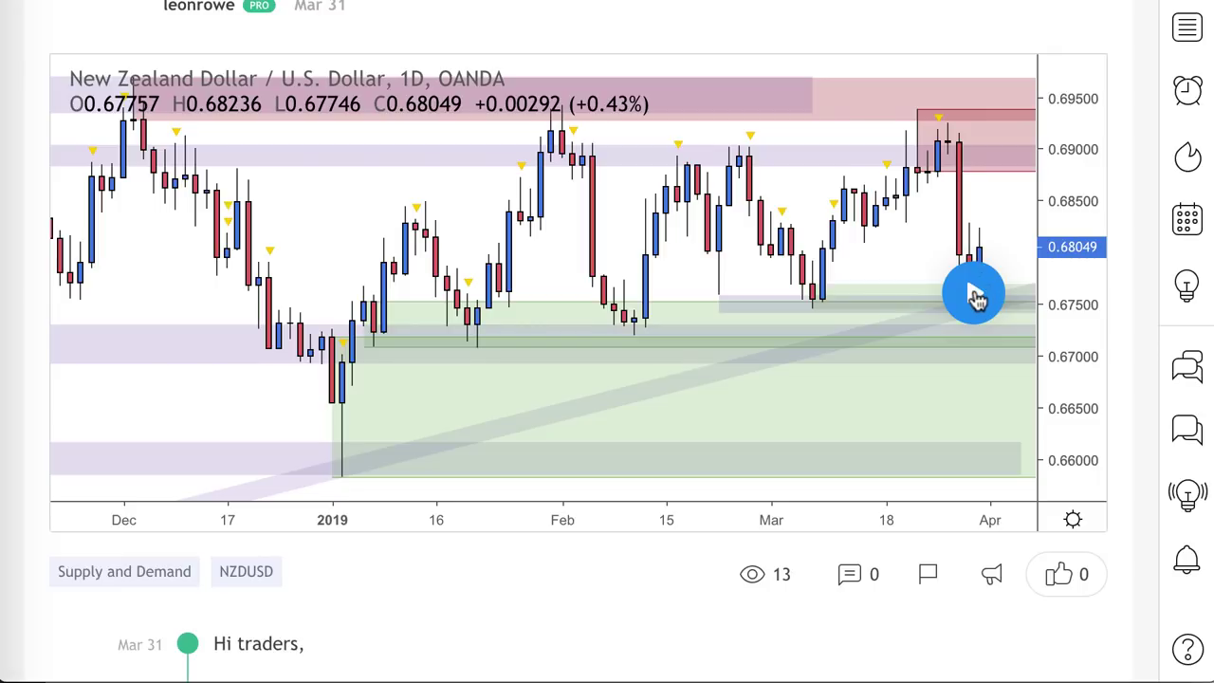
# Replay the published NZDUSD idea, then return to the live NZDUSD 1D chart
pyautogui.click(974, 292)
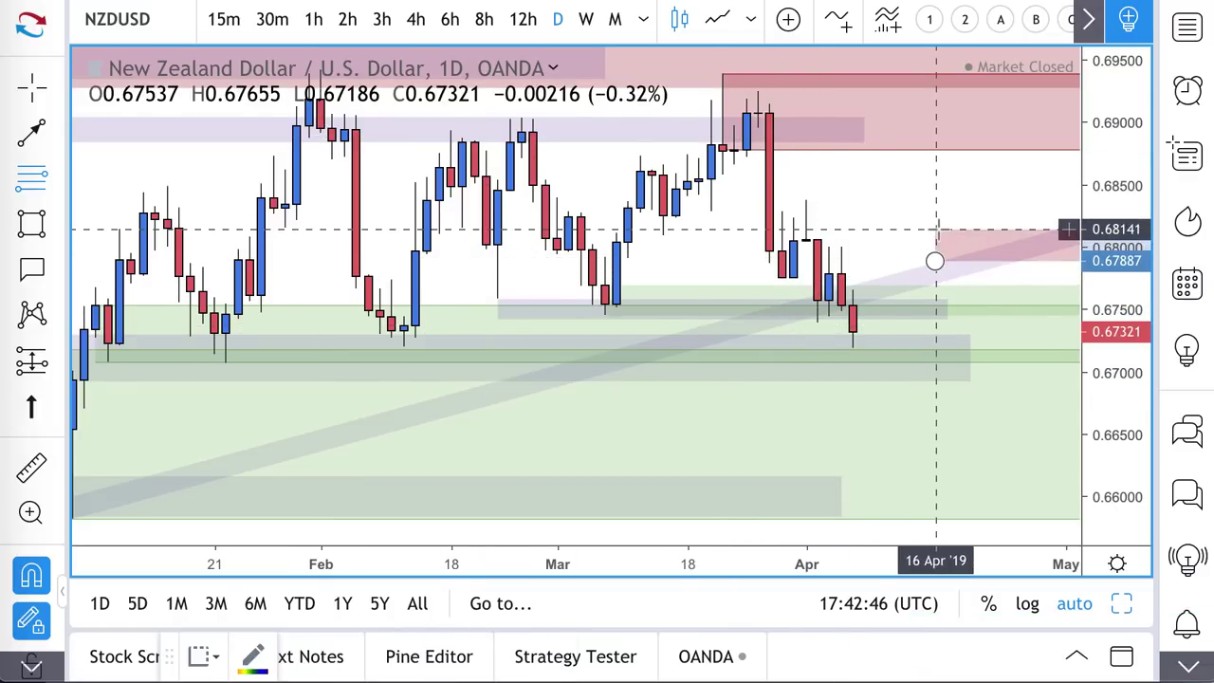
# Delete the rising trend channel, the grey March–April zone and the early-March green zone
pyautogui.press('Escape')
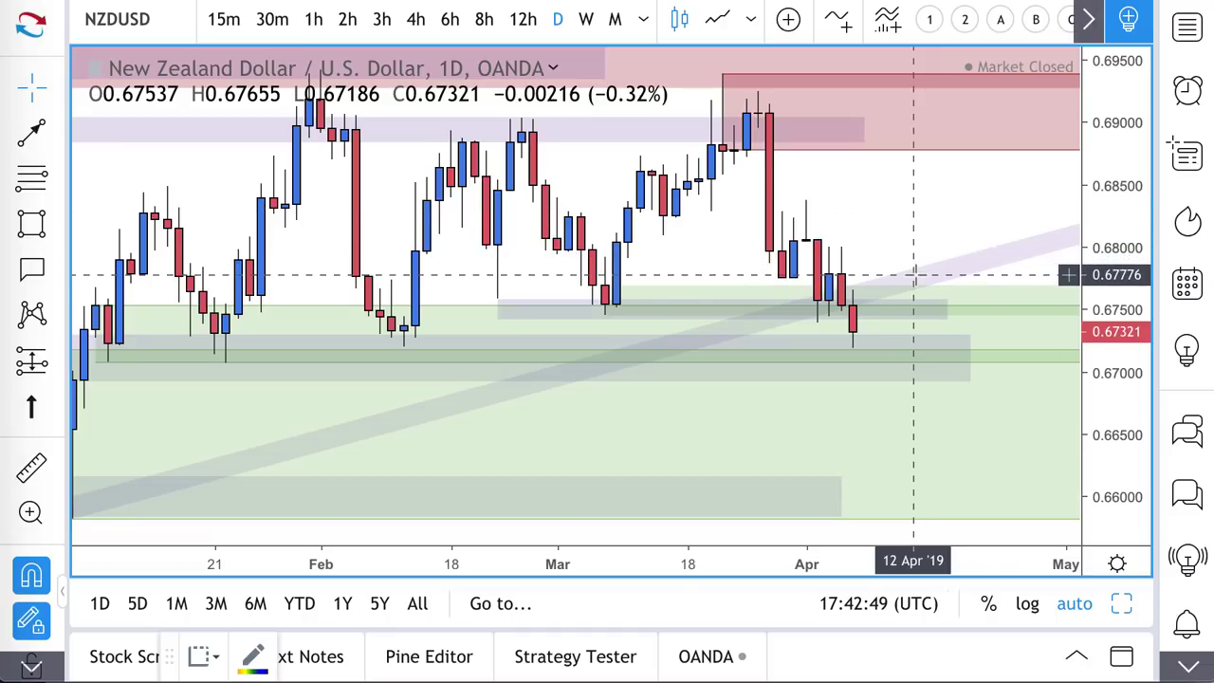
pyautogui.click(926, 272)
pyautogui.press('Delete')
pyautogui.click(910, 313)
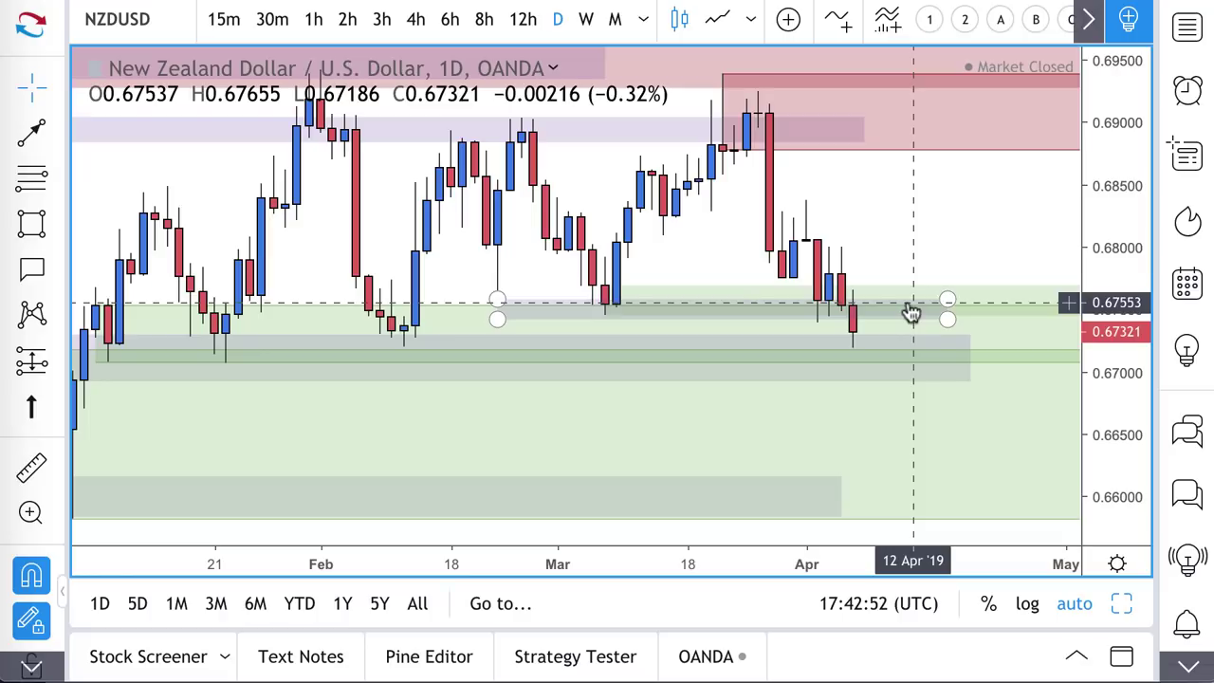
pyautogui.press('Delete')
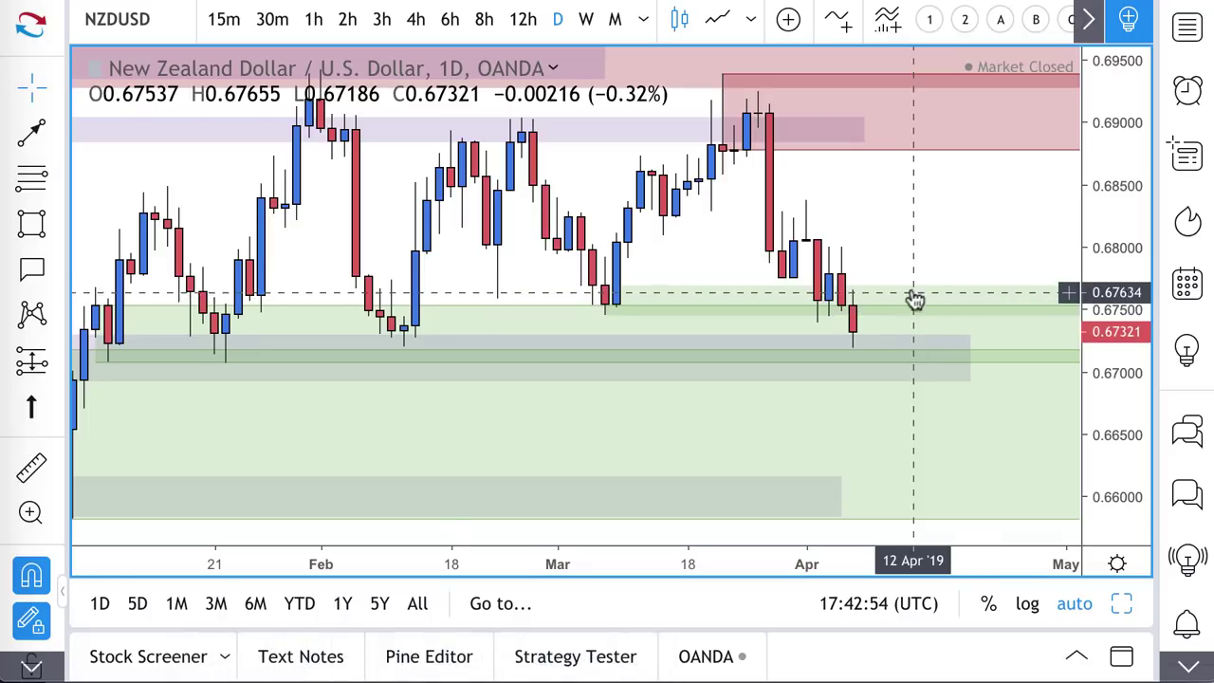
pyautogui.click(916, 297)
pyautogui.press('Delete')
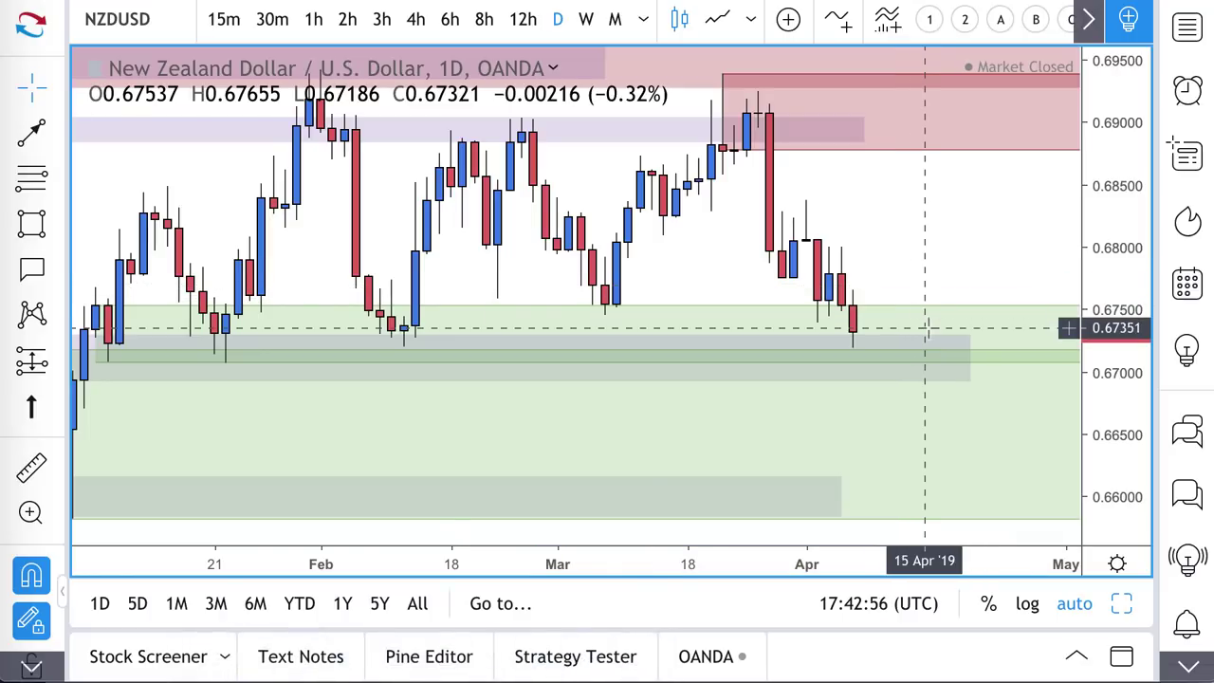
pyautogui.scroll(-3, 925, 327)
pyautogui.click(911, 327)
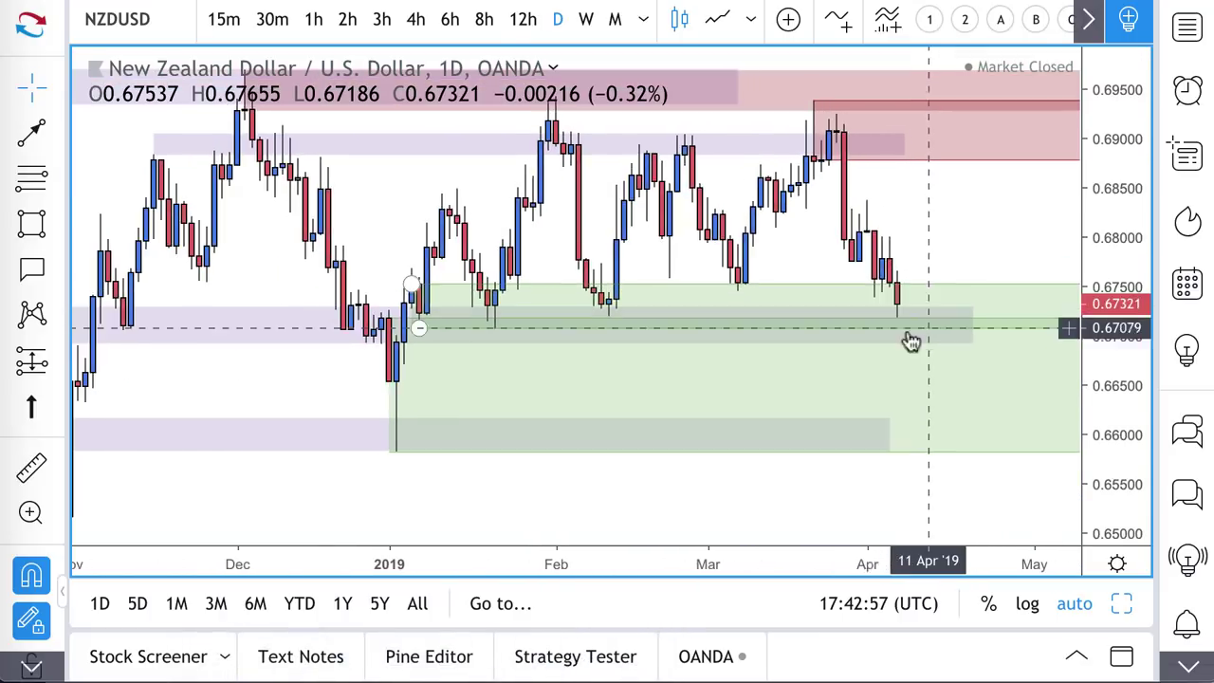
# Draw an upward trend-line arrow from the latest NZDUSD low at about 0.672
pyautogui.click(31, 138)
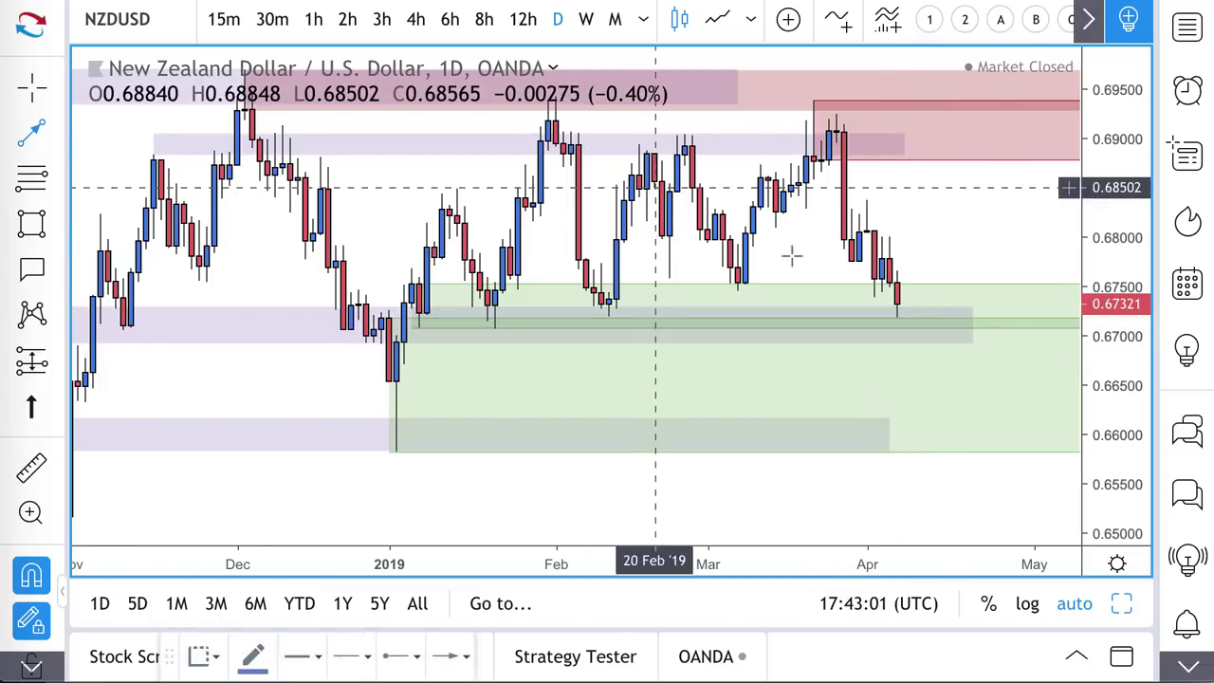
pyautogui.click(910, 301)
pyautogui.click(942, 244)
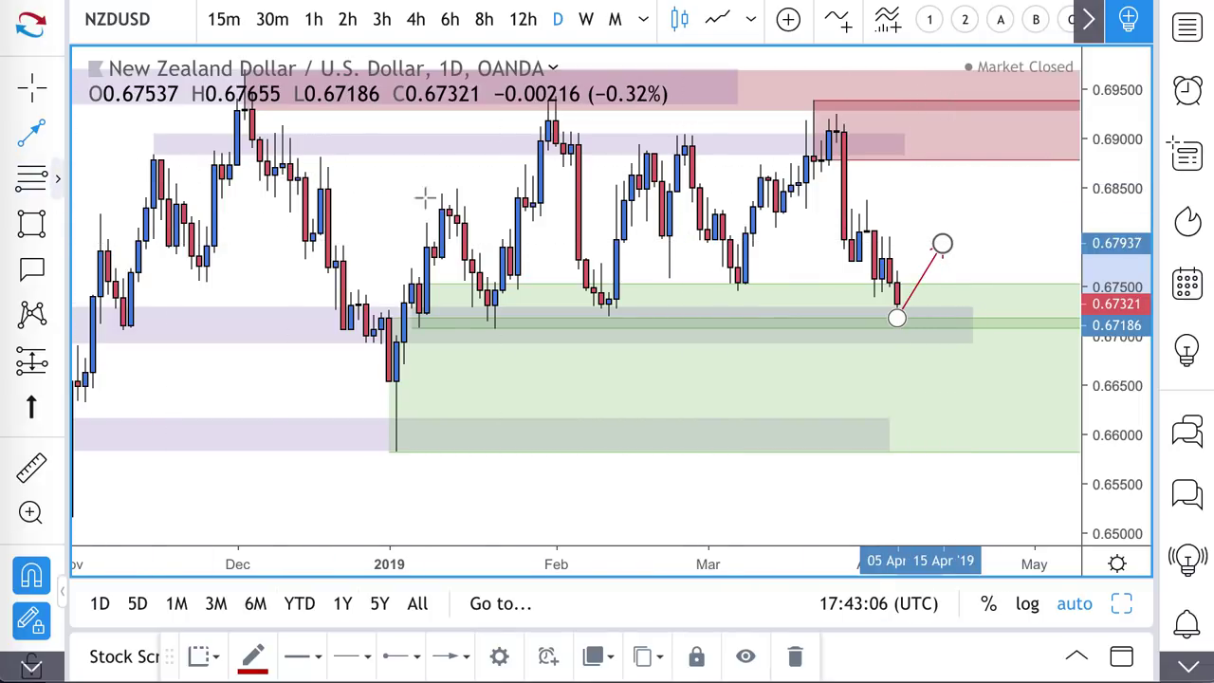
# Draw a red supply zone rectangle from 0.67746 to 0.68375
pyautogui.hotkey('alt', 'shift', 'r')
pyautogui.click(859, 263)
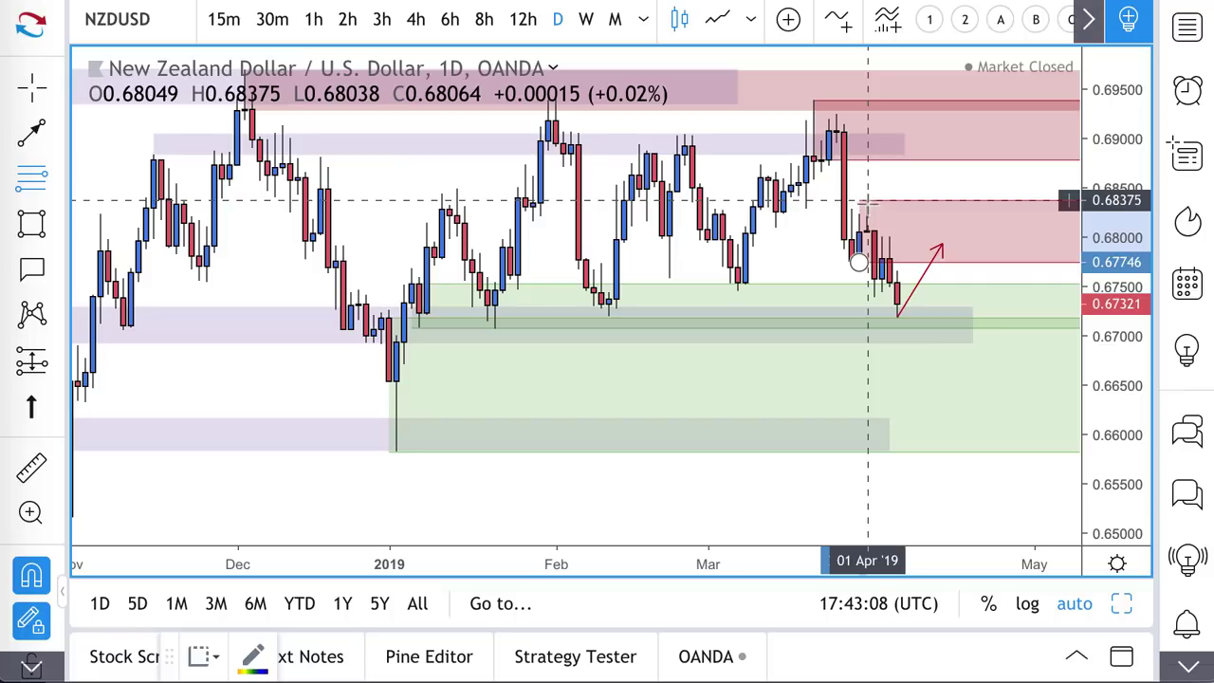
pyautogui.click(867, 201)
pyautogui.scroll(4, 866, 238)
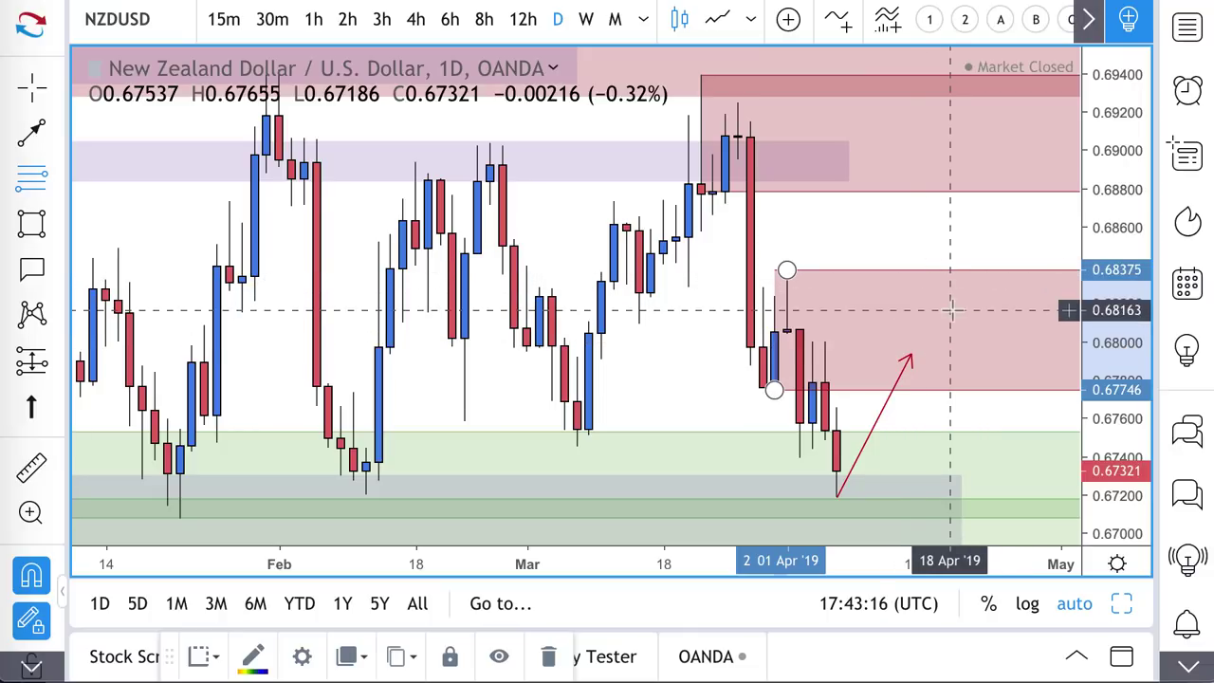
pyautogui.scroll(-2, 701, 214)
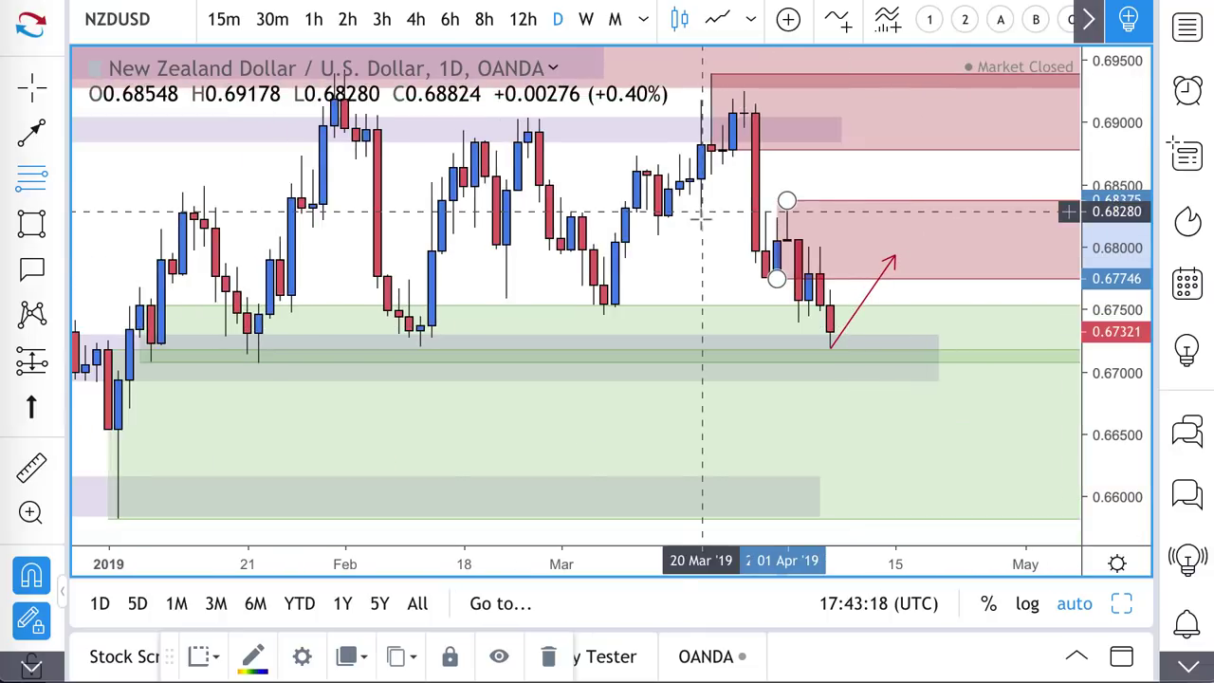
# On the 4-hour NZDUSD chart, draw a downward arrow from supply near 0.6824 to 0.6745, then return to daily
pyautogui.click(416, 19)
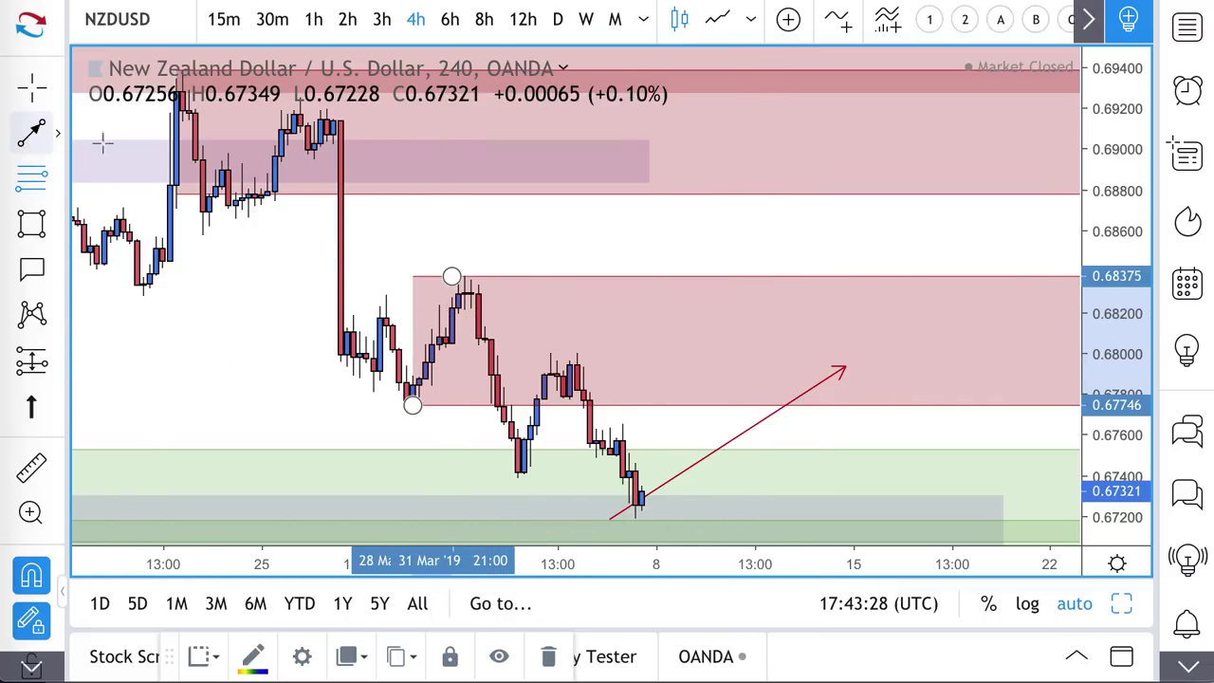
pyautogui.click(780, 304)
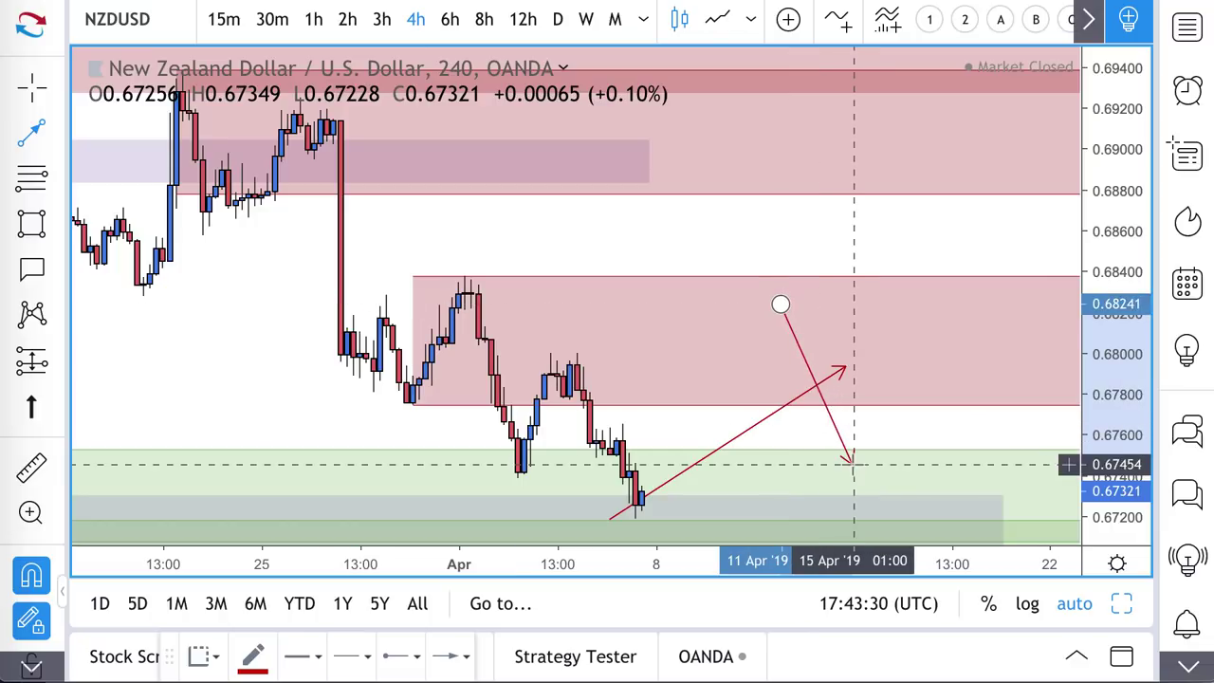
pyautogui.click(852, 463)
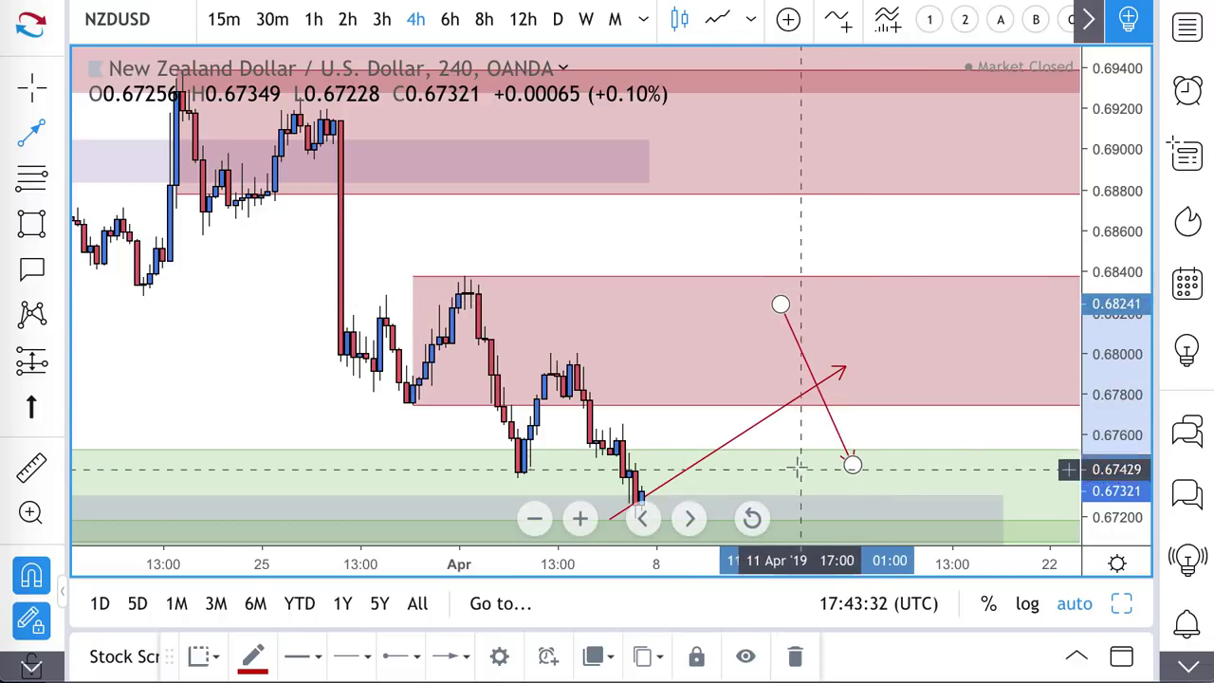
pyautogui.click(558, 20)
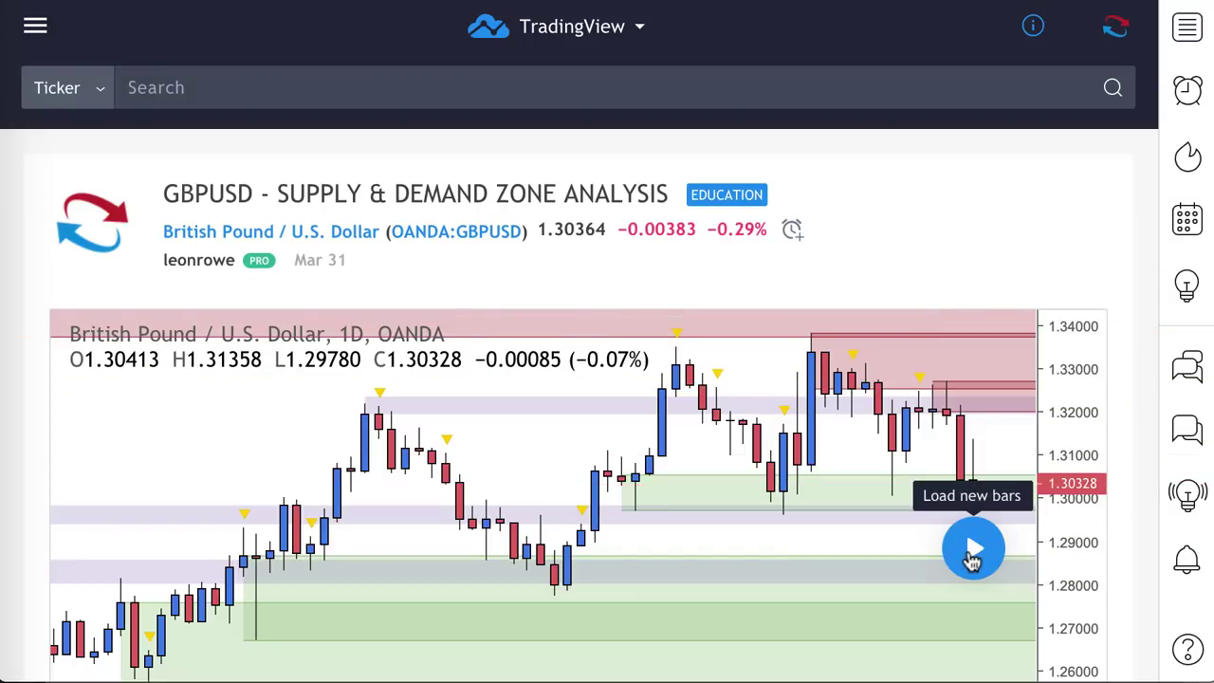
# Replay the GBPUSD idea to load its April bars up to 1.30364, and zoom in three times
pyautogui.click(972, 549)
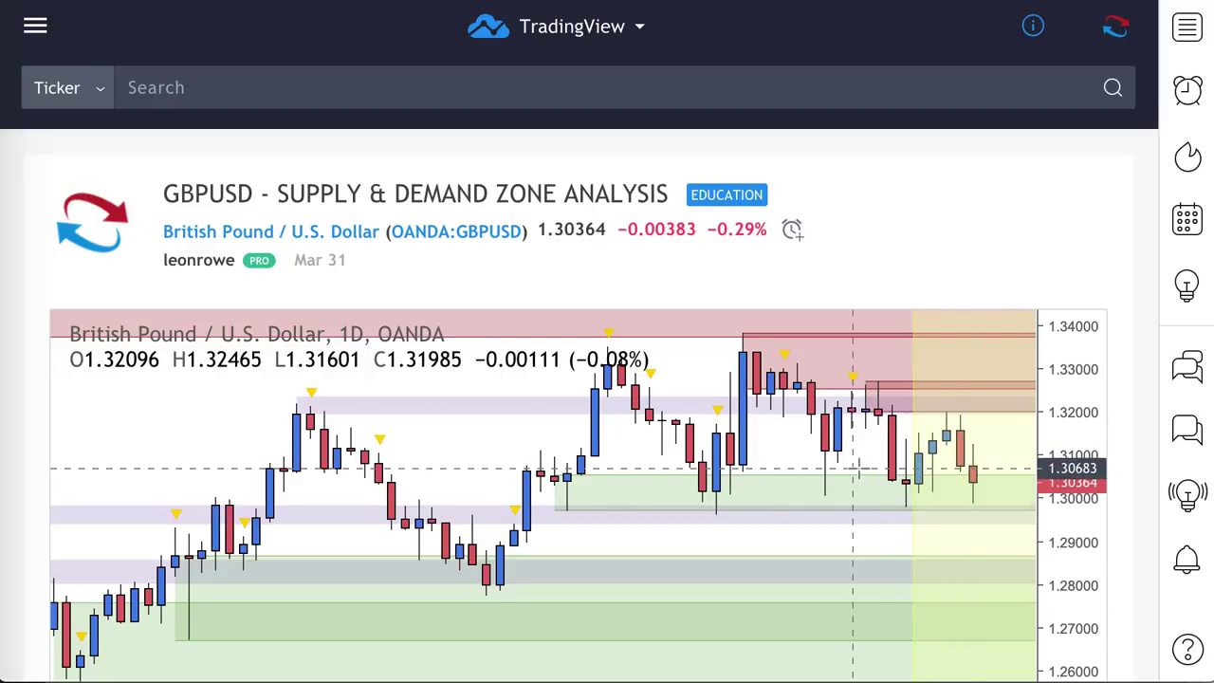
pyautogui.scroll(-2, 743, 536)
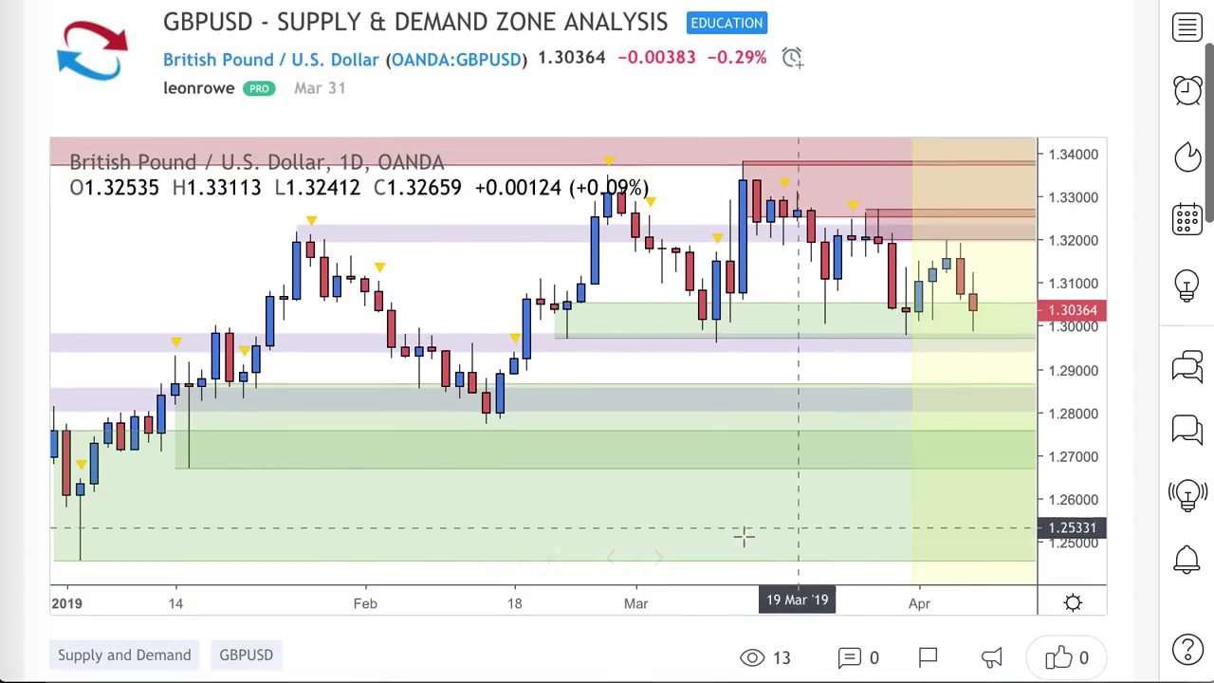
pyautogui.click(548, 557)
pyautogui.click(548, 558)
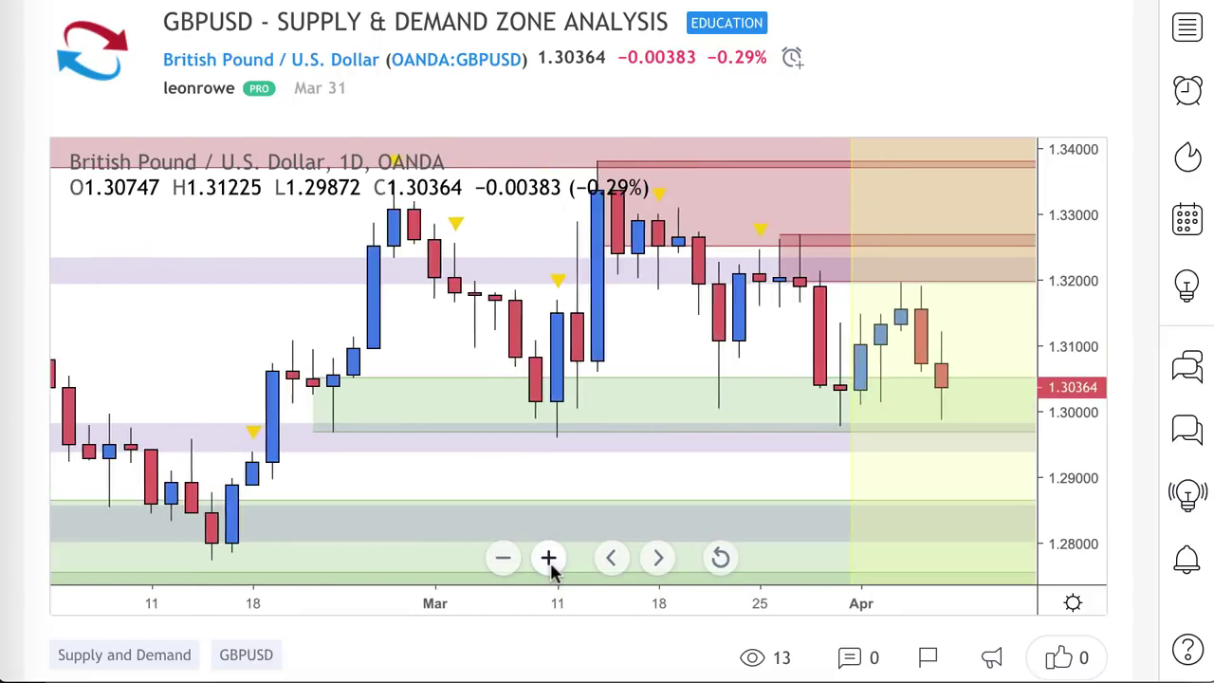
pyautogui.click(548, 557)
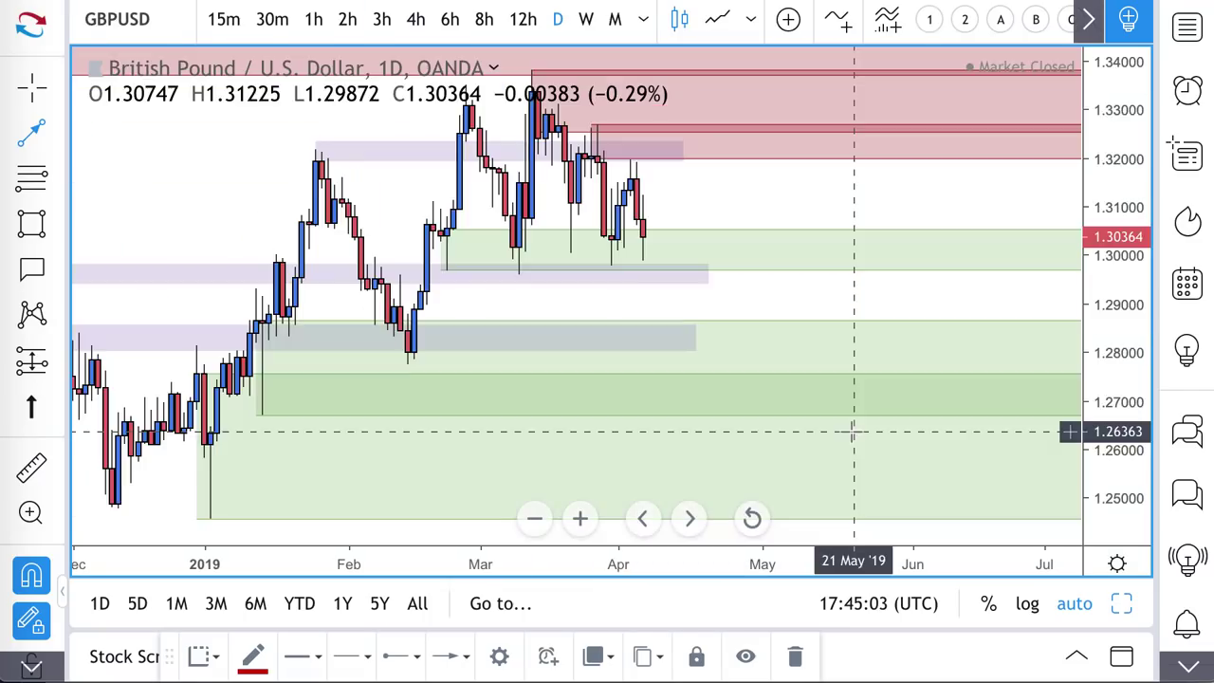
# Draw an arrow path from the latest GBPUSD low up to about 1.3246 in supply, then down
pyautogui.click(55, 133)
pyautogui.click(642, 259)
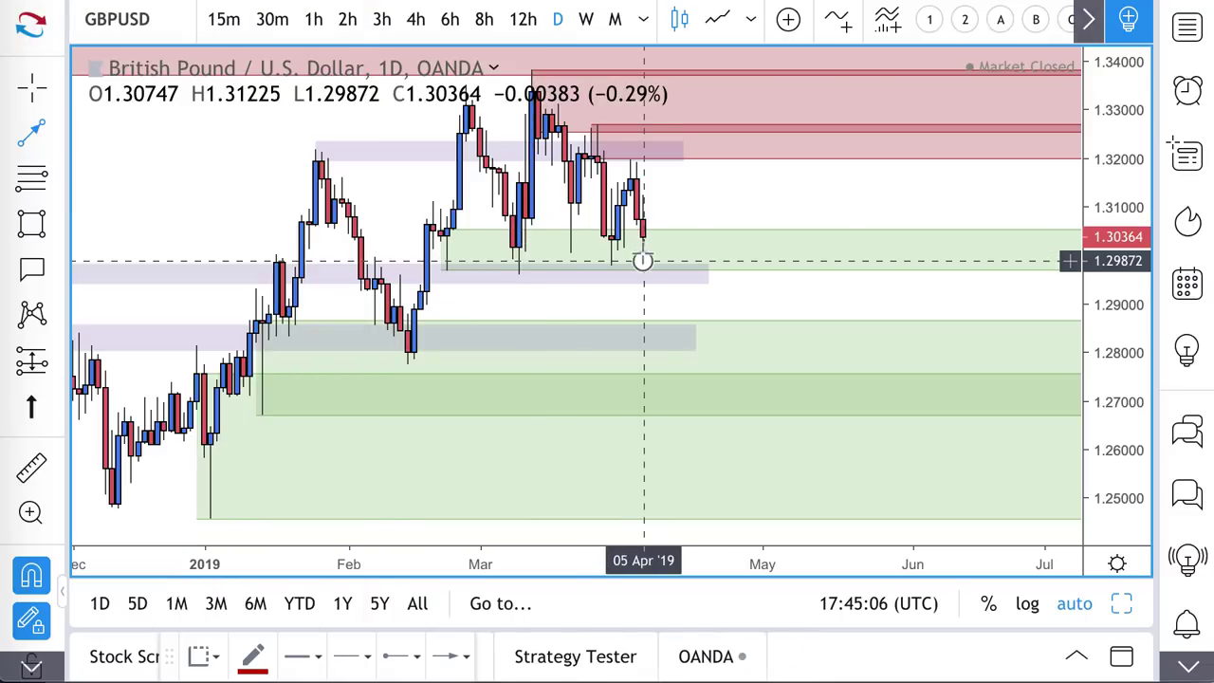
pyautogui.click(702, 136)
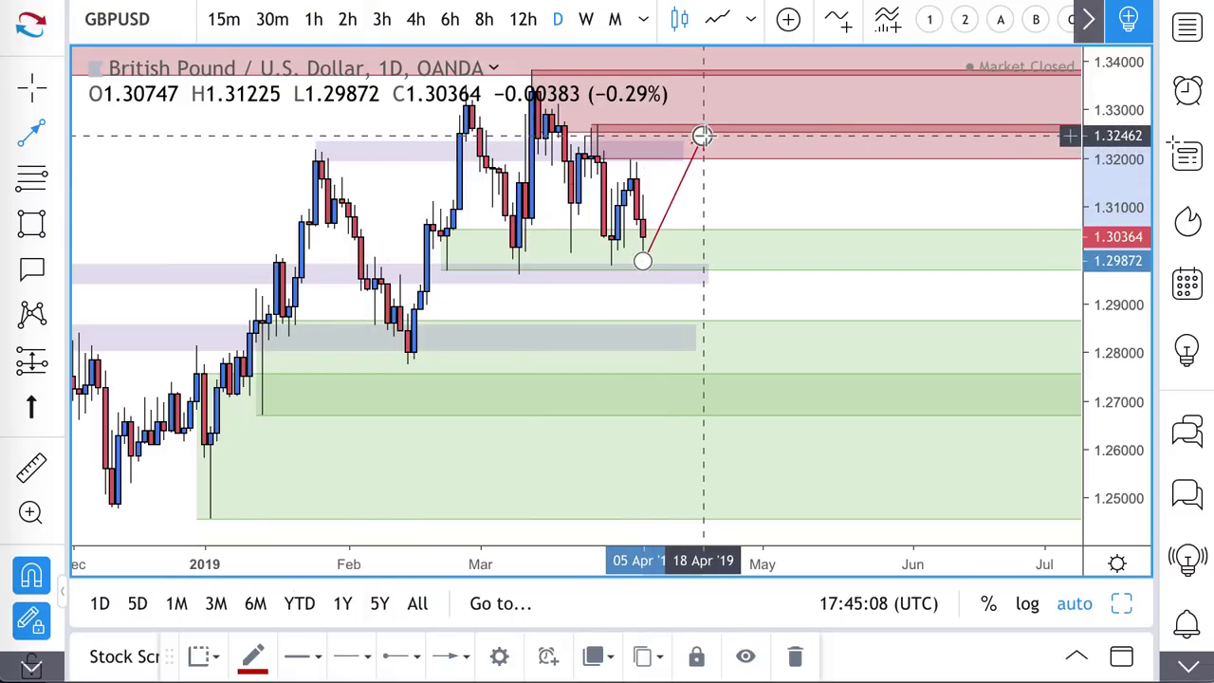
pyautogui.doubleClick(740, 212)
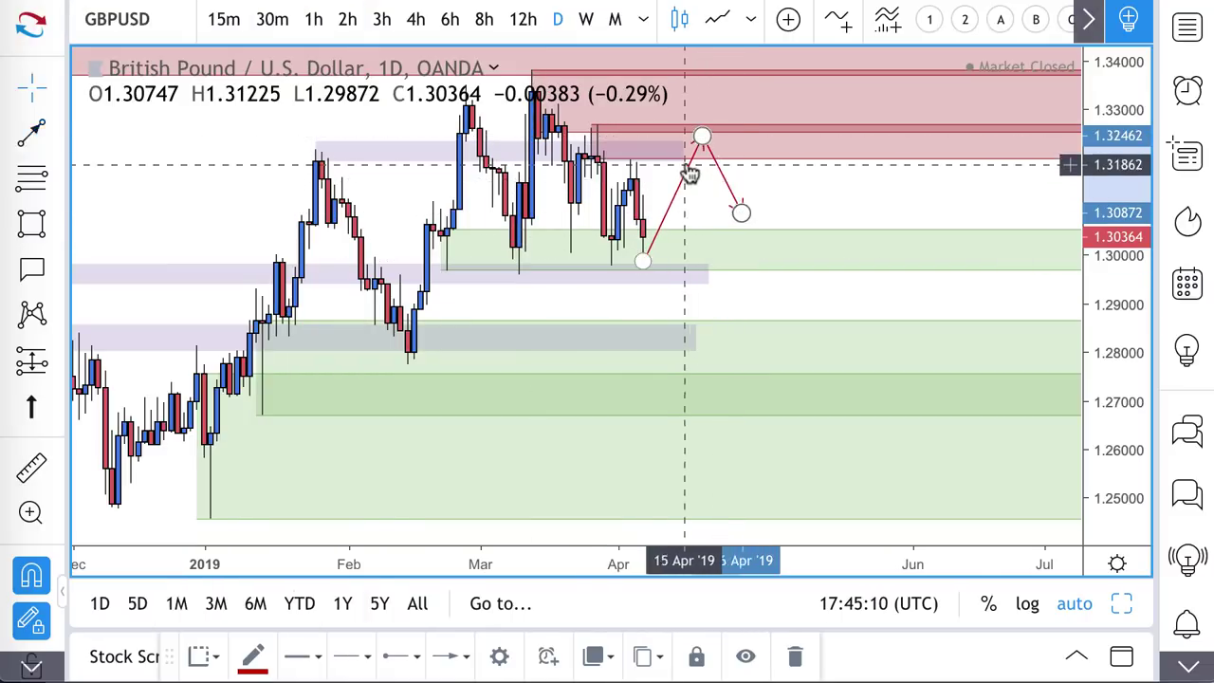
# Extend the purple 1.3194–1.3235 zone to the right, out to 8 May
pyautogui.click(686, 162)
pyautogui.moveTo(686, 162); pyautogui.dragTo(794, 161)
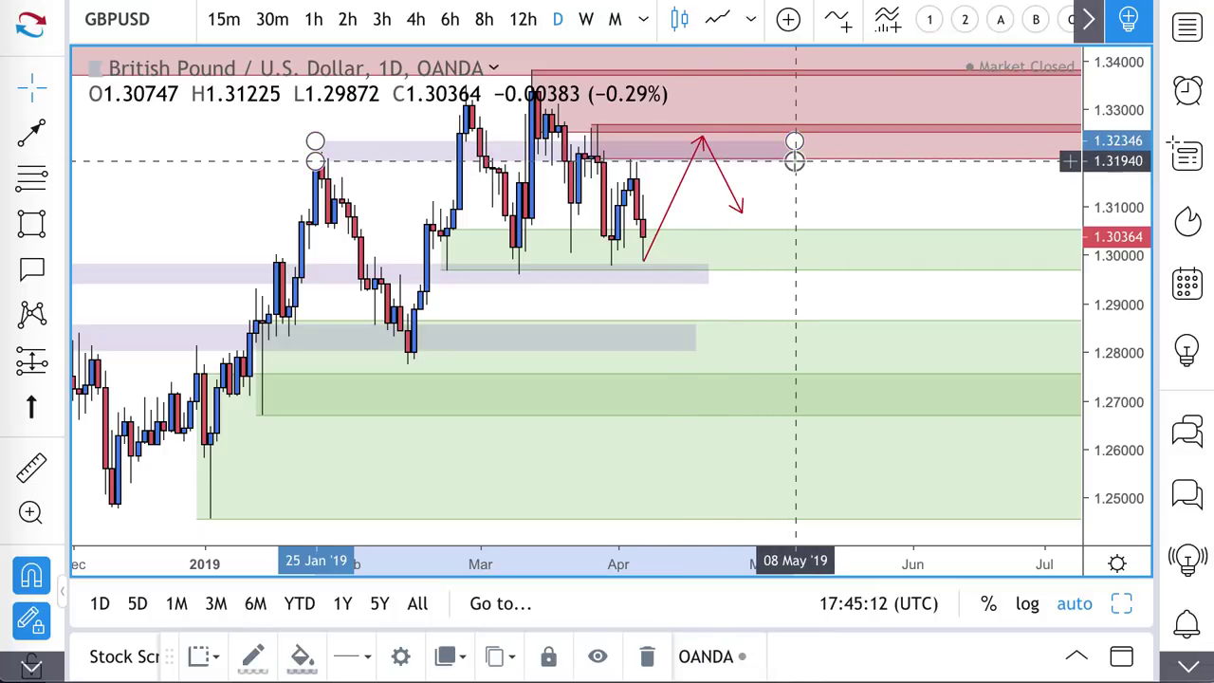
pyautogui.scroll(-5, 502, 104)
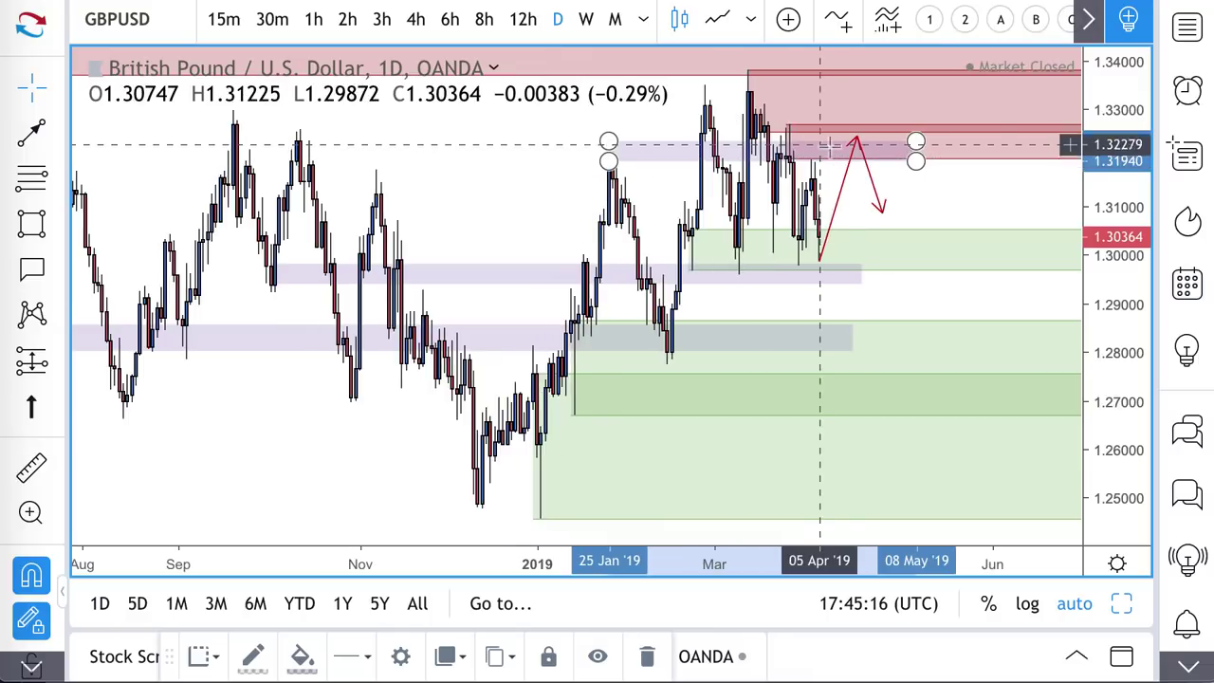
pyautogui.scroll(-4, 816, 147)
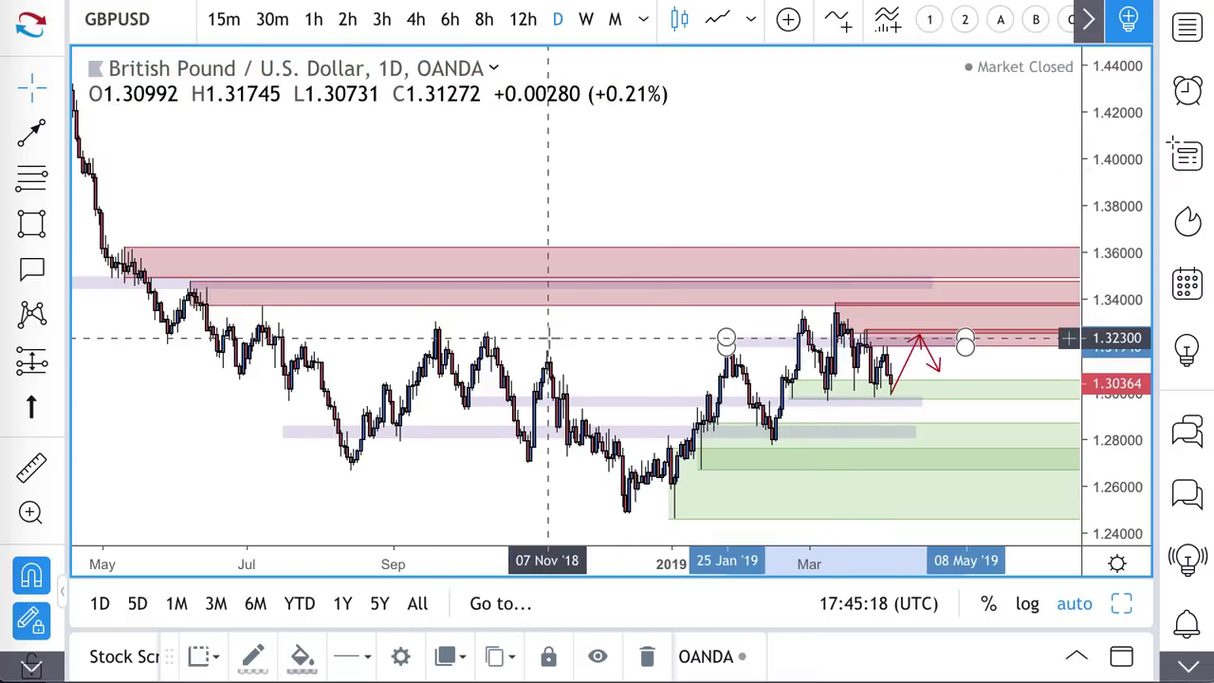
pyautogui.scroll(5, 550, 338)
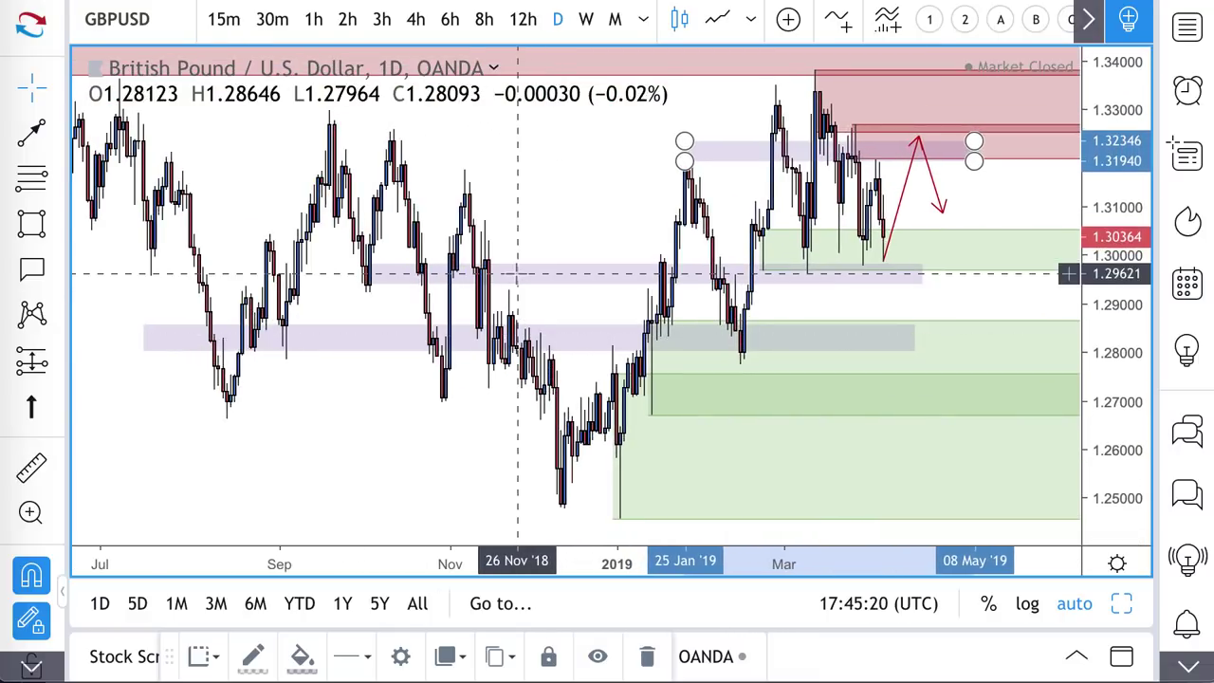
pyautogui.scroll(-4, 503, 271)
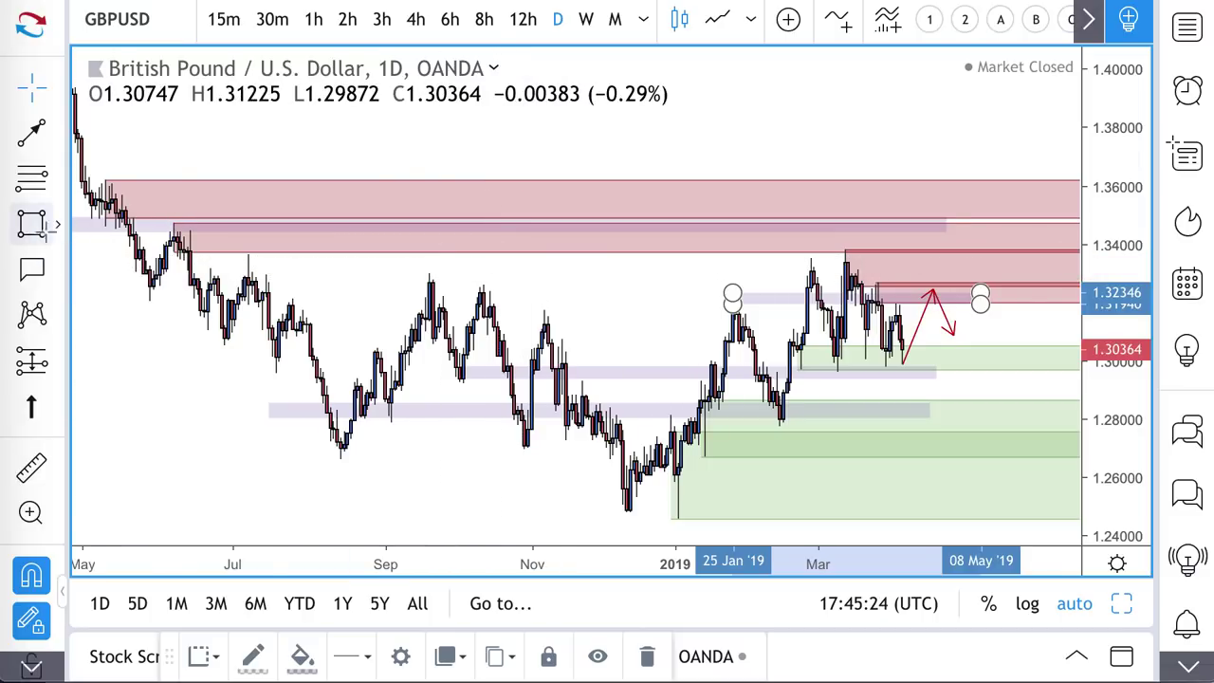
# Draw a thin GBPUSD daily rectangle from 1.3329 to 1.33625, starting back at July 2018
pyautogui.click(34, 225)
pyautogui.click(248, 256)
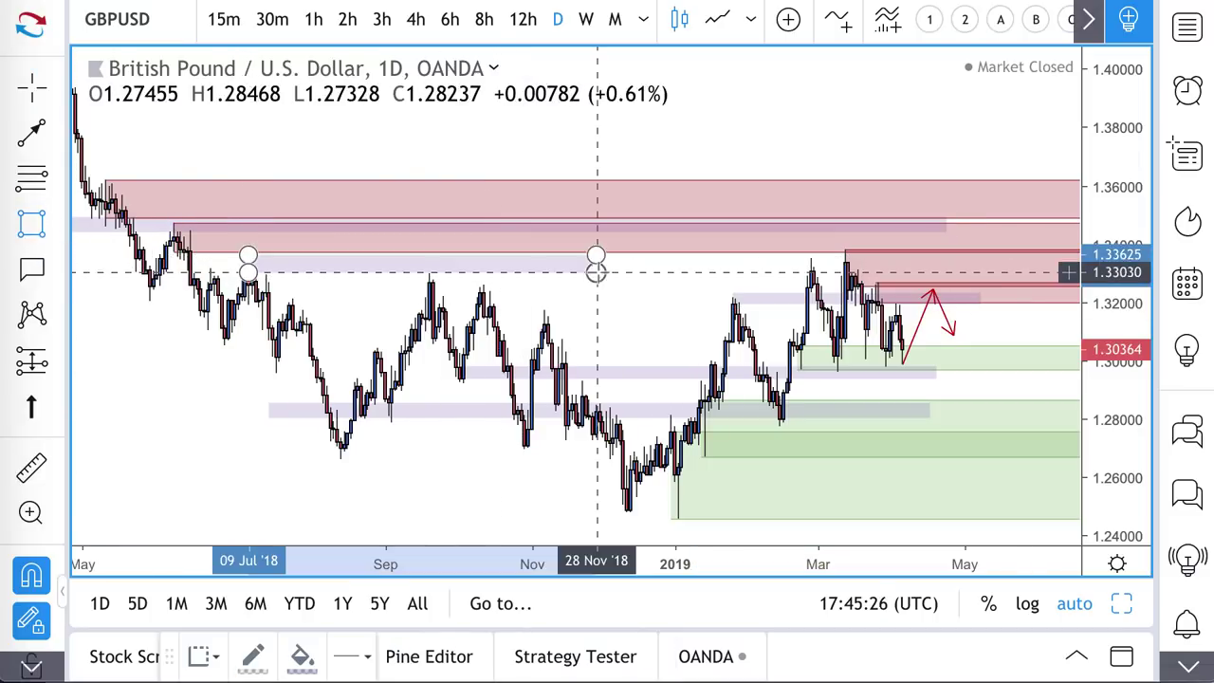
pyautogui.click(1040, 256)
pyautogui.scroll(3, 902, 314)
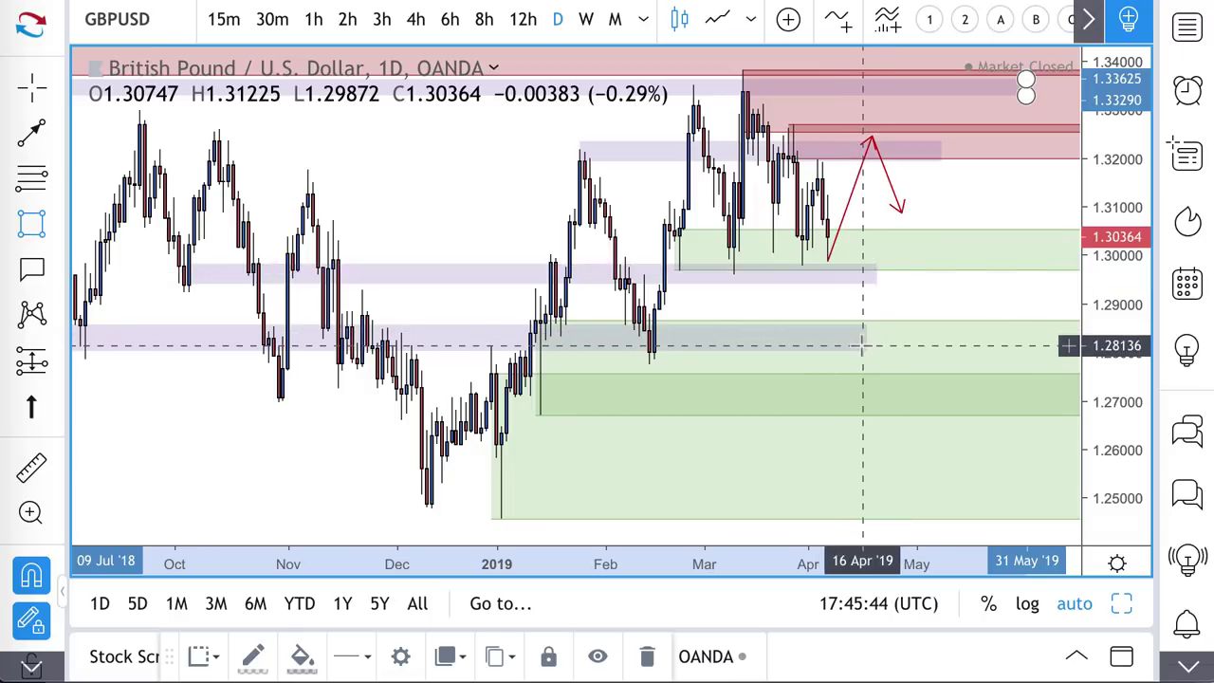
# Delete a stray rectangle, then draw a short arrow rising from about 1.282 to 1.294
pyautogui.moveTo(862, 345); pyautogui.dragTo(941, 252)
pyautogui.press('Delete')
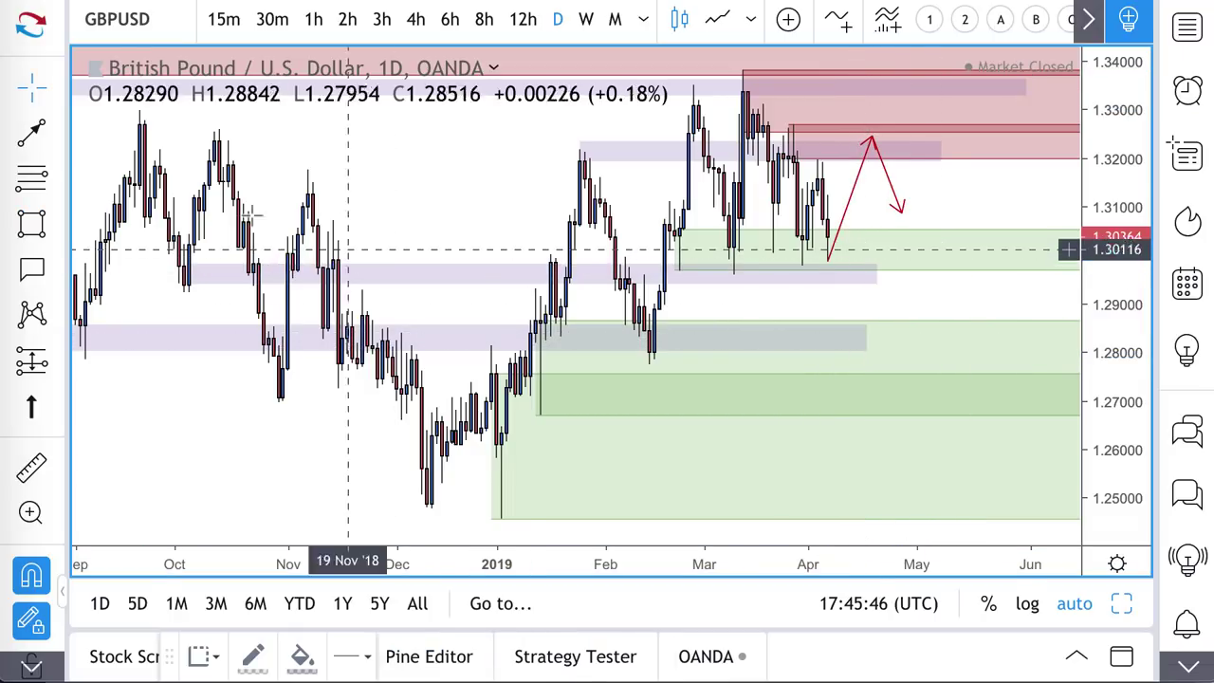
pyautogui.click(31, 133)
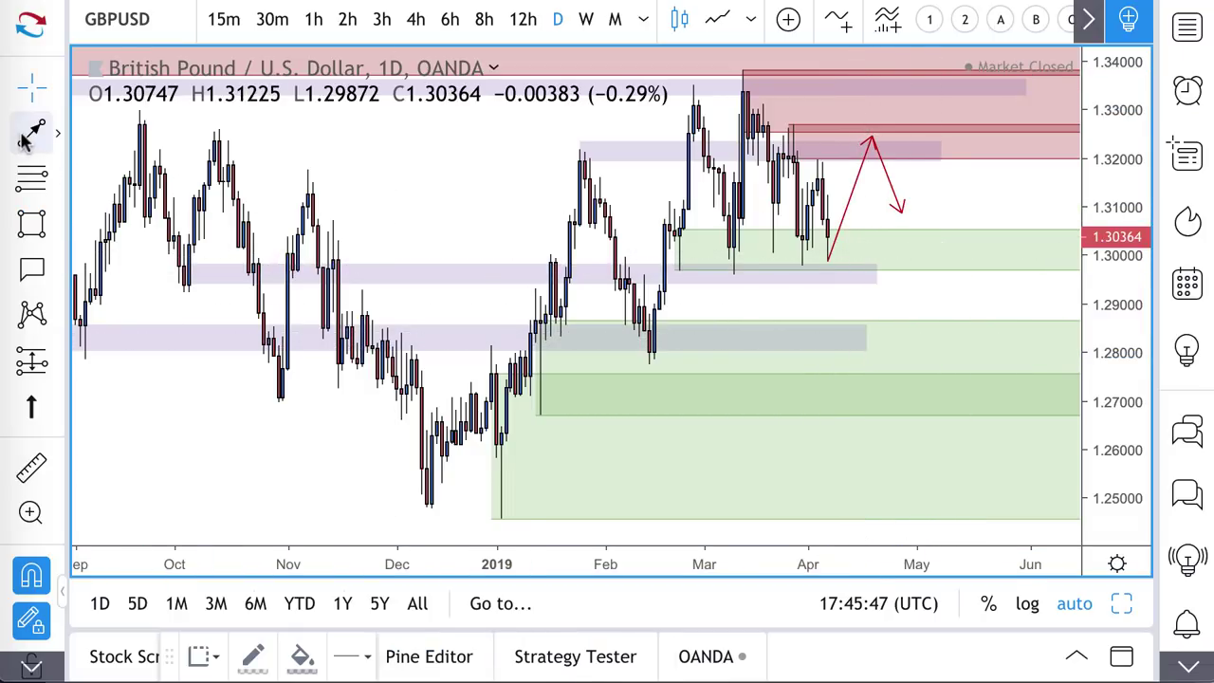
pyautogui.click(862, 340)
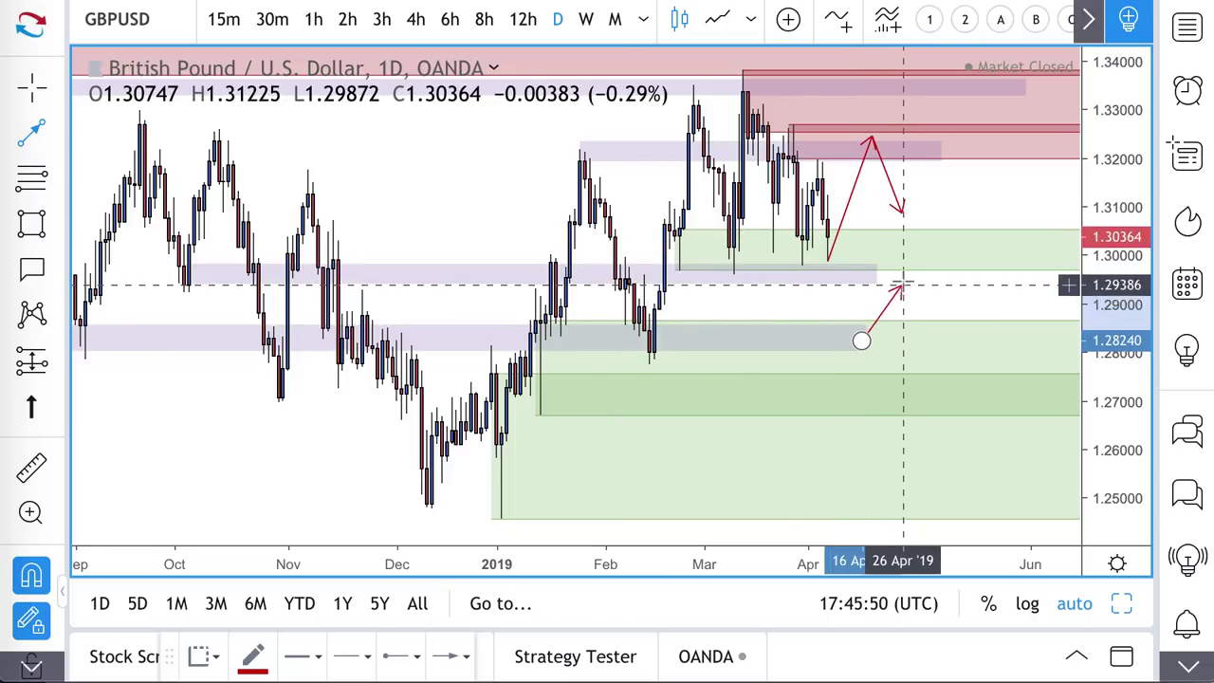
pyautogui.click(901, 282)
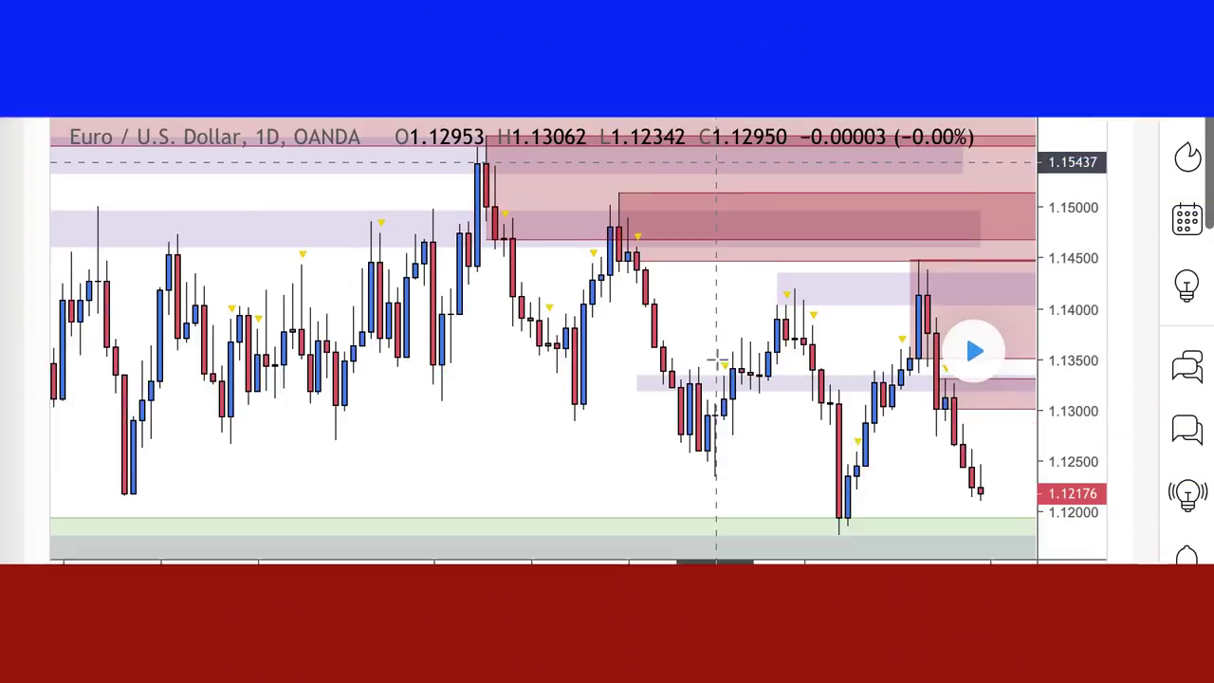
# Play back the EURUSD idea to show its later bars, and zoom its chart in once
pyautogui.scroll(-1, 736, 401)
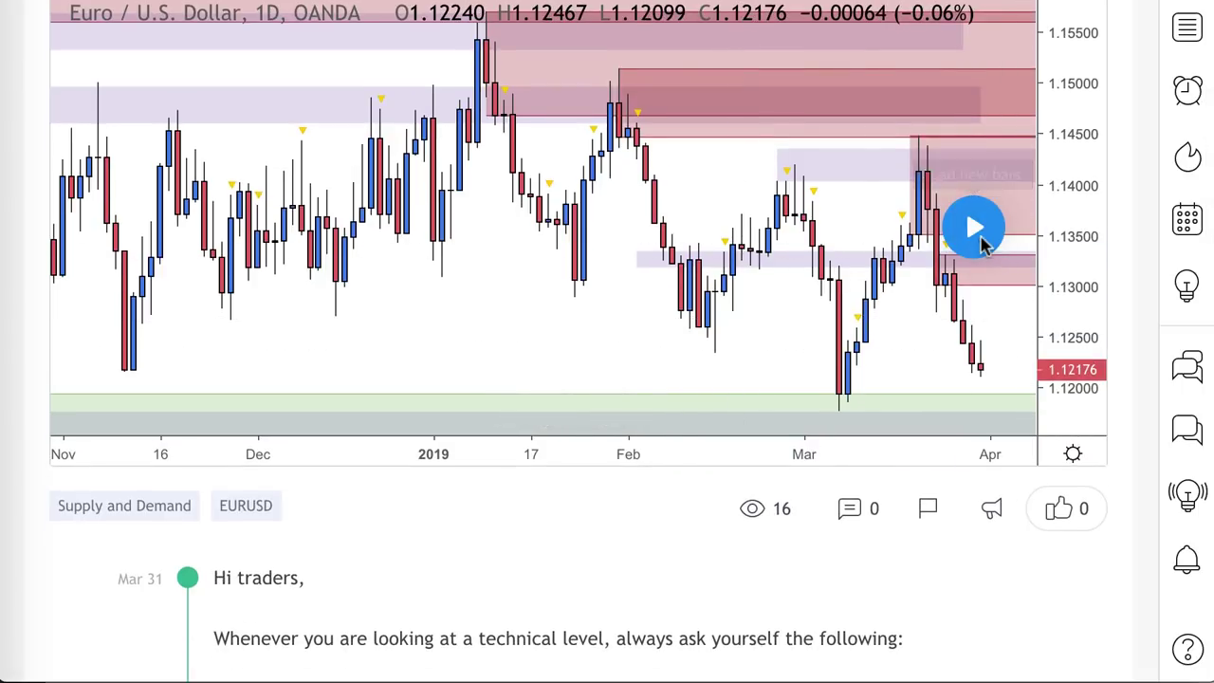
pyautogui.click(982, 244)
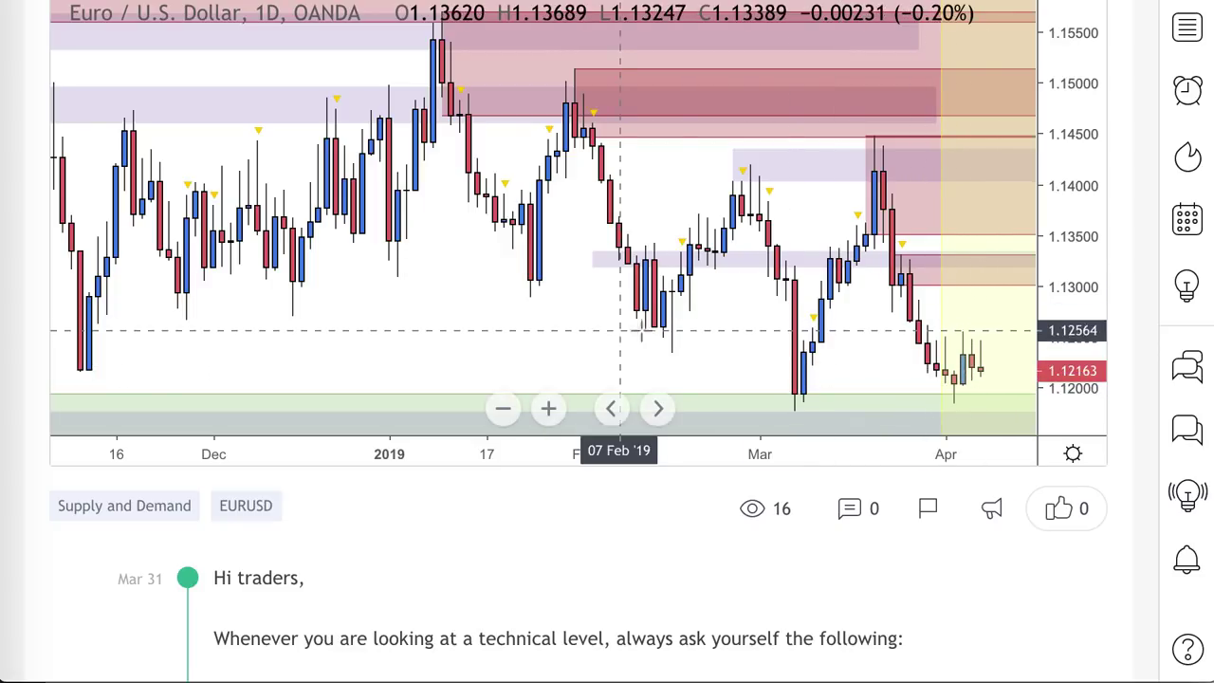
pyautogui.click(548, 407)
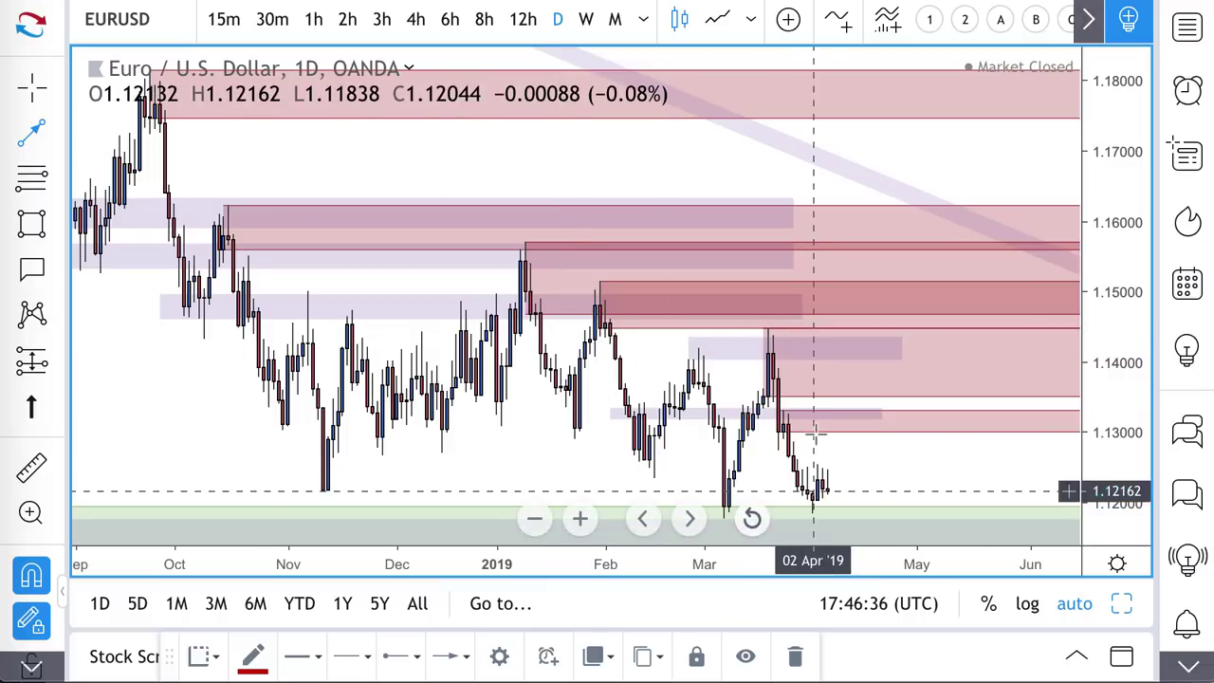
# Draw an EURUSD path rising from the latest candles to about 1.1328, then falling
pyautogui.scroll(2, 816, 455)
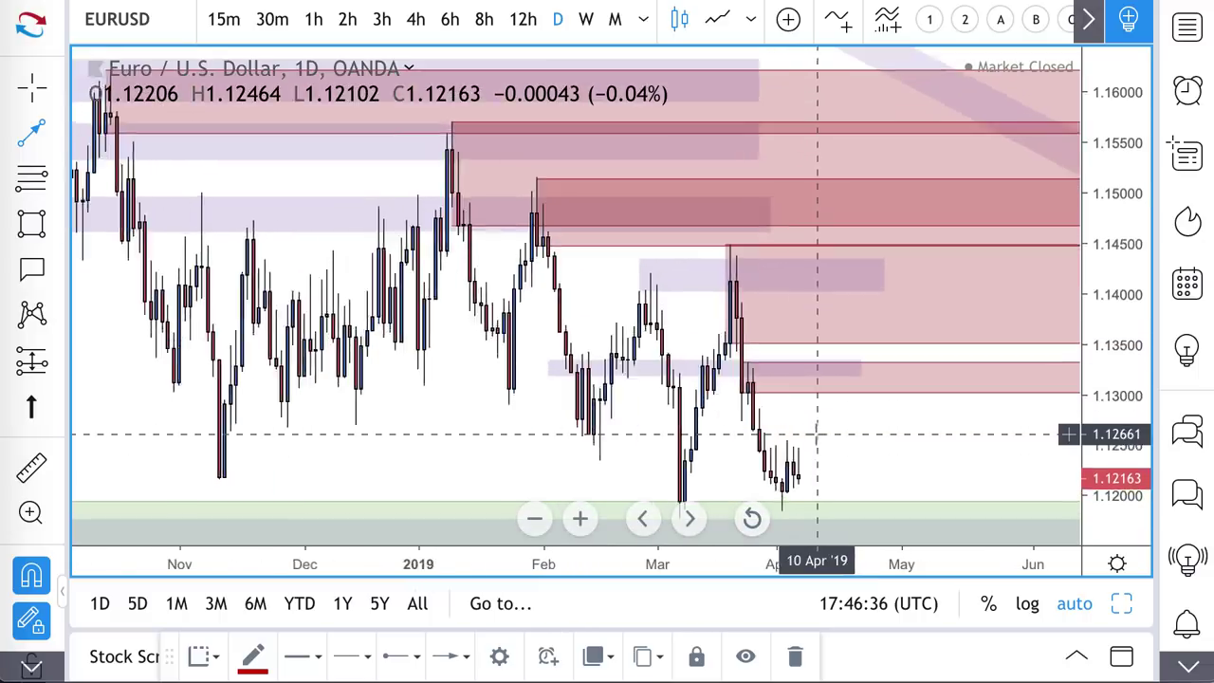
pyautogui.scroll(2, 816, 435)
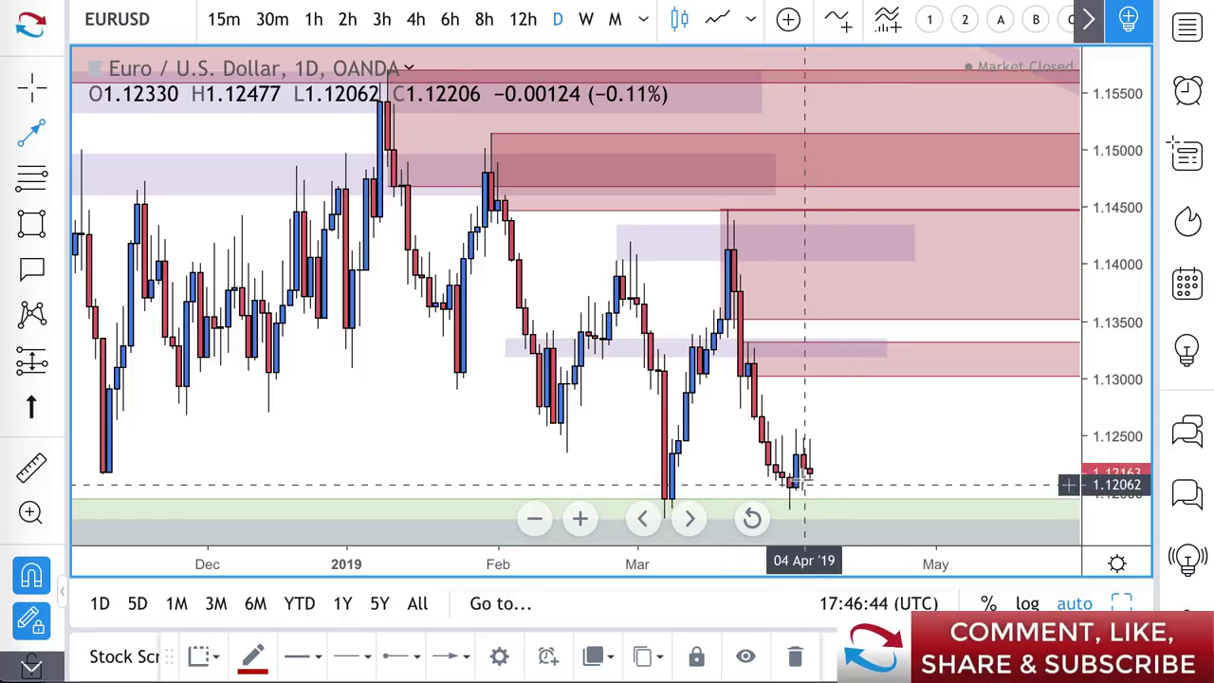
pyautogui.click(57, 132)
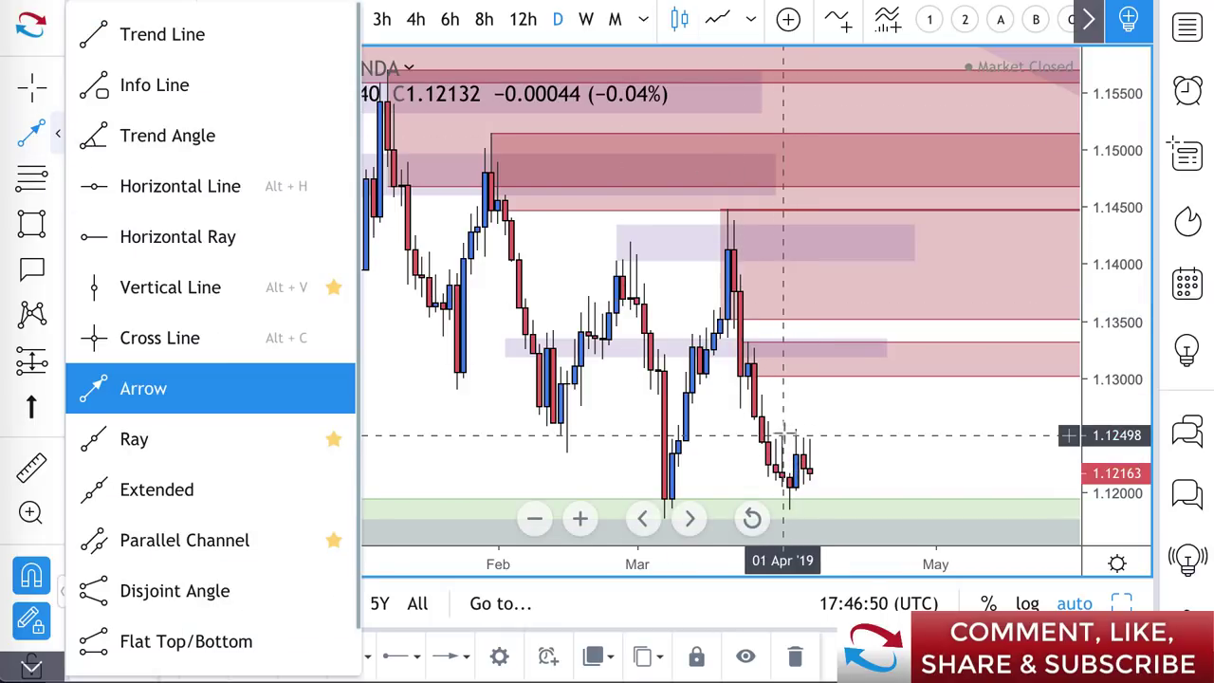
pyautogui.click(784, 436)
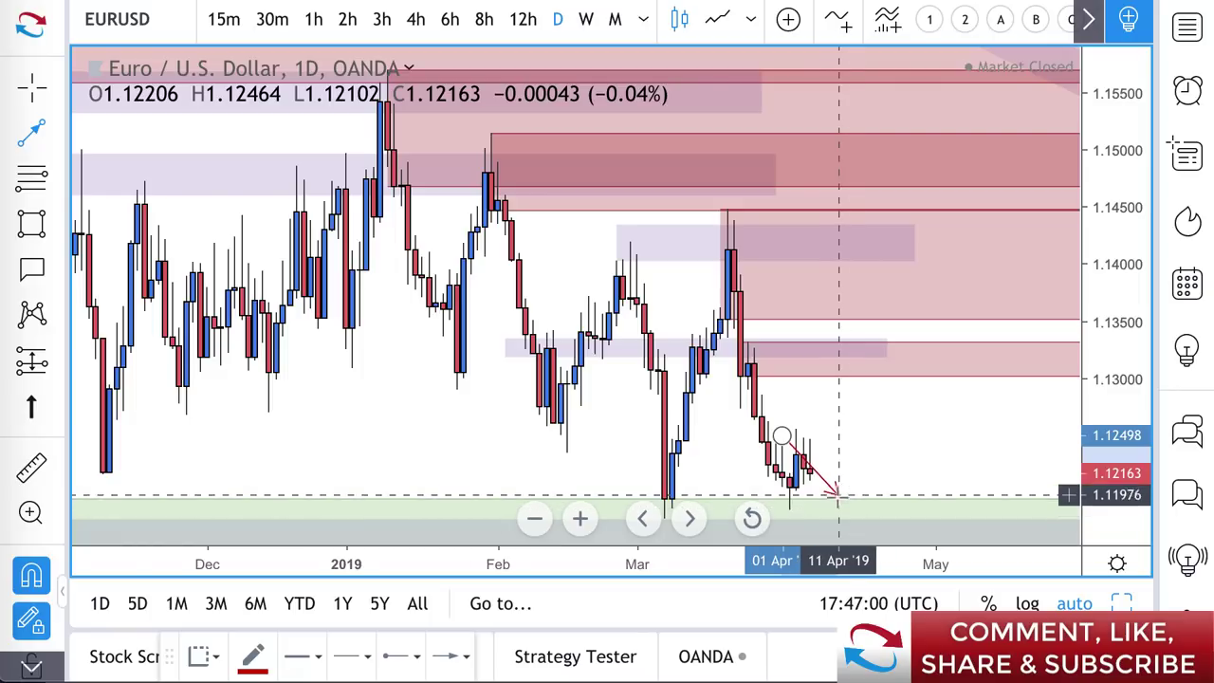
pyautogui.press('Escape')
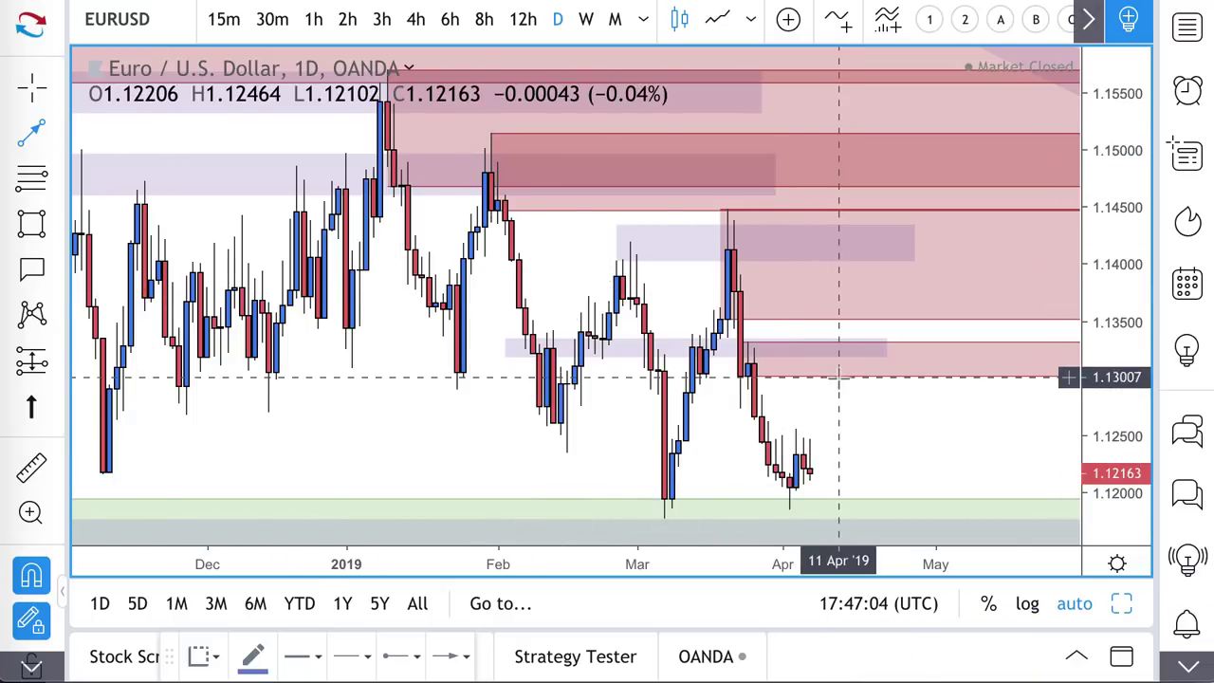
pyautogui.scroll(-5, 873, 379)
pyautogui.click(857, 480)
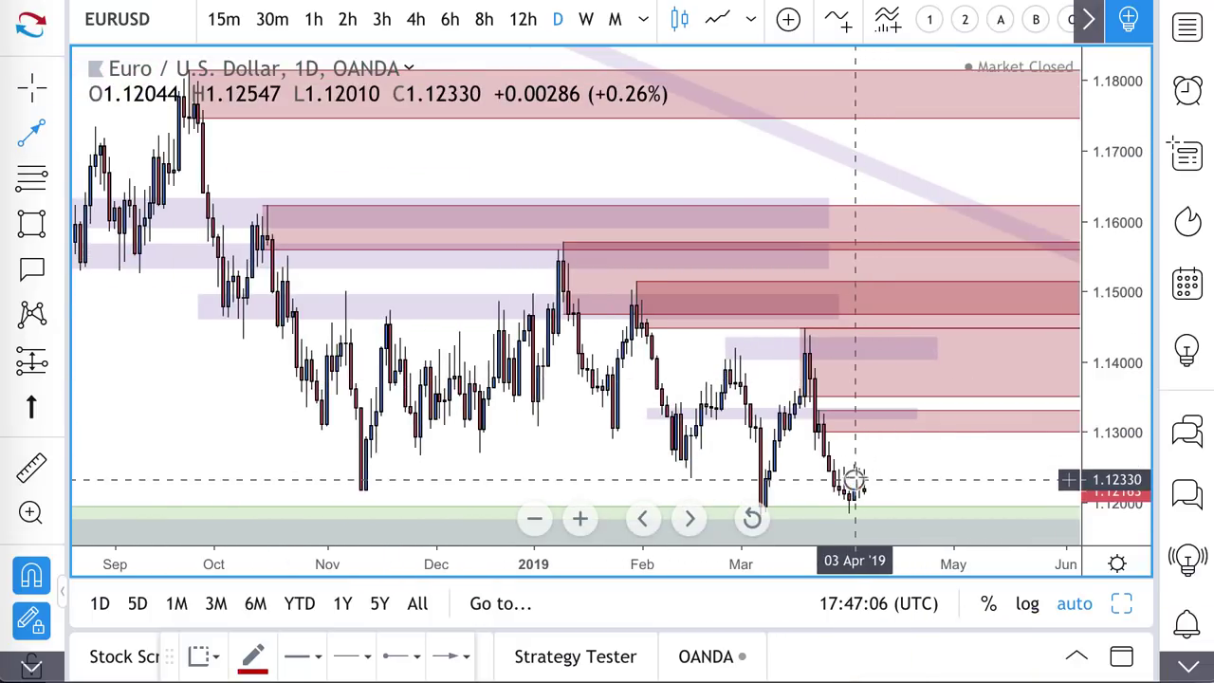
pyautogui.click(892, 414)
pyautogui.doubleClick(934, 493)
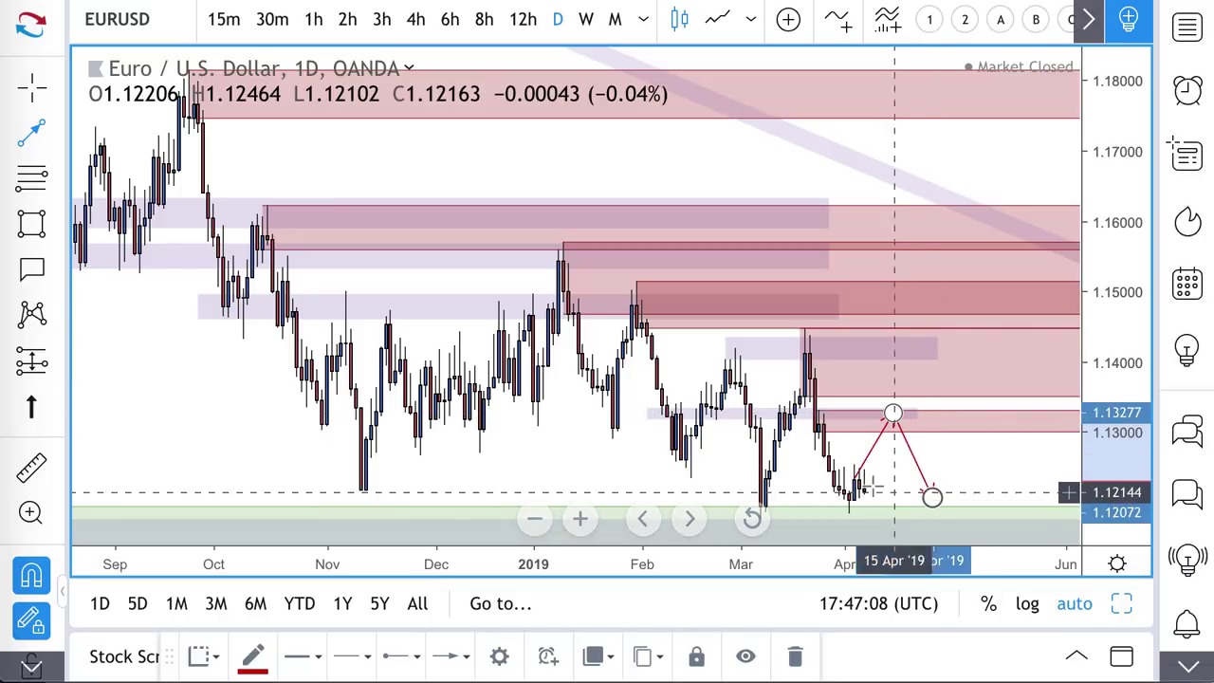
# Draw a second EURUSD path dipping toward the demand zone, then rebounding
pyautogui.scroll(-3, 901, 488)
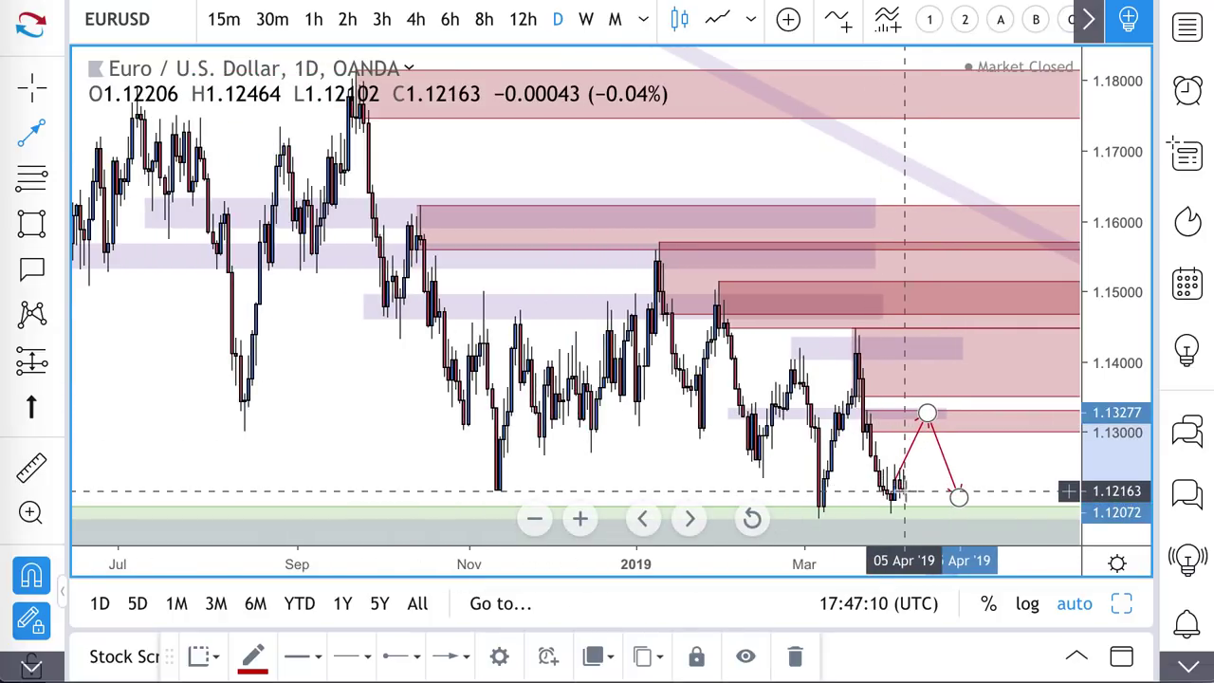
pyautogui.click(902, 491)
pyautogui.click(924, 540)
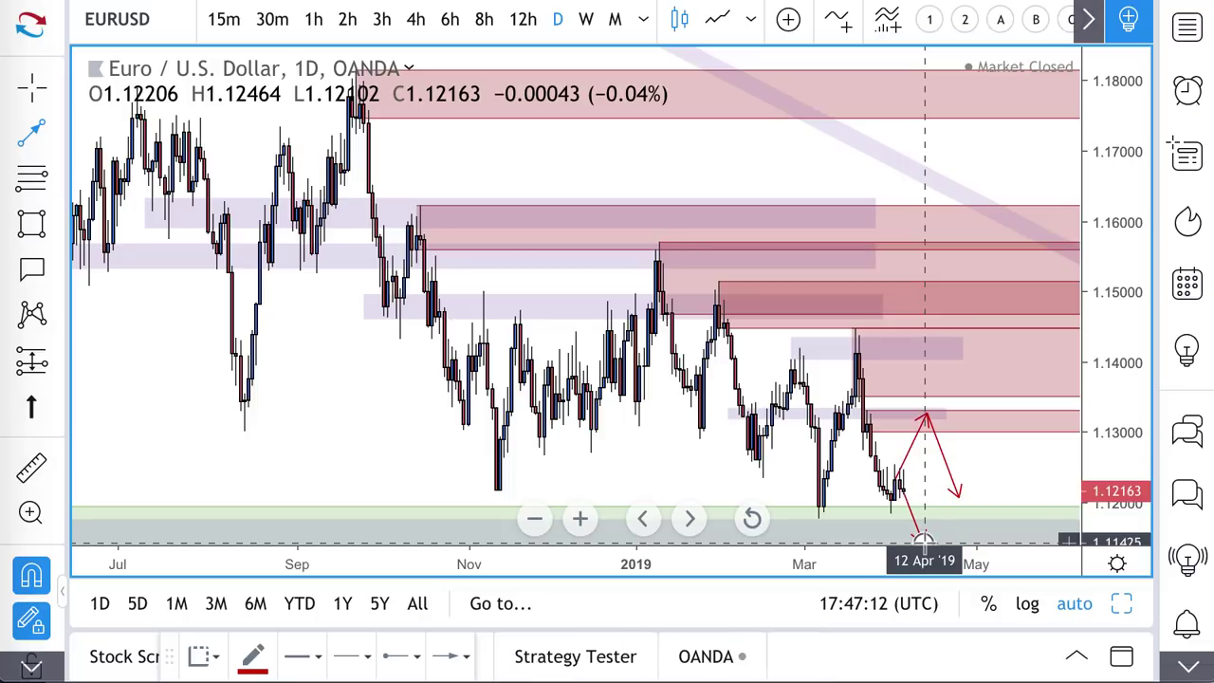
pyautogui.click(946, 484)
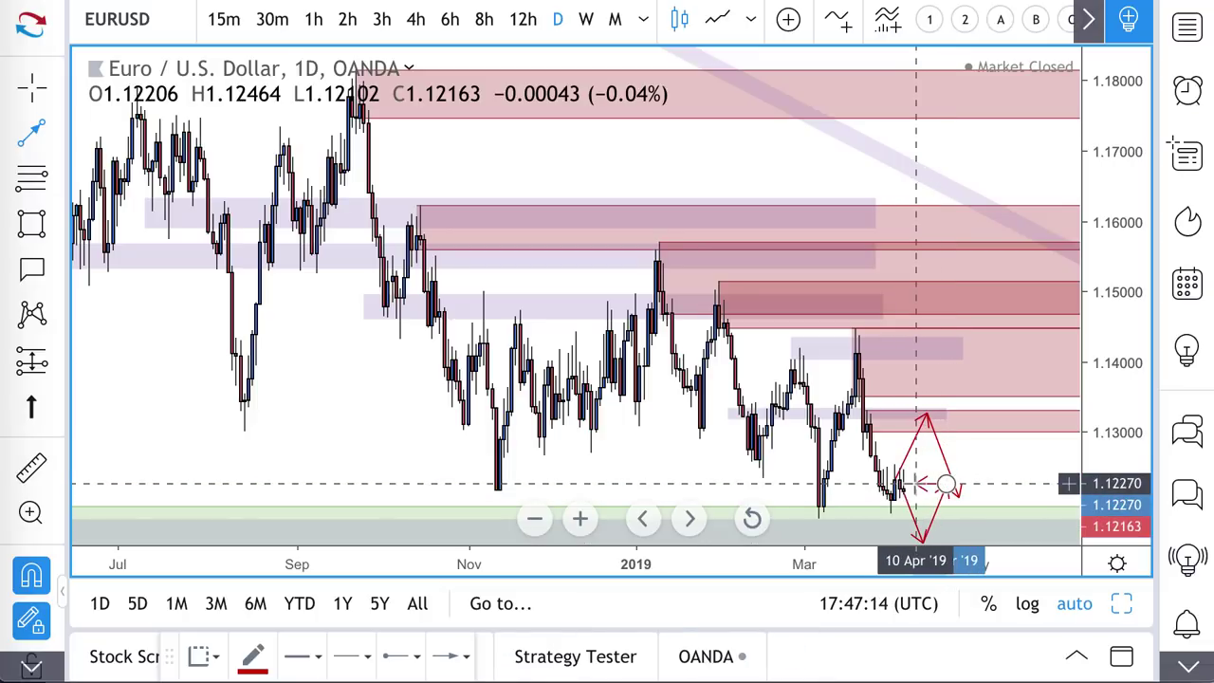
pyautogui.doubleClick(910, 485)
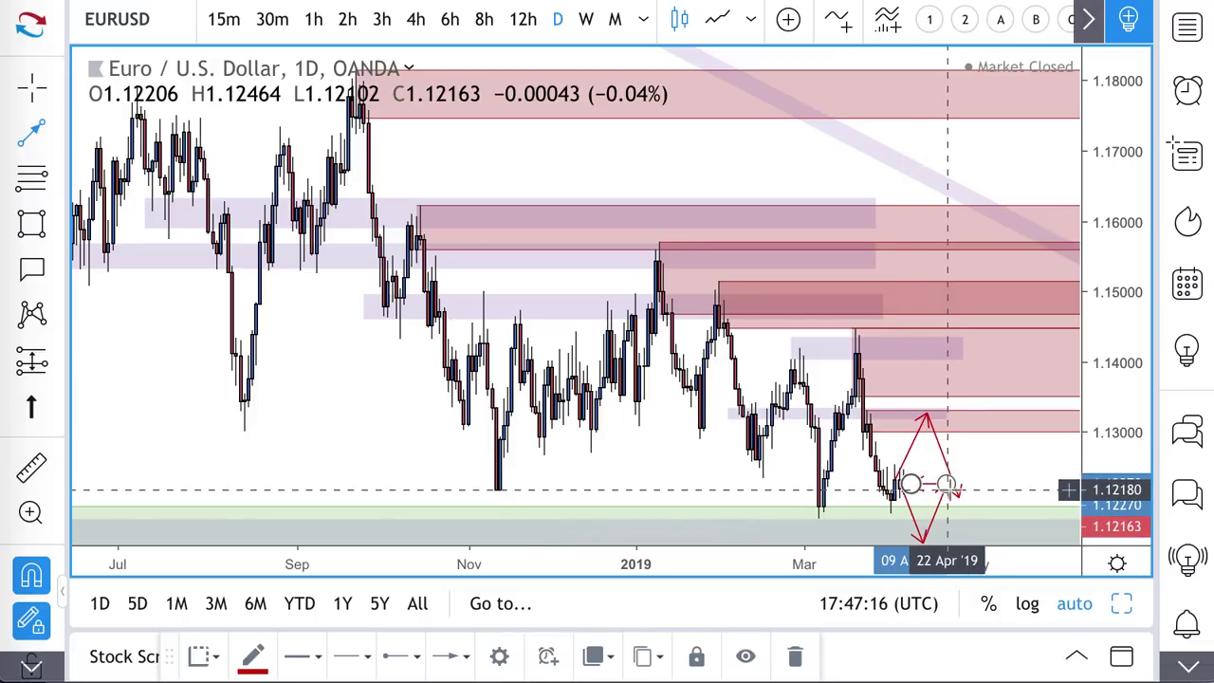
pyautogui.scroll(5, 919, 457)
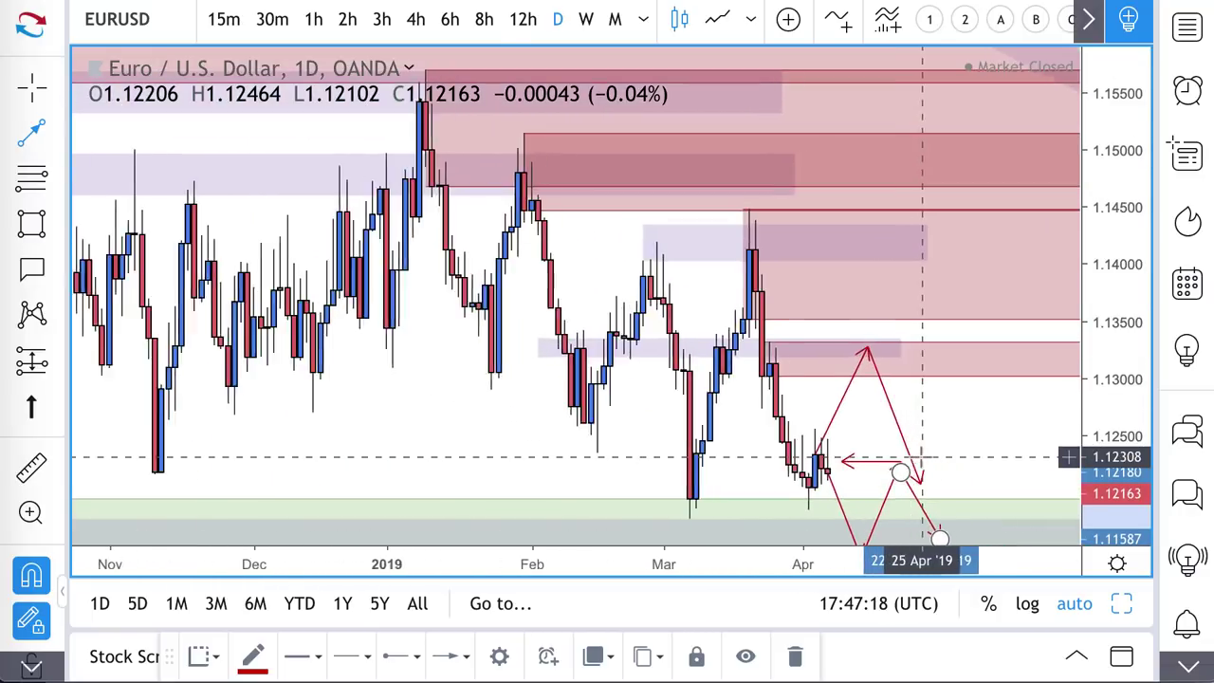
pyautogui.scroll(-3, 892, 392)
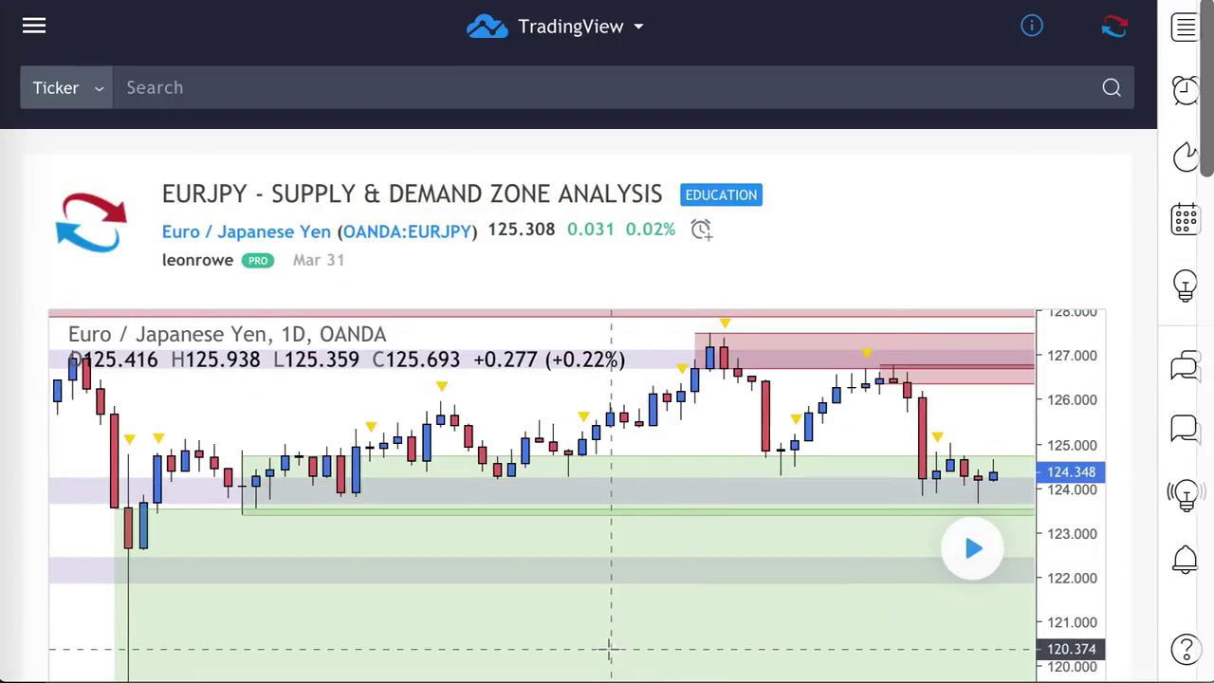
# Zoom into the EURJPY idea's chart and load its newer candles
pyautogui.scroll(-2, 603, 595)
pyautogui.click(547, 535)
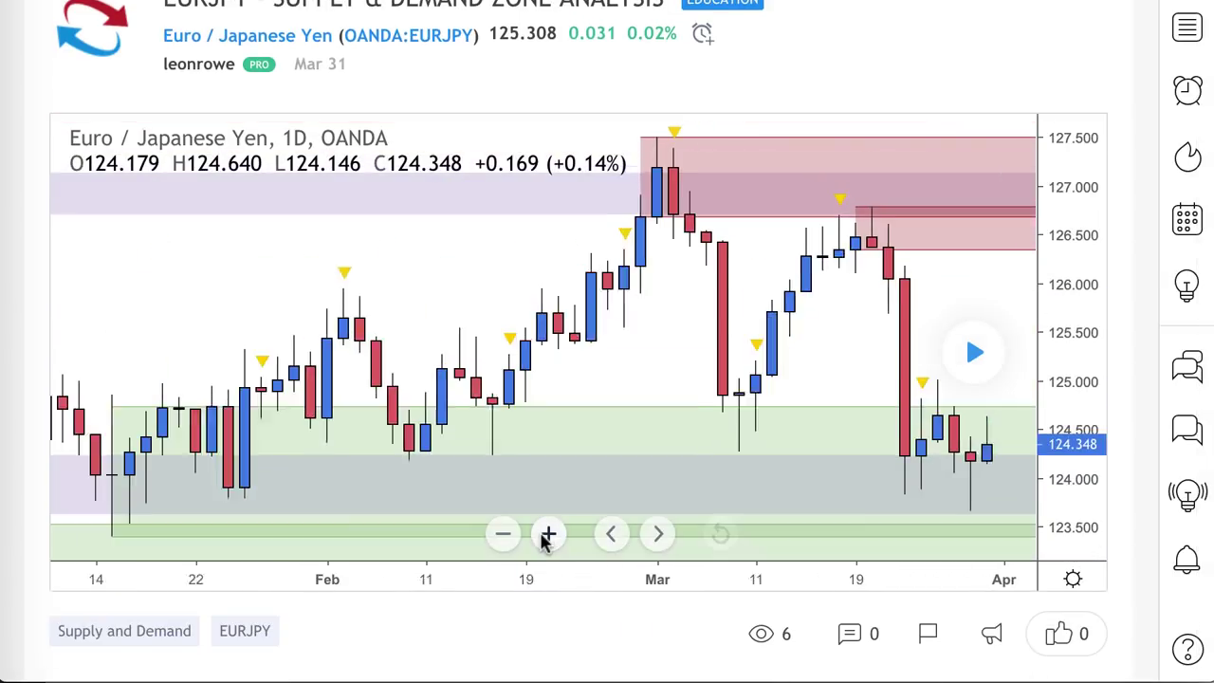
pyautogui.click(977, 374)
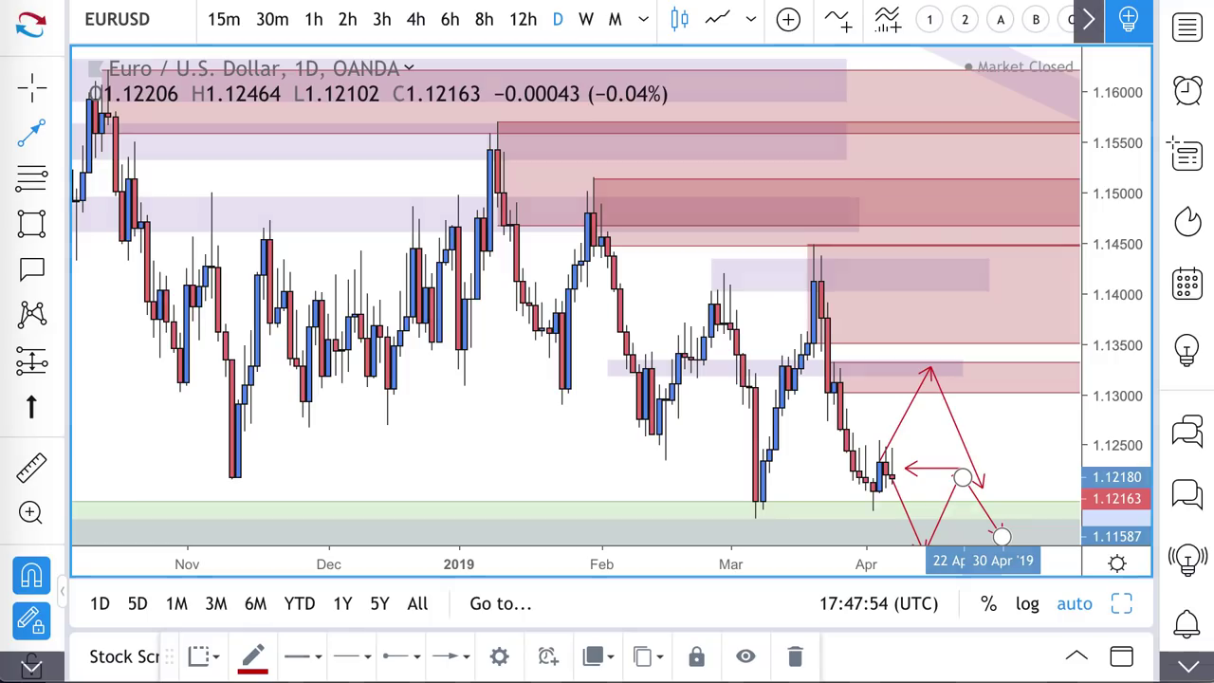
# Draw an EURJPY path dipping to about 122.34, then rebounding toward 124.7
pyautogui.scroll(5, 603, 171)
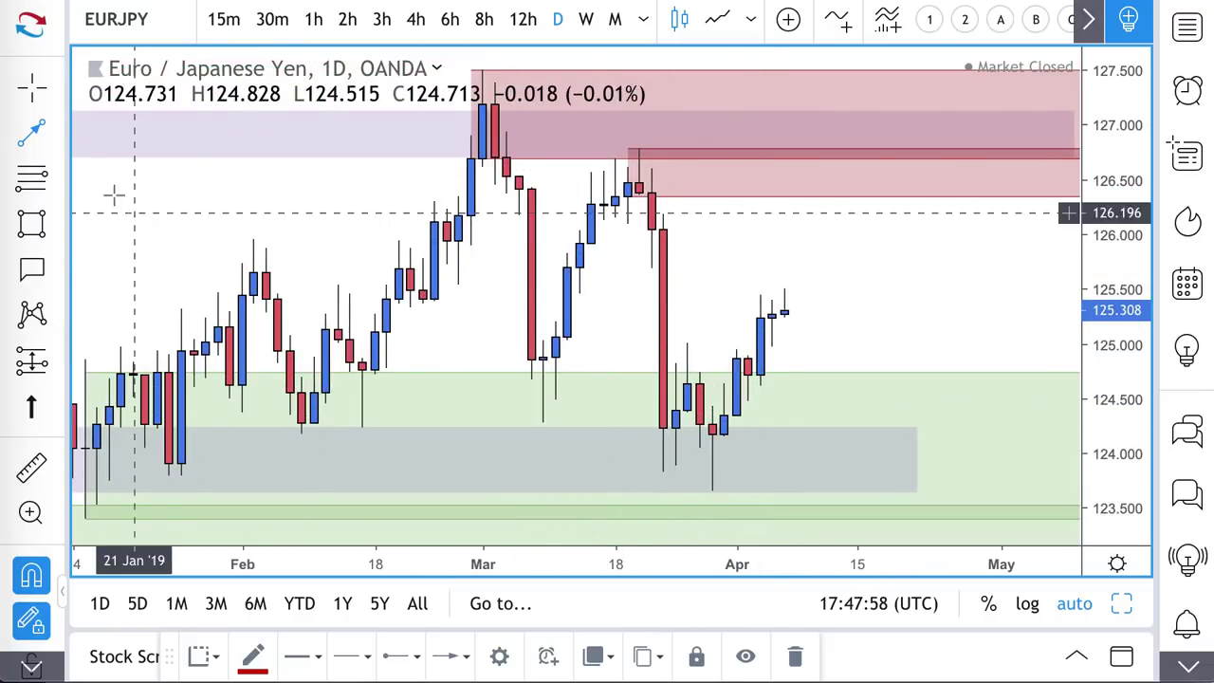
pyautogui.click(32, 132)
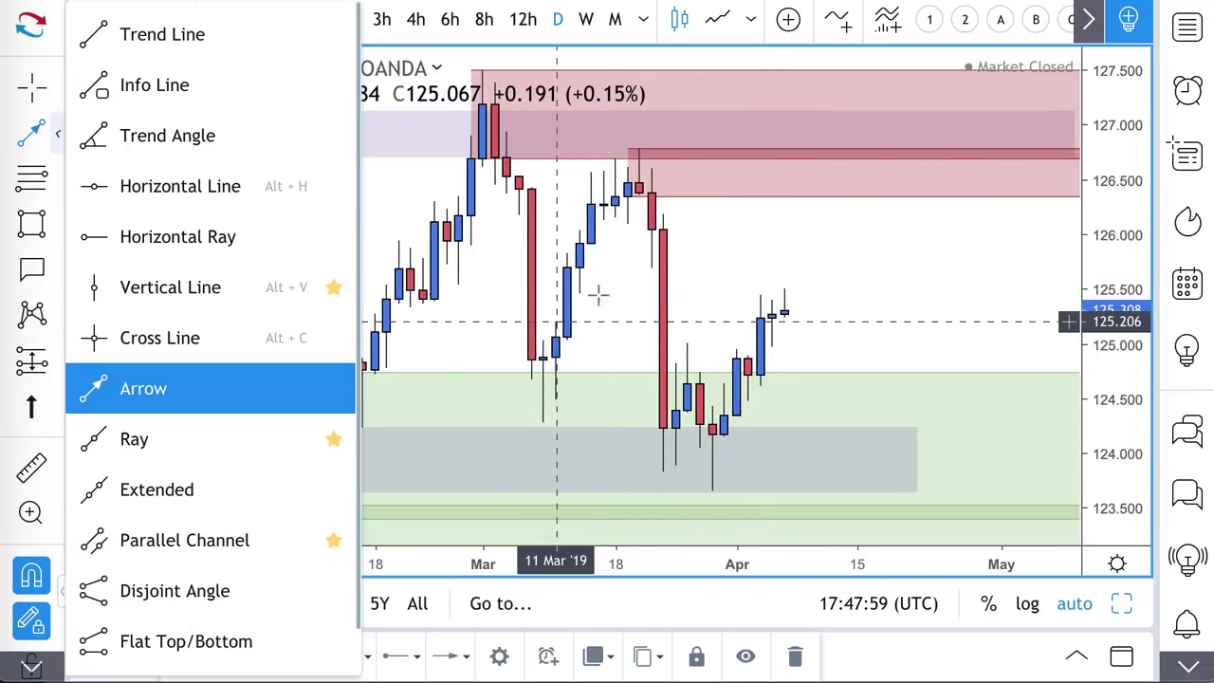
pyautogui.click(785, 310)
pyautogui.scroll(-3, 834, 313)
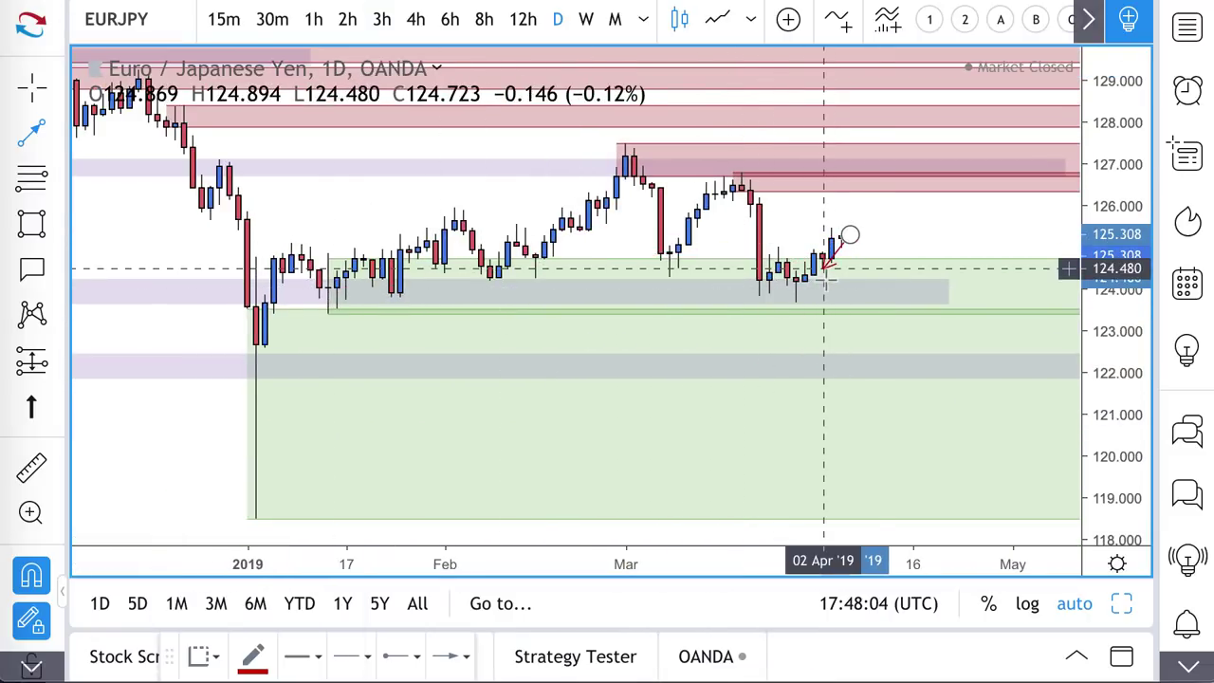
pyautogui.click(886, 357)
pyautogui.doubleClick(938, 260)
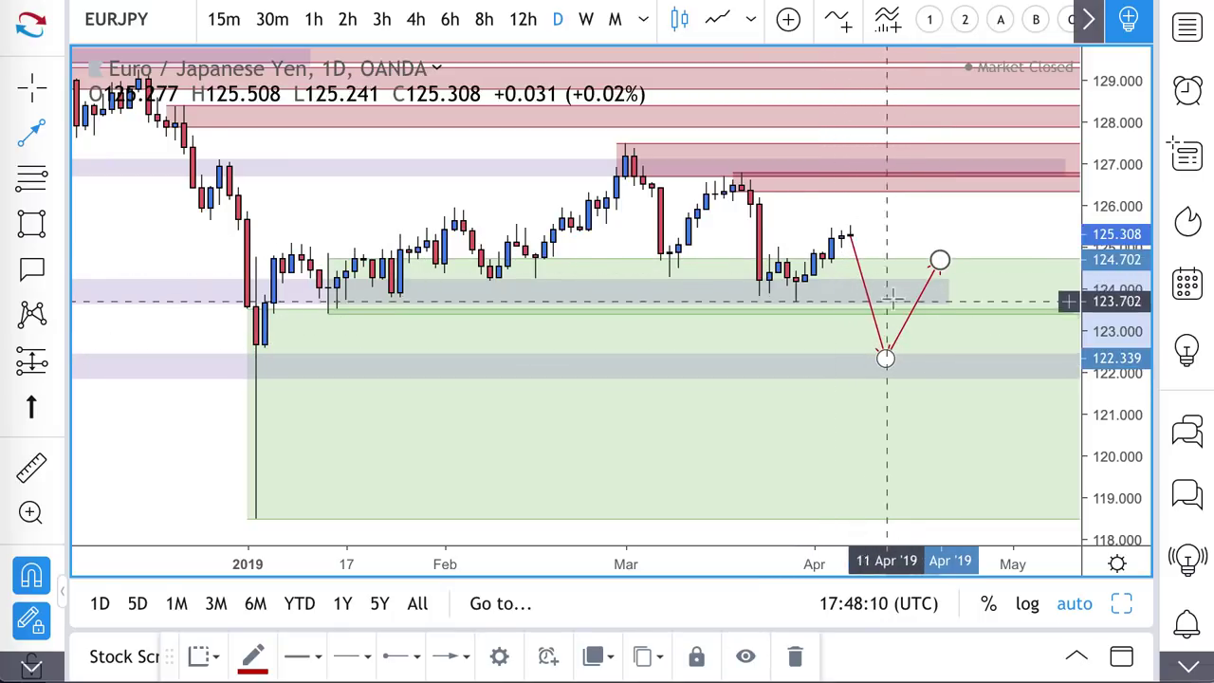
pyautogui.scroll(5, 867, 283)
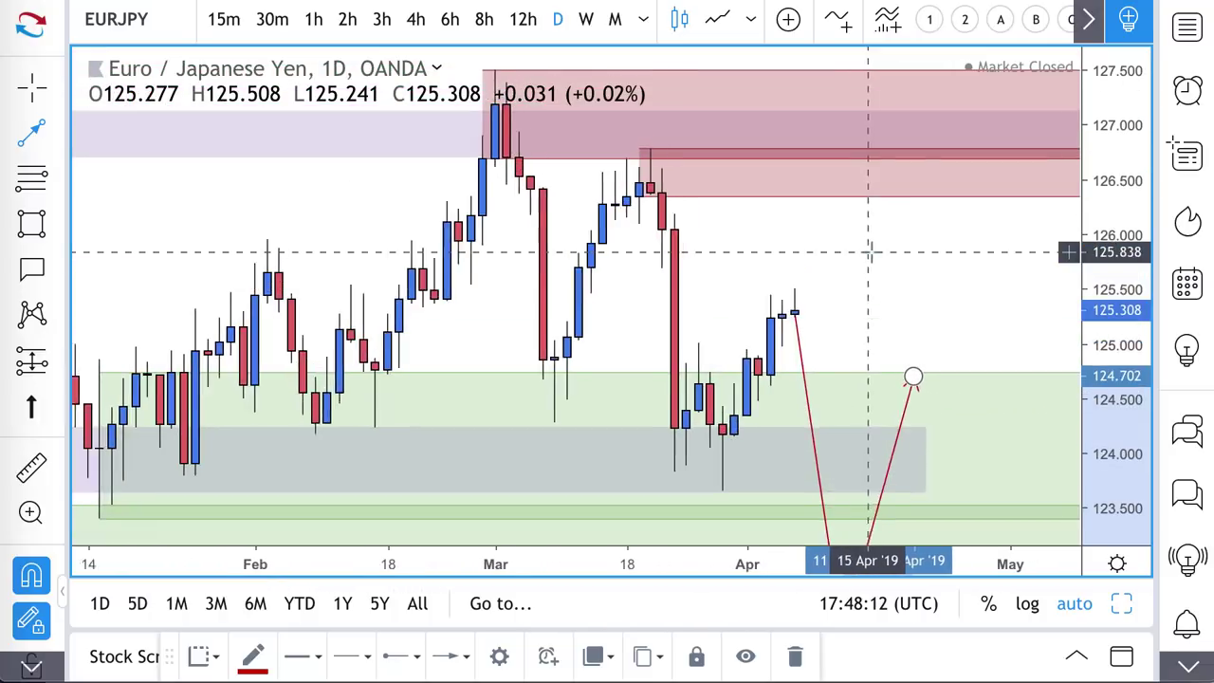
# Draw a second EURJPY path rising to 126.52 in supply, then falling to about 125.5
pyautogui.click(792, 310)
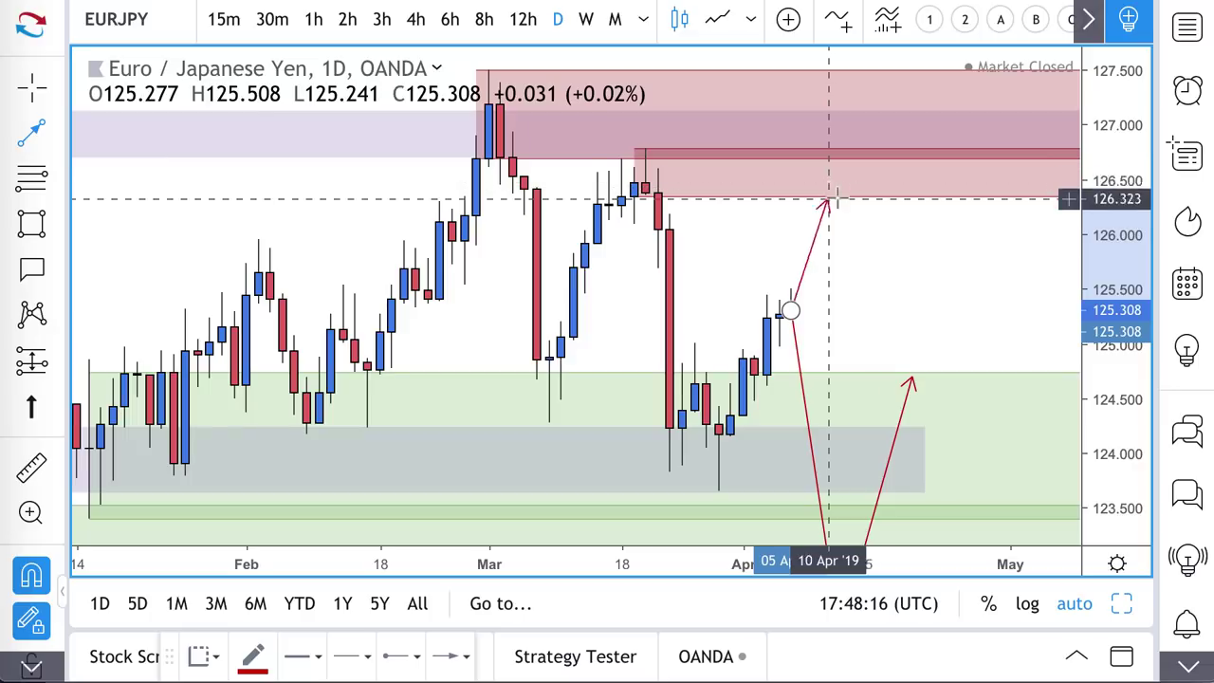
pyautogui.click(838, 177)
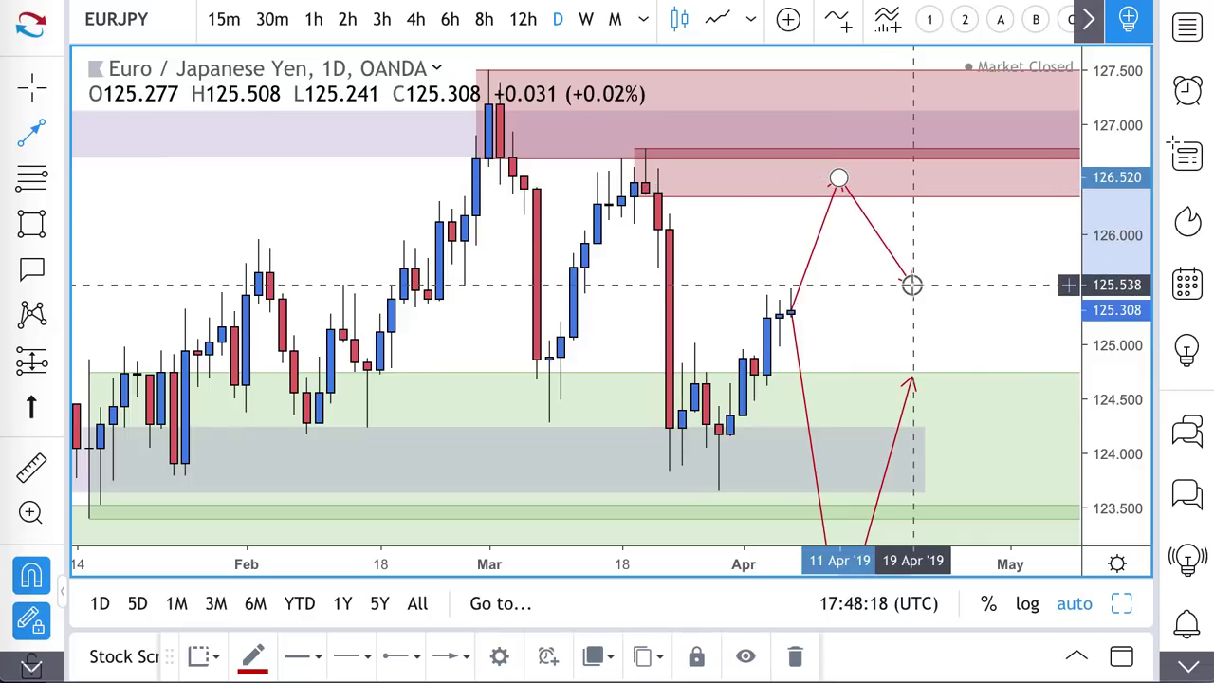
pyautogui.doubleClick(911, 285)
pyautogui.scroll(-2, 867, 336)
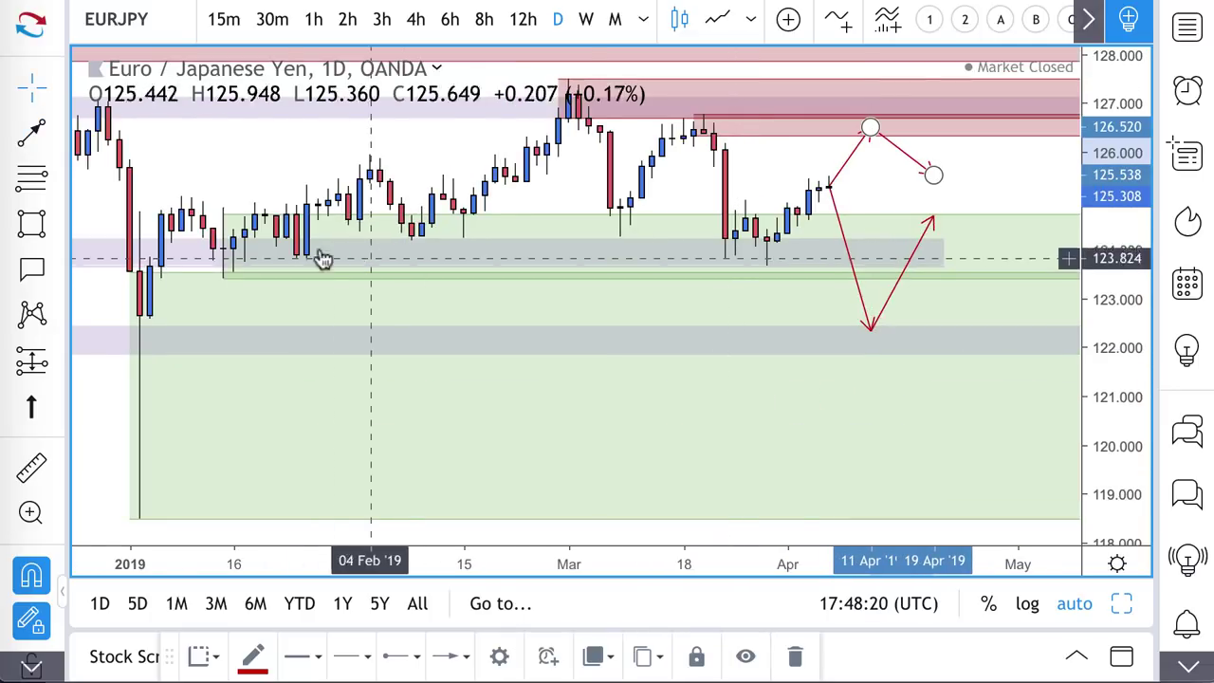
pyautogui.click(223, 277)
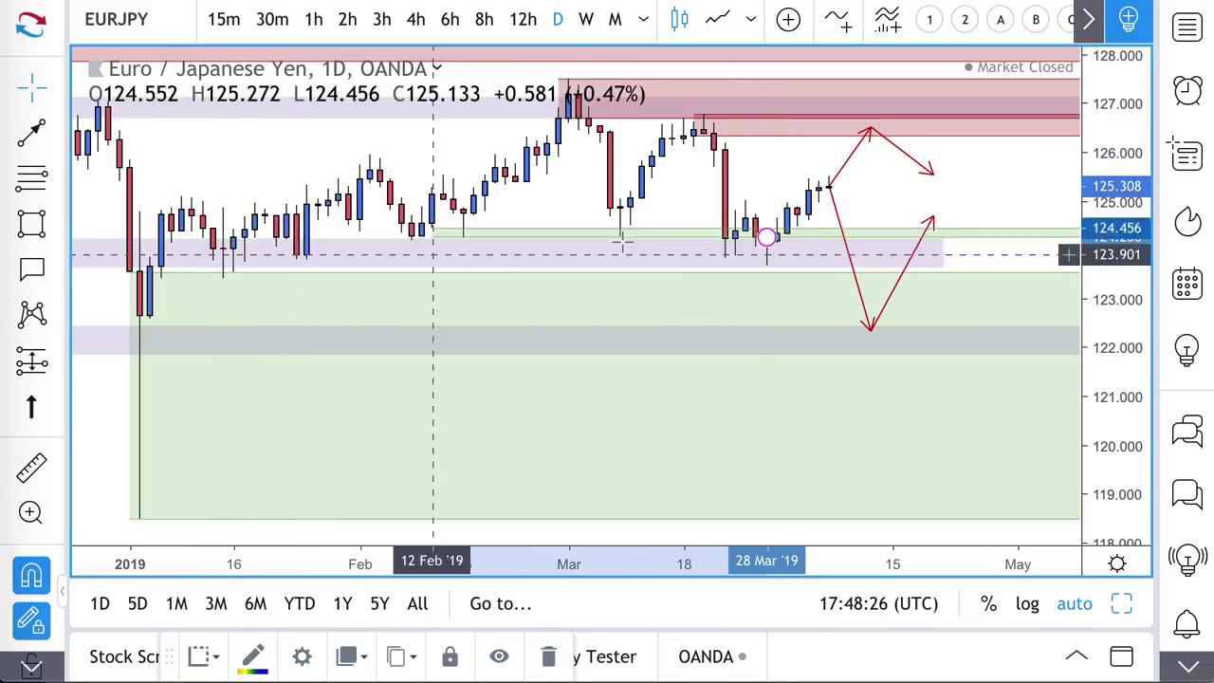
# Resize the earlier zone to 123.658–124.266 and add a Demand Zone rectangle at 124.869–124.480
pyautogui.moveTo(621, 243); pyautogui.dragTo(679, 245)
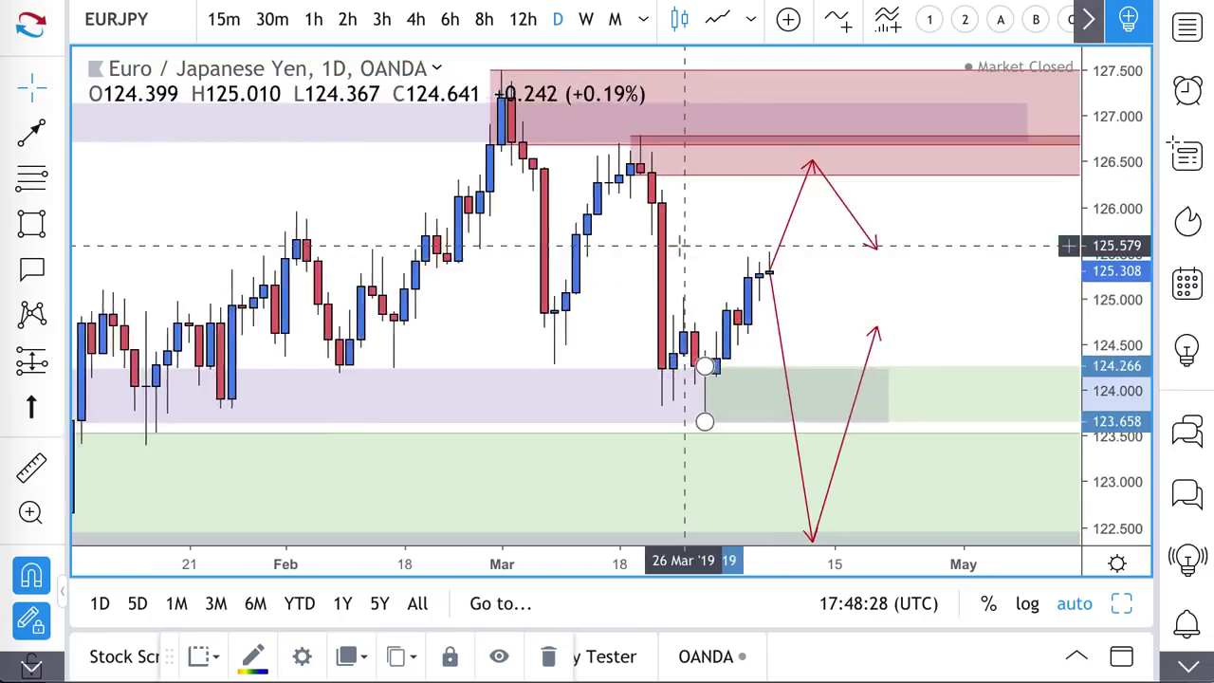
pyautogui.scroll(1, 680, 245)
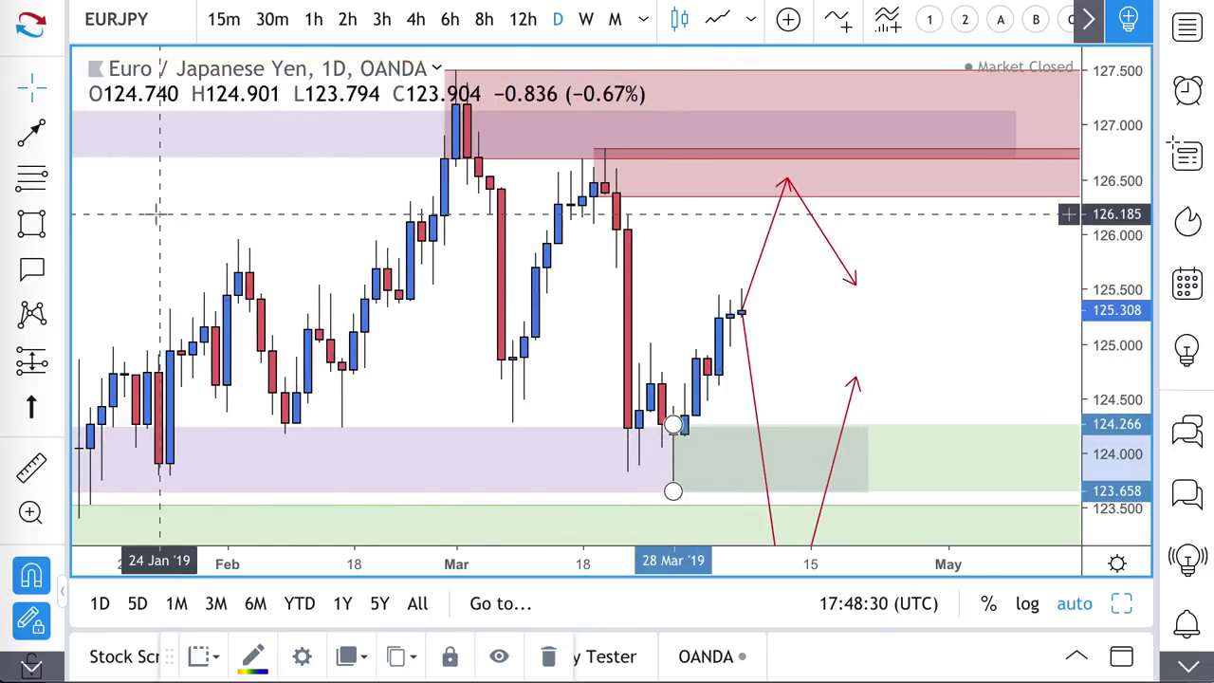
pyautogui.click(43, 183)
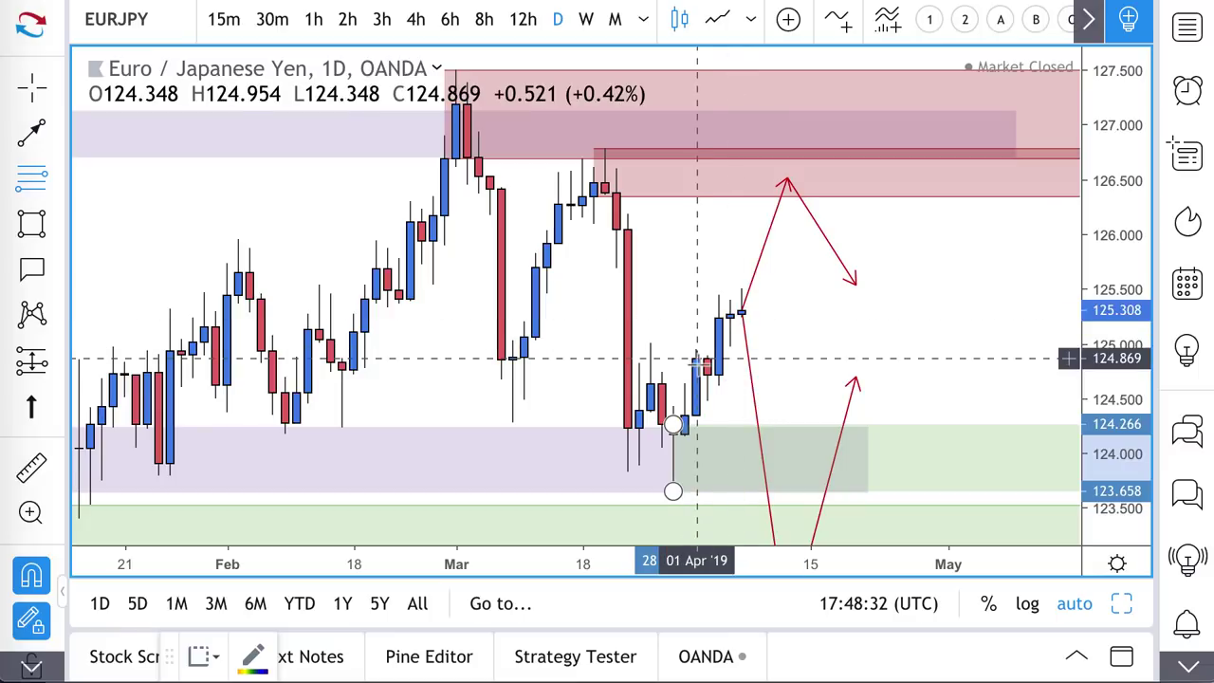
pyautogui.moveTo(697, 358); pyautogui.dragTo(709, 401)
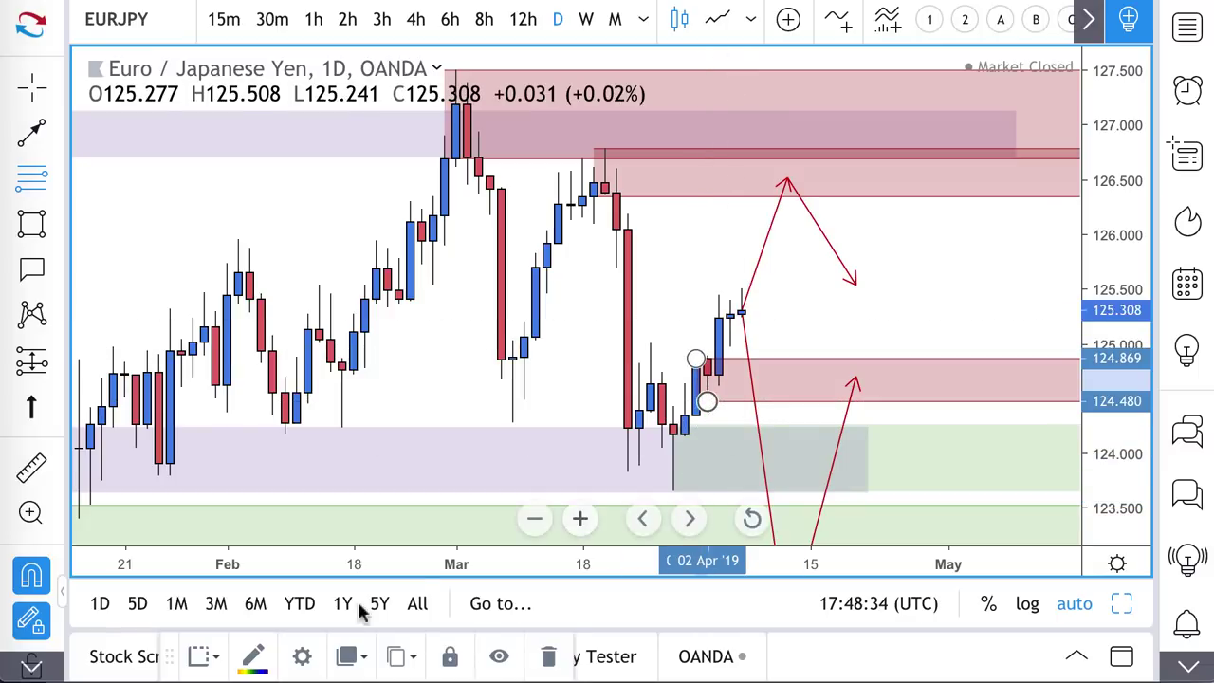
pyautogui.click(210, 661)
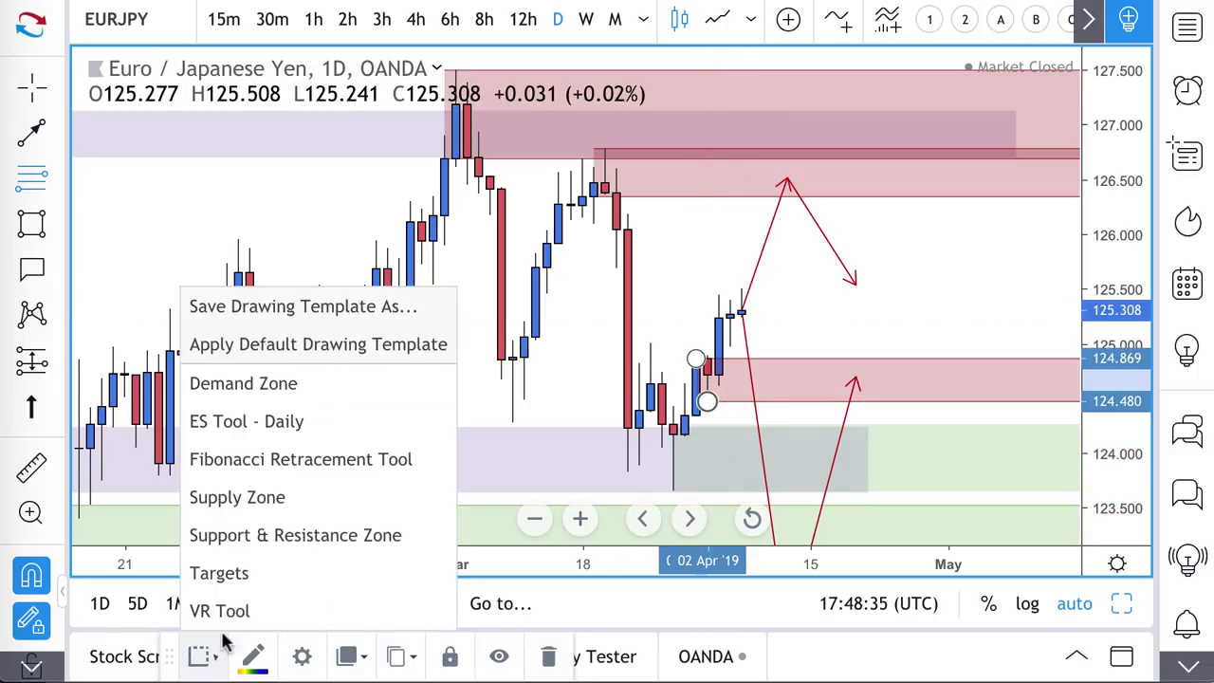
pyautogui.click(298, 385)
# Draw a projected path dipping into the new demand zone from the latest candle
pyautogui.scroll(-3, 607, 304)
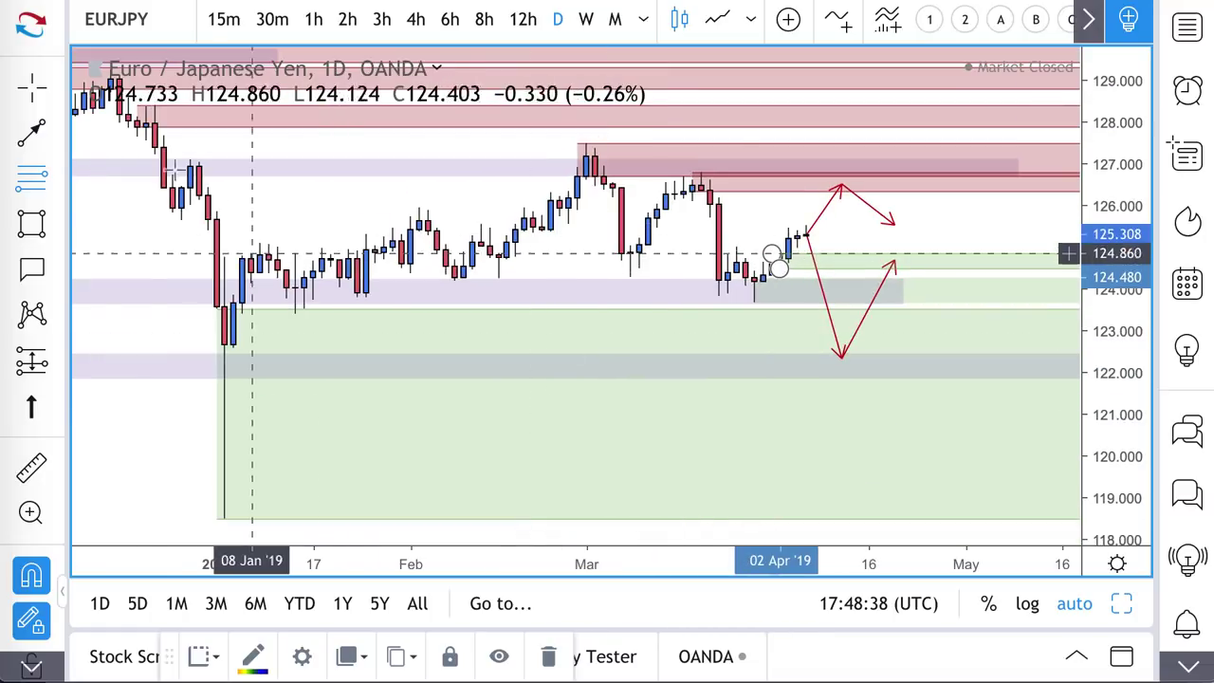
pyautogui.scroll(2, 801, 202)
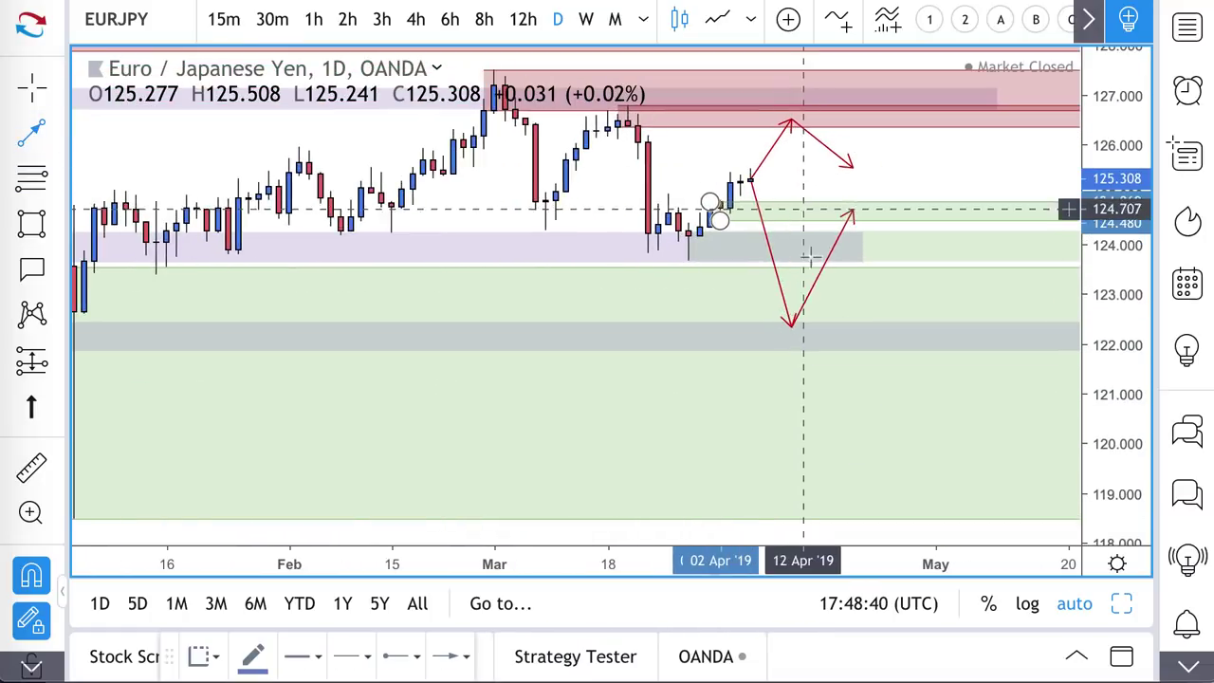
pyautogui.moveTo(752, 180)
pyautogui.mouseDown()
pyautogui.moveTo(783, 219)
pyautogui.moveTo(812, 183)
pyautogui.mouseUp()
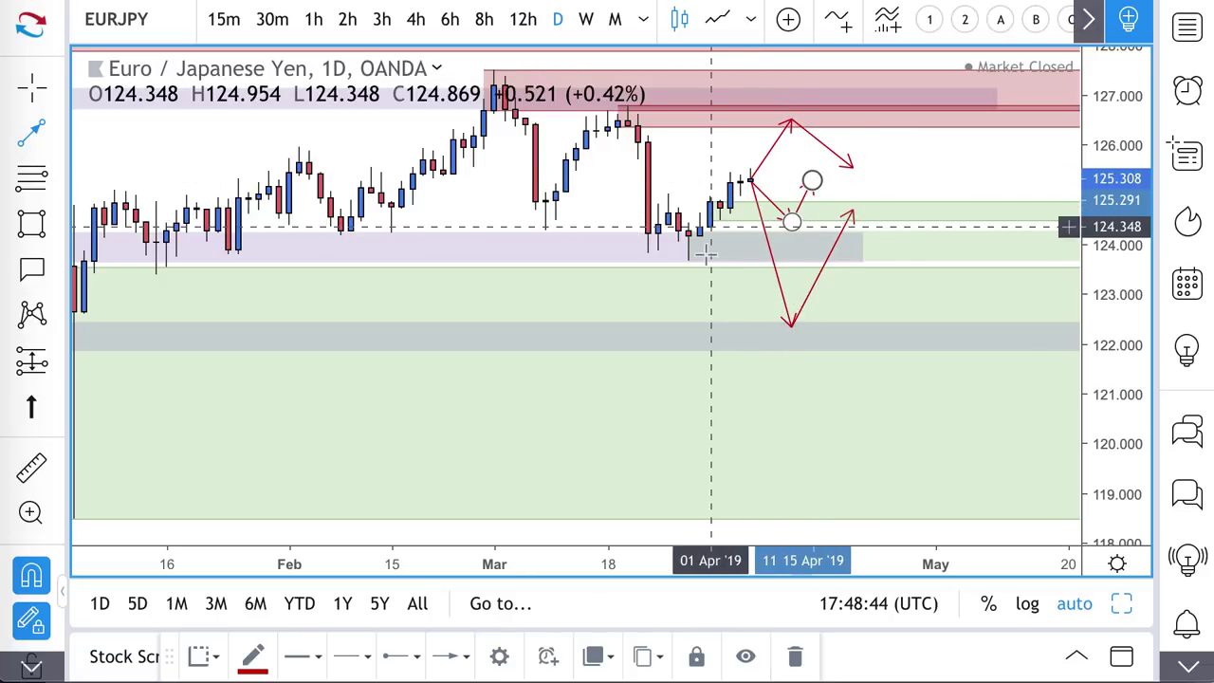
# Review EURJPY on 30-minute and 4-hour candles, then return to the daily chart
pyautogui.click(272, 20)
pyautogui.scroll(-5, 447, 244)
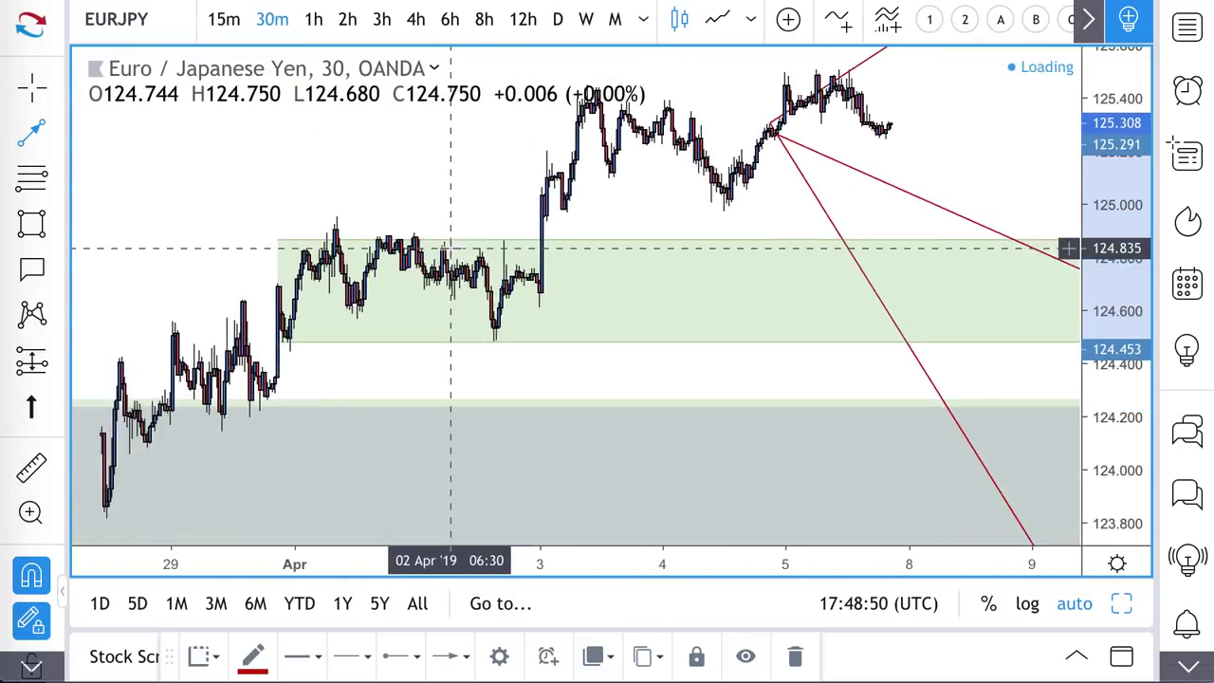
pyautogui.scroll(-1, 451, 249)
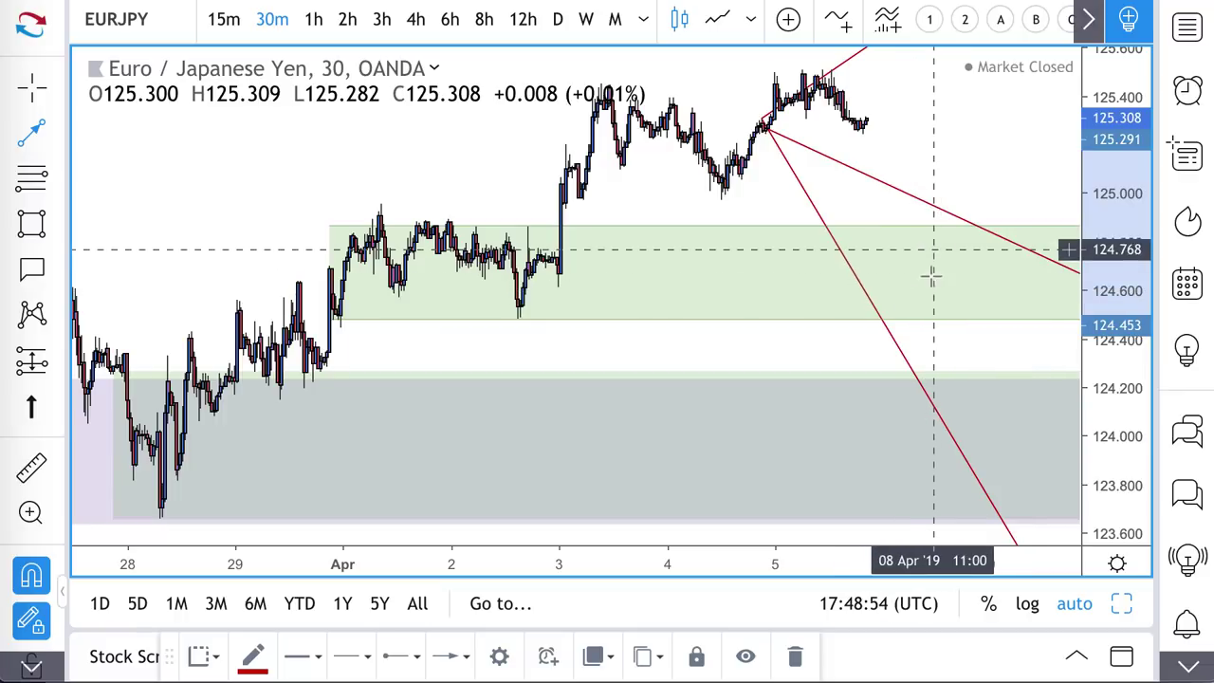
pyautogui.click(415, 20)
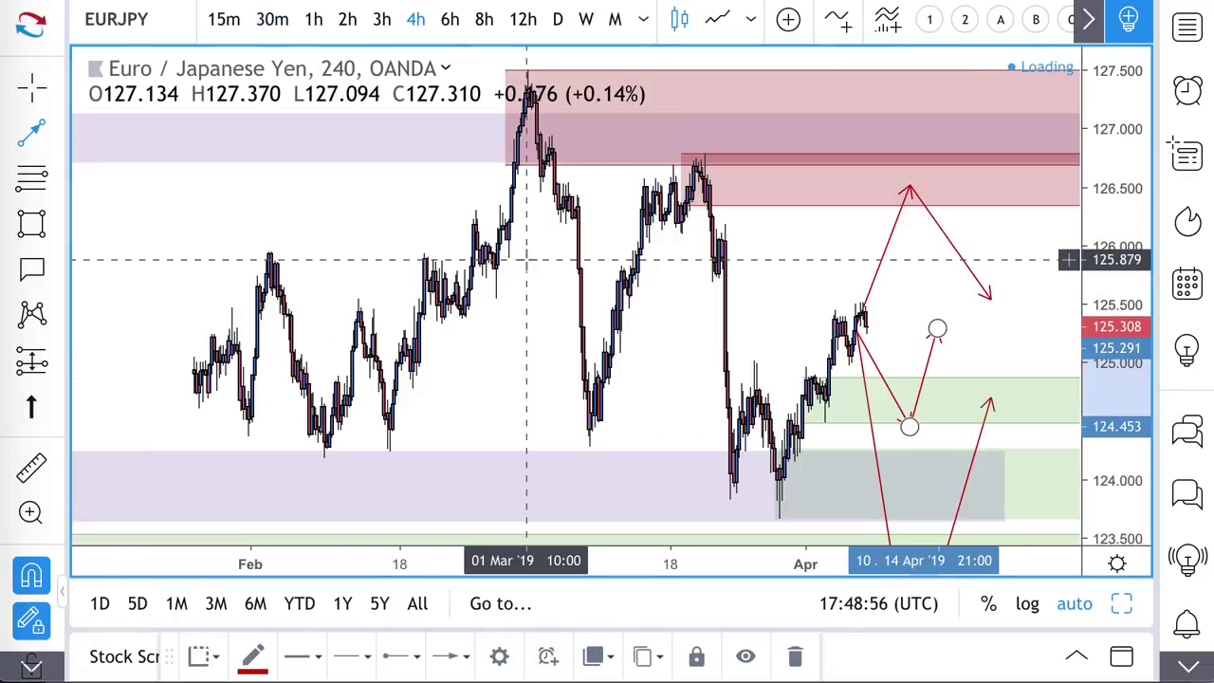
pyautogui.scroll(5, 759, 327)
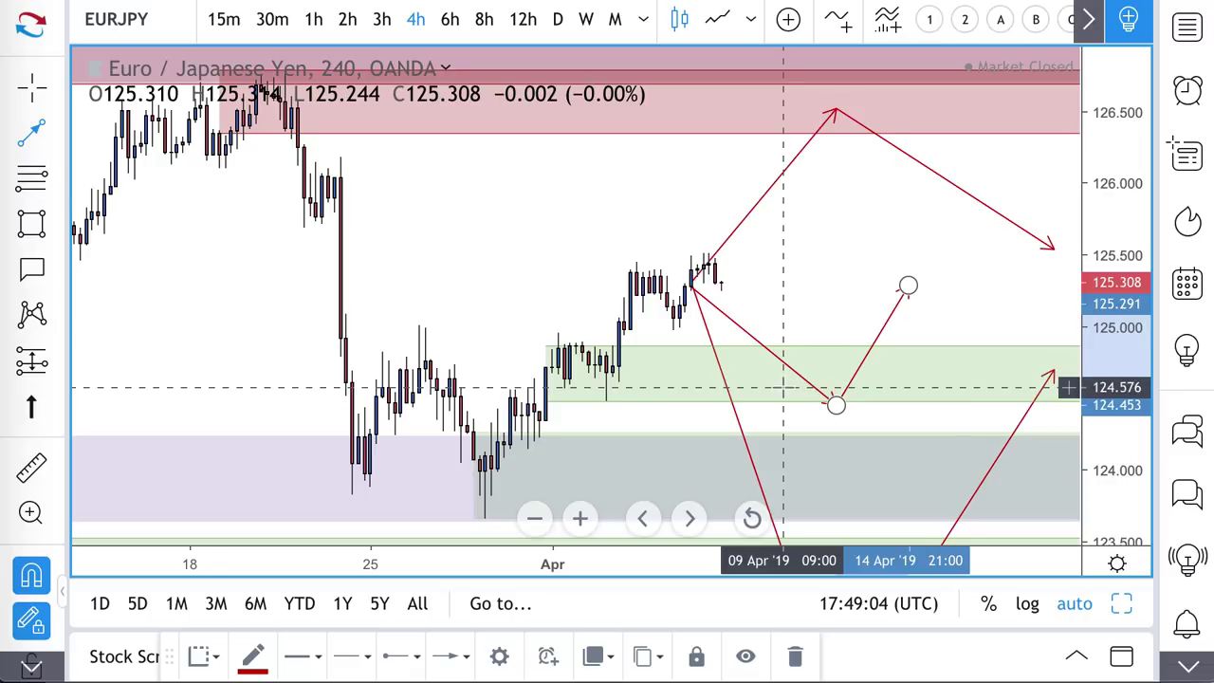
pyautogui.scroll(-5, 783, 387)
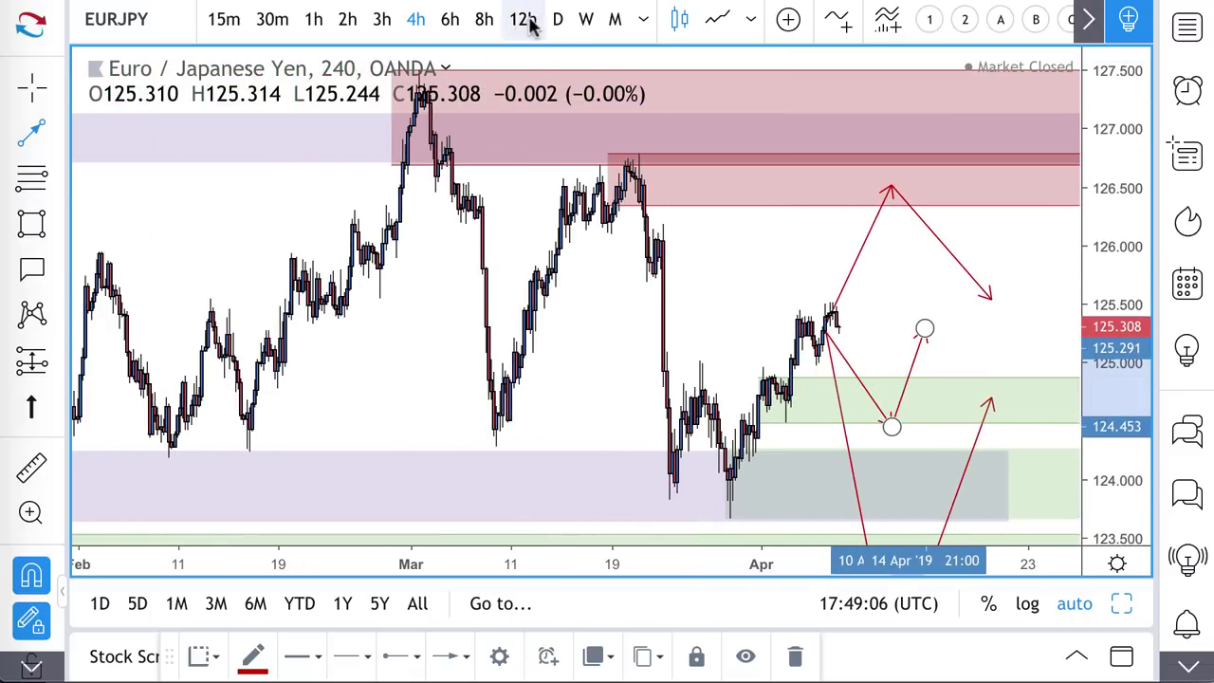
pyautogui.click(559, 19)
pyautogui.scroll(5, 699, 246)
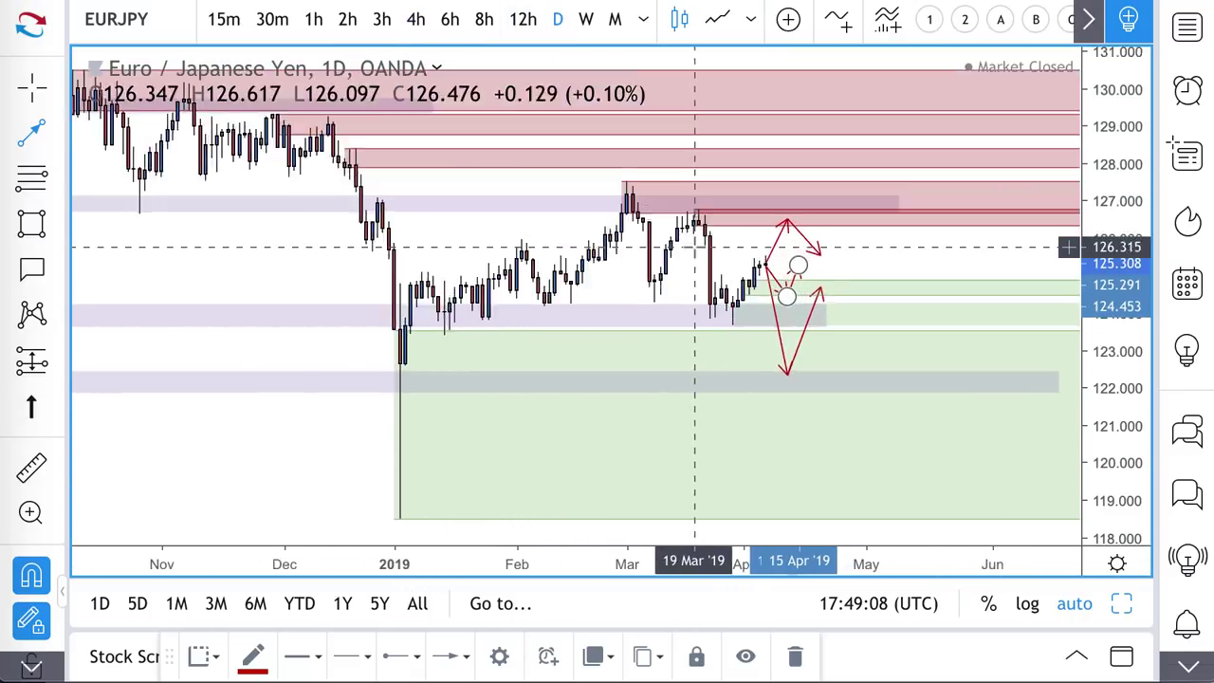
pyautogui.scroll(3, 677, 171)
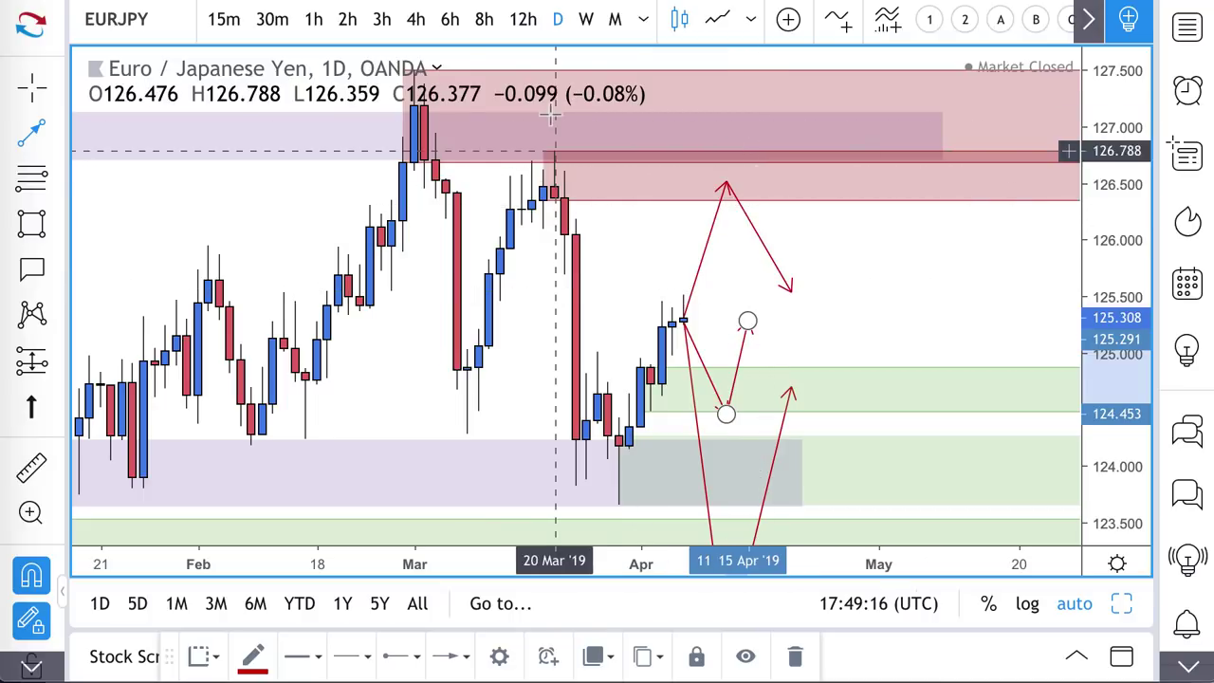
# Draw an arrow from the supply zone near 127.07 down to about 125.96
pyautogui.click(780, 120)
pyautogui.click(856, 245)
pyautogui.scroll(-3, 626, 384)
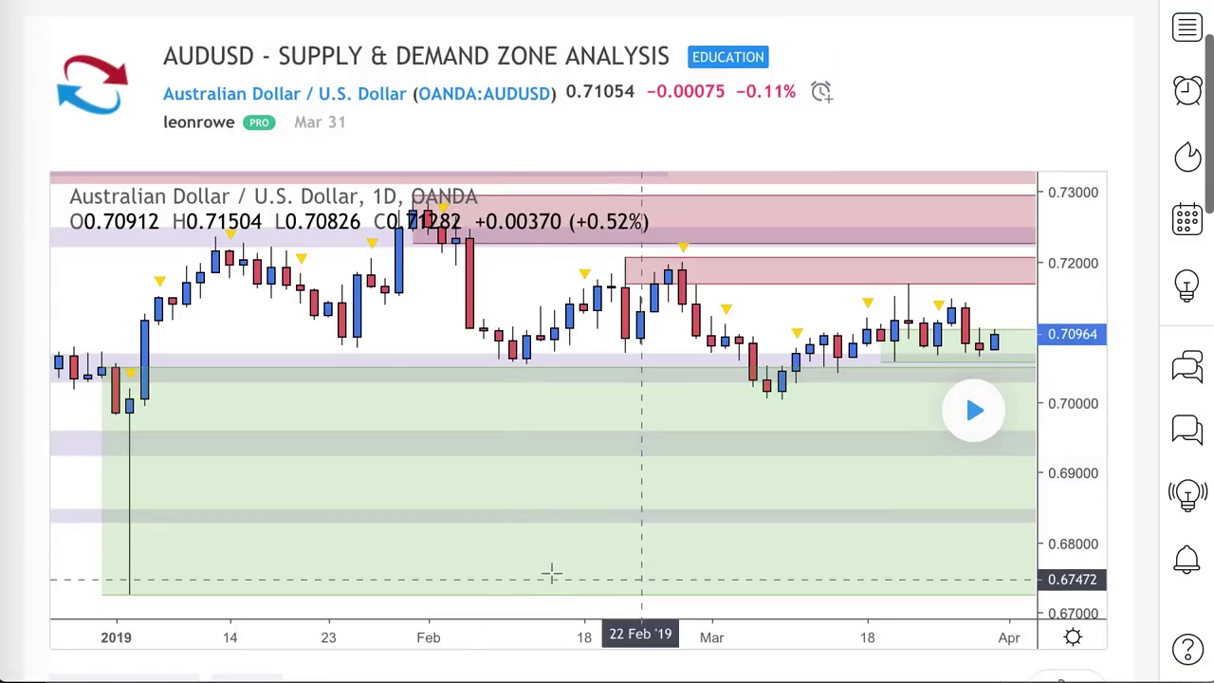
# Zoom in on the published AUDUSD idea and replay it to reveal later candles
pyautogui.moveTo(447, 601)
pyautogui.click(548, 591)
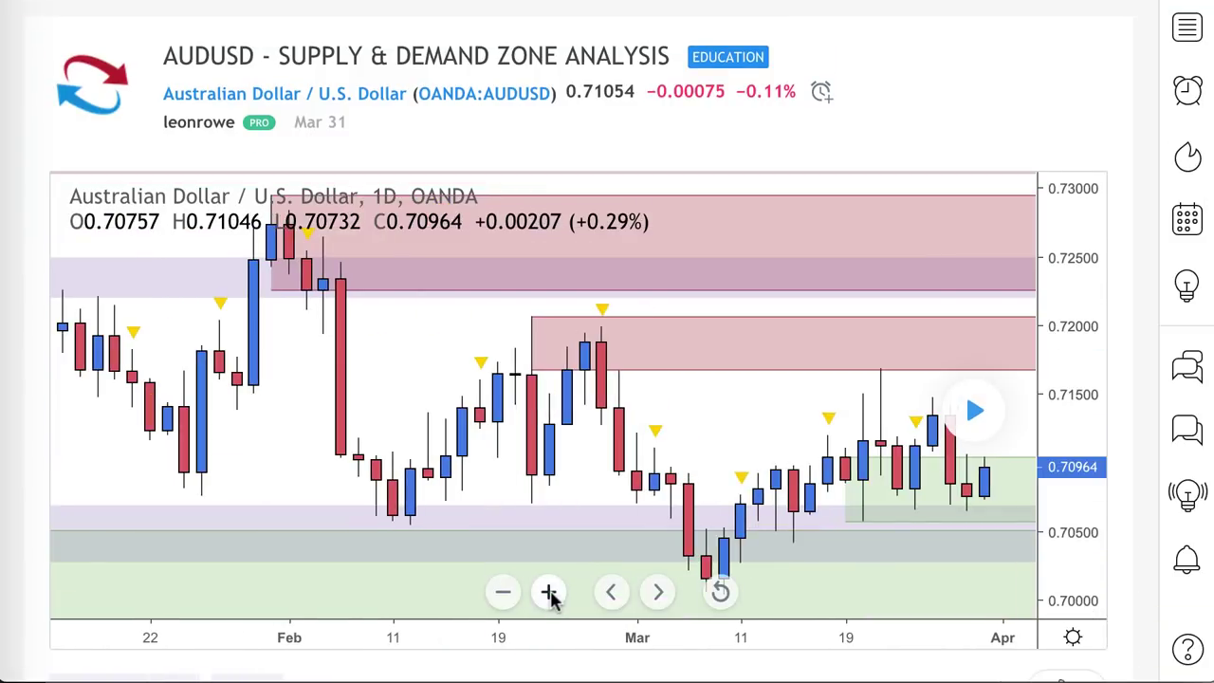
pyautogui.click(977, 410)
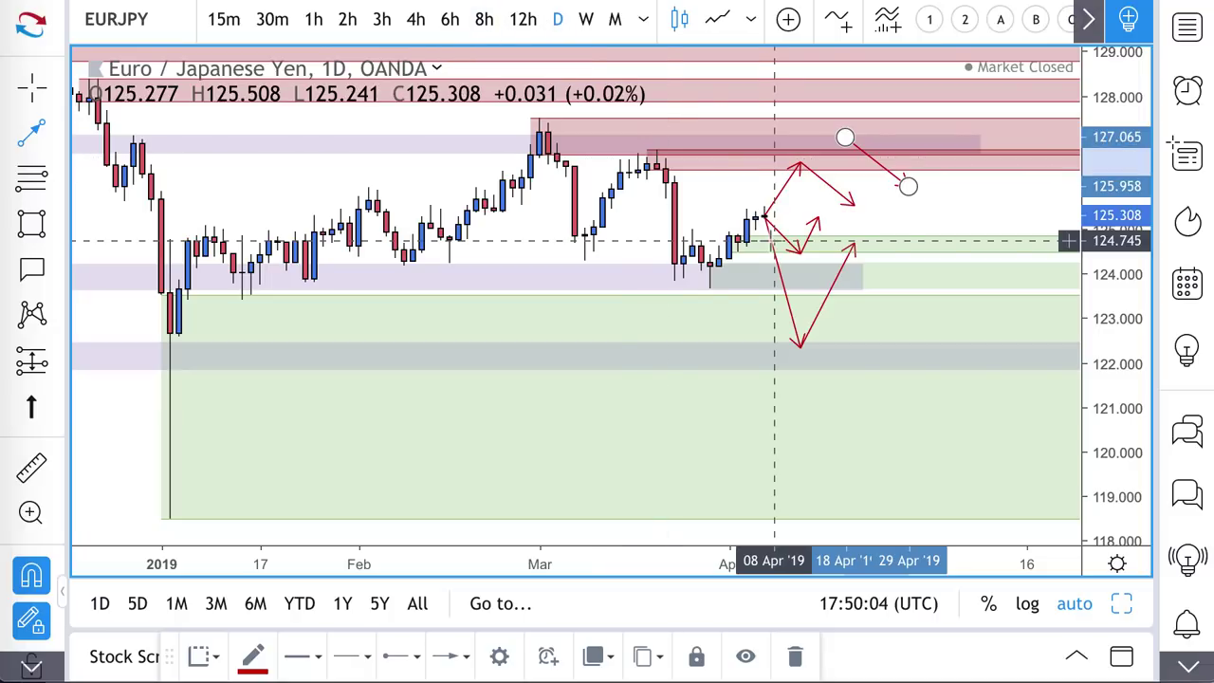
# Change the symbol to AUDUSD and adjust the horizontal zoom around recent candles
pyautogui.press('Down')
pyautogui.scroll(3, 862, 306)
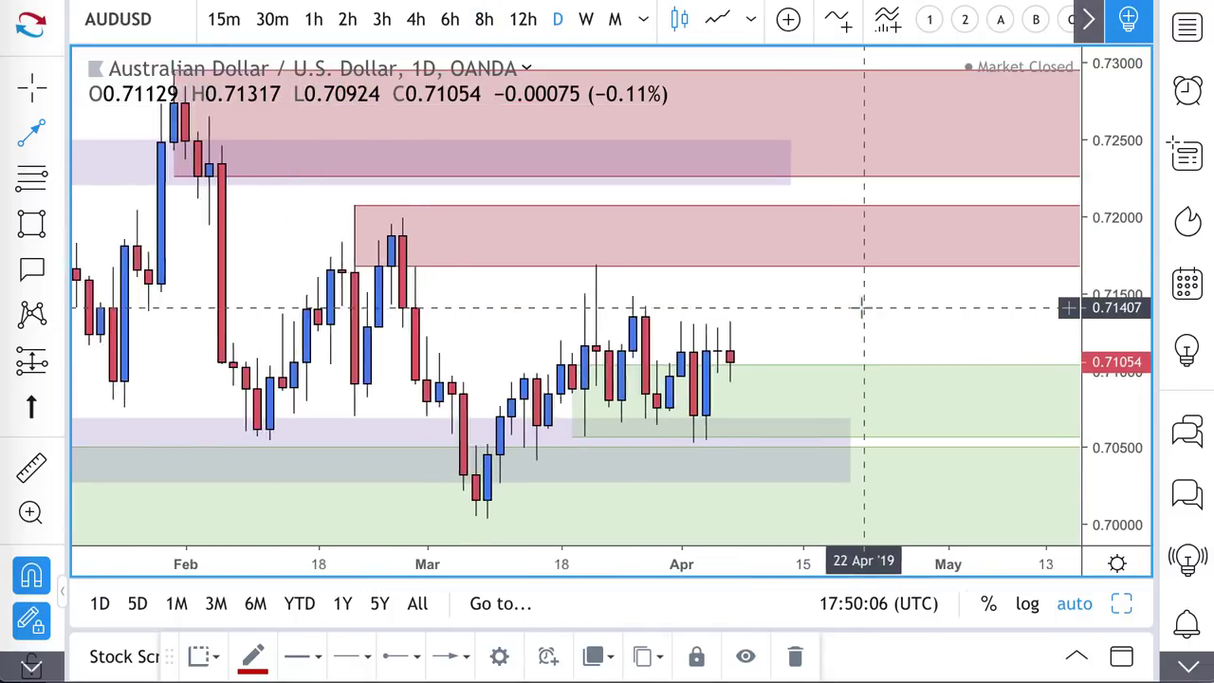
pyautogui.scroll(2, 834, 313)
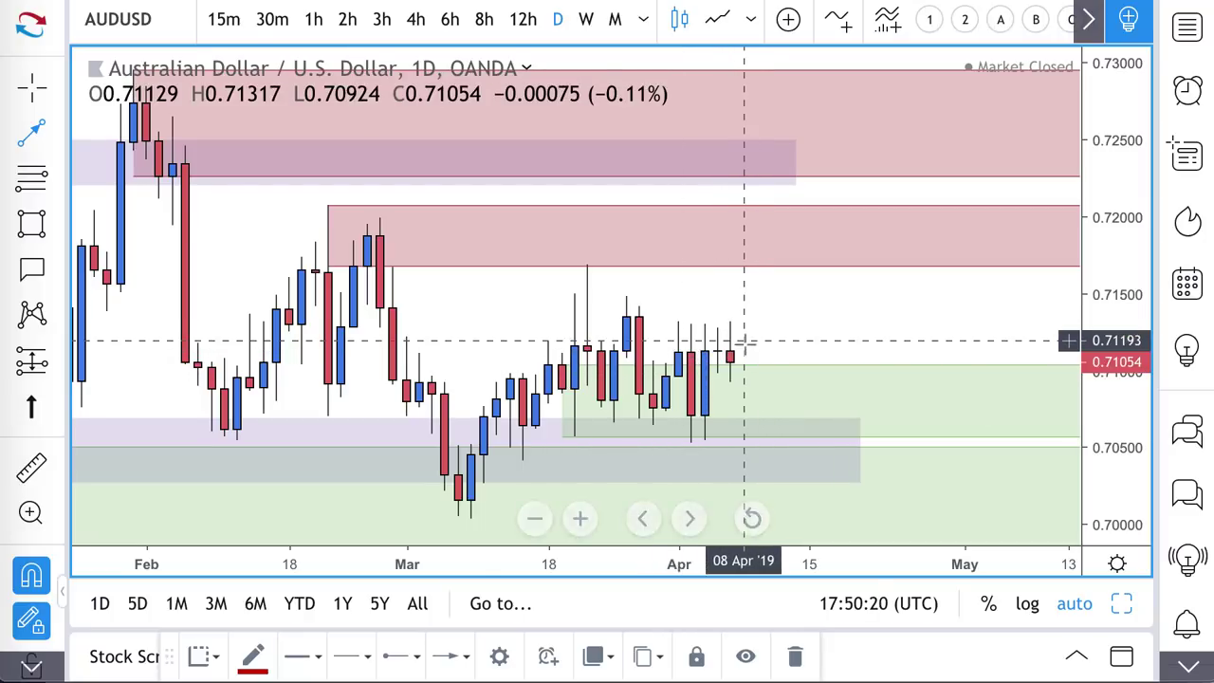
pyautogui.scroll(-3, 739, 349)
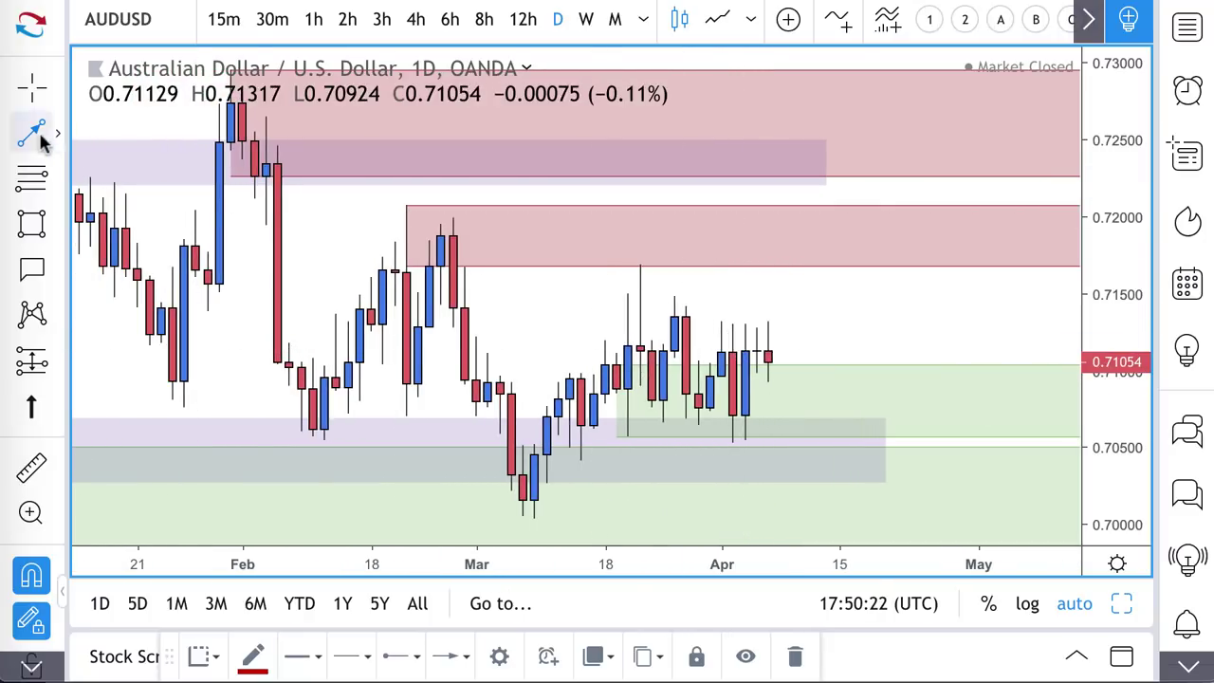
# Draw an arrow from the latest candle up into the supply zone, then back down near 0.7115
pyautogui.click(55, 135)
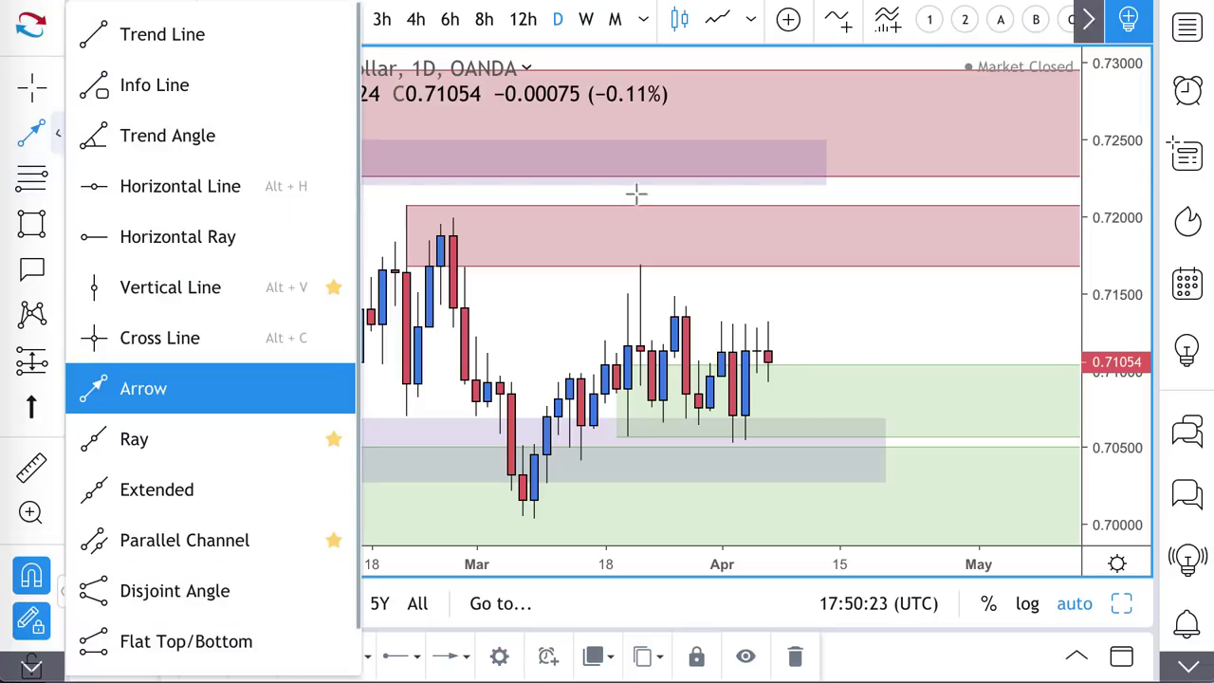
pyautogui.click(769, 350)
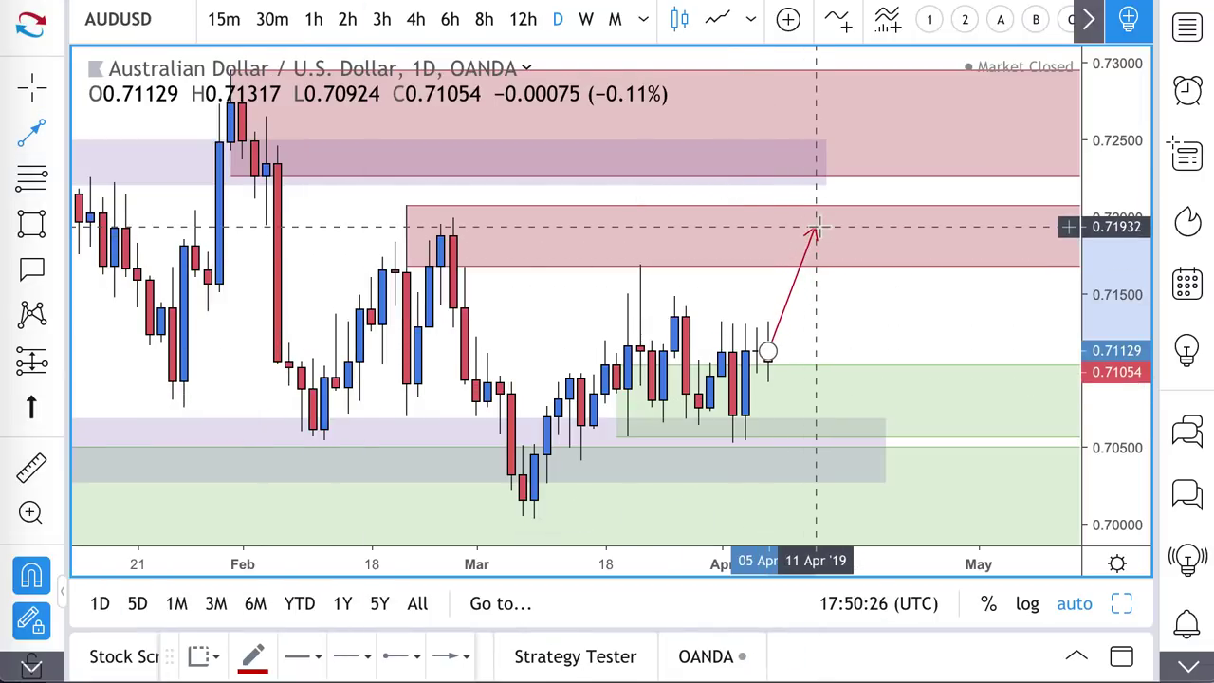
pyautogui.click(816, 228)
pyautogui.click(859, 344)
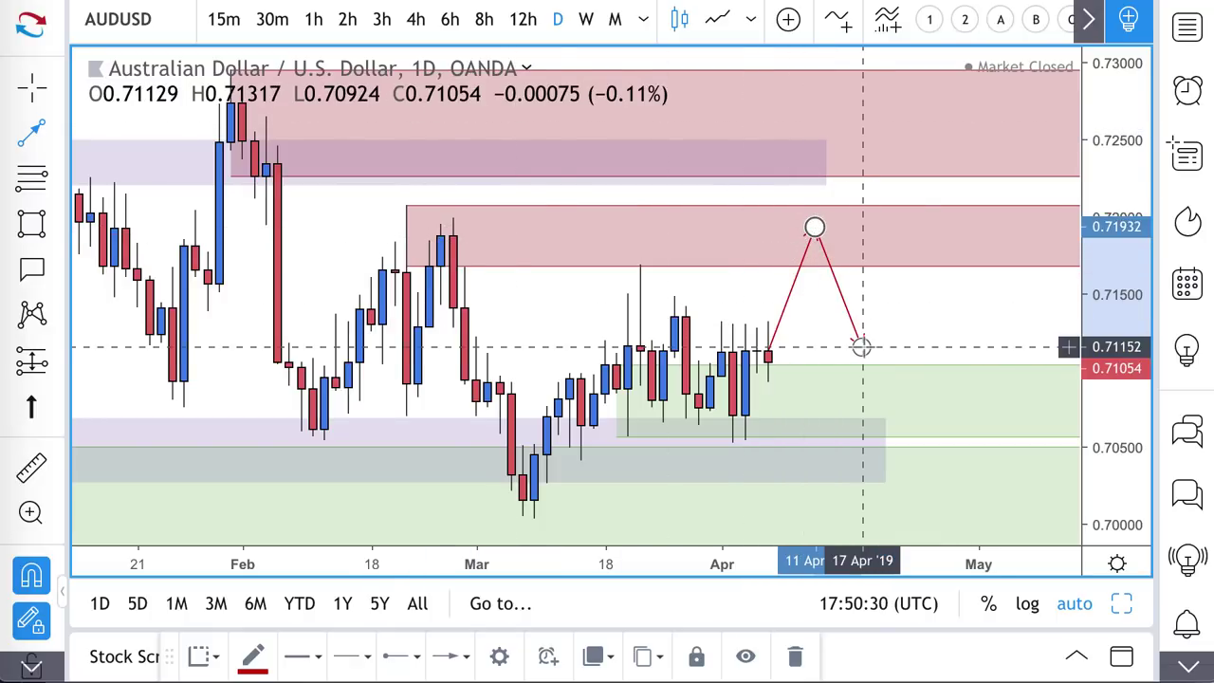
# Draw a second path falling to about 0.7009 then rising back to about 0.7077
pyautogui.scroll(-3, 863, 347)
pyautogui.moveTo(840, 265); pyautogui.dragTo(792, 257)
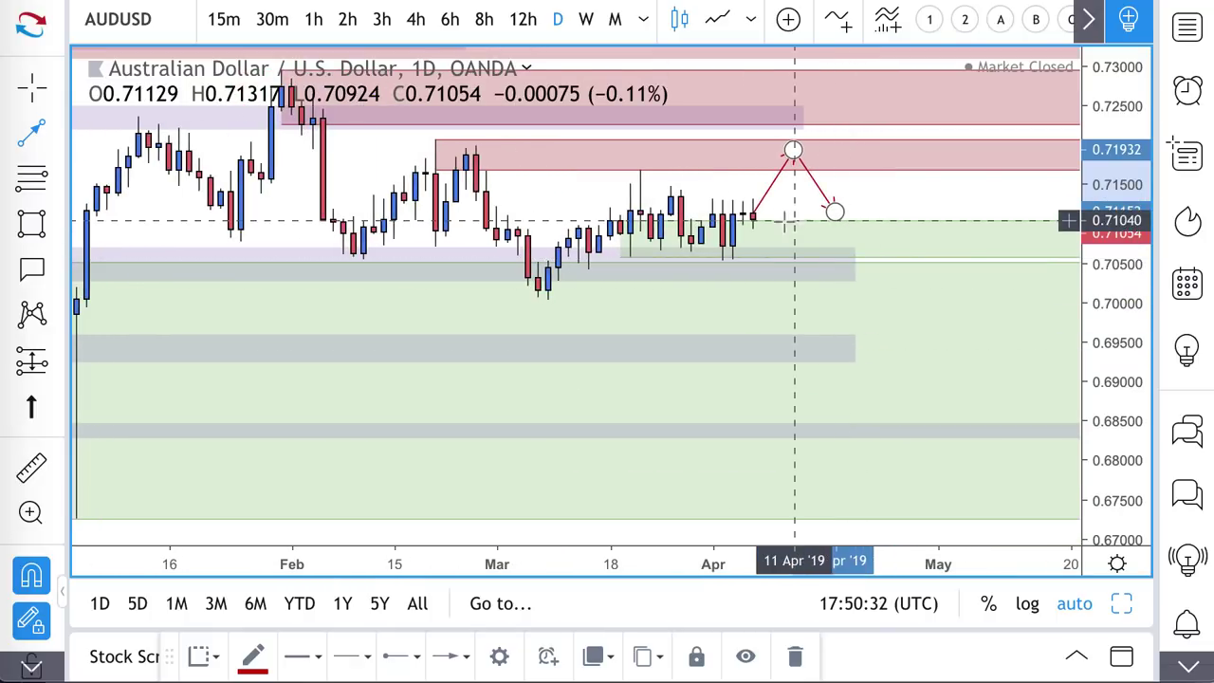
pyautogui.moveTo(754, 220)
pyautogui.mouseDown()
pyautogui.moveTo(784, 275)
pyautogui.moveTo(701, 248)
pyautogui.moveTo(562, 260)
pyautogui.moveTo(550, 290)
pyautogui.mouseUp()
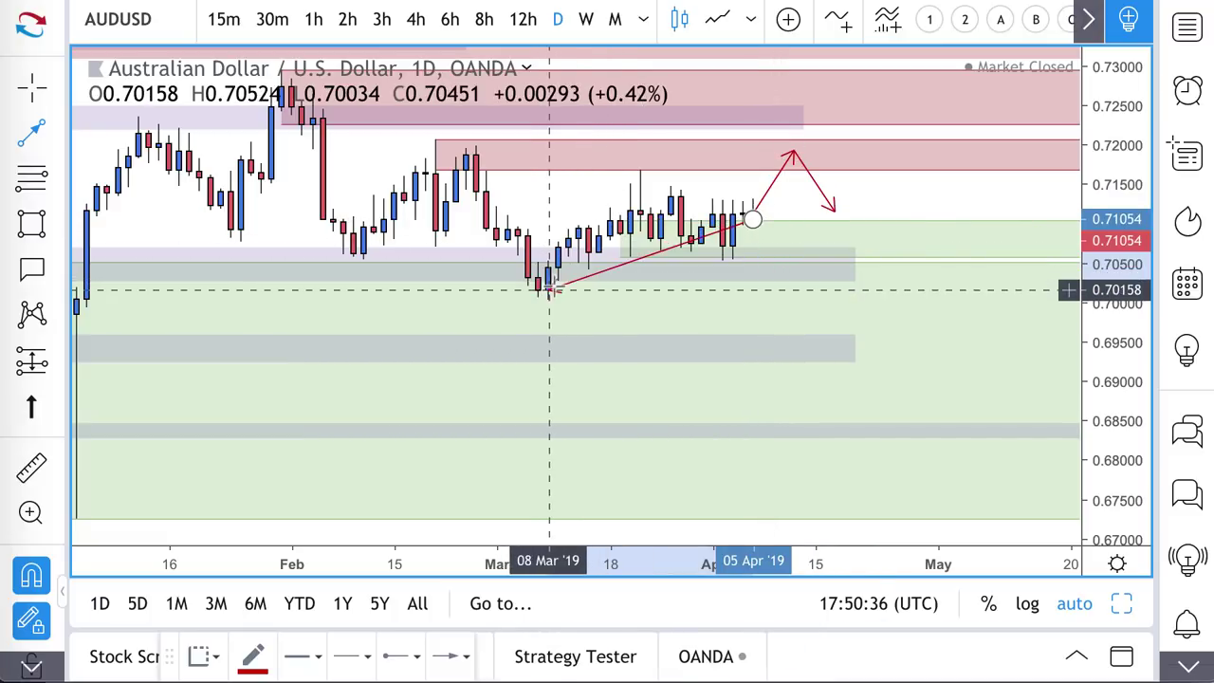
pyautogui.click(792, 294)
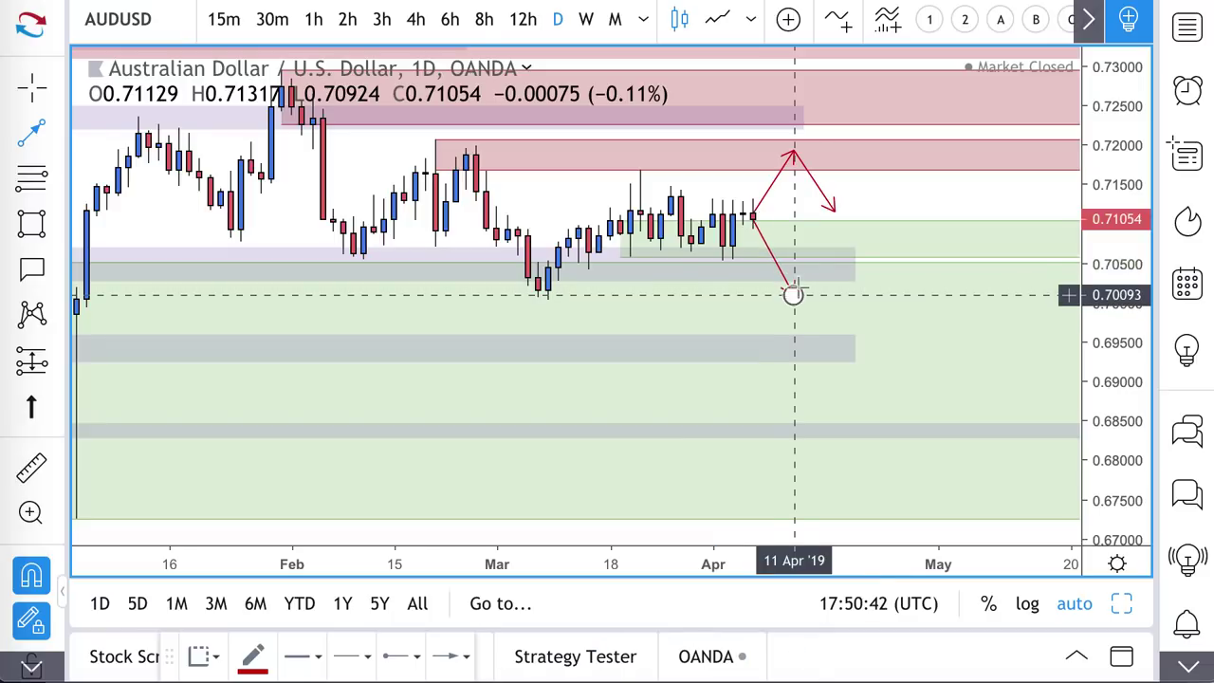
pyautogui.doubleClick(834, 248)
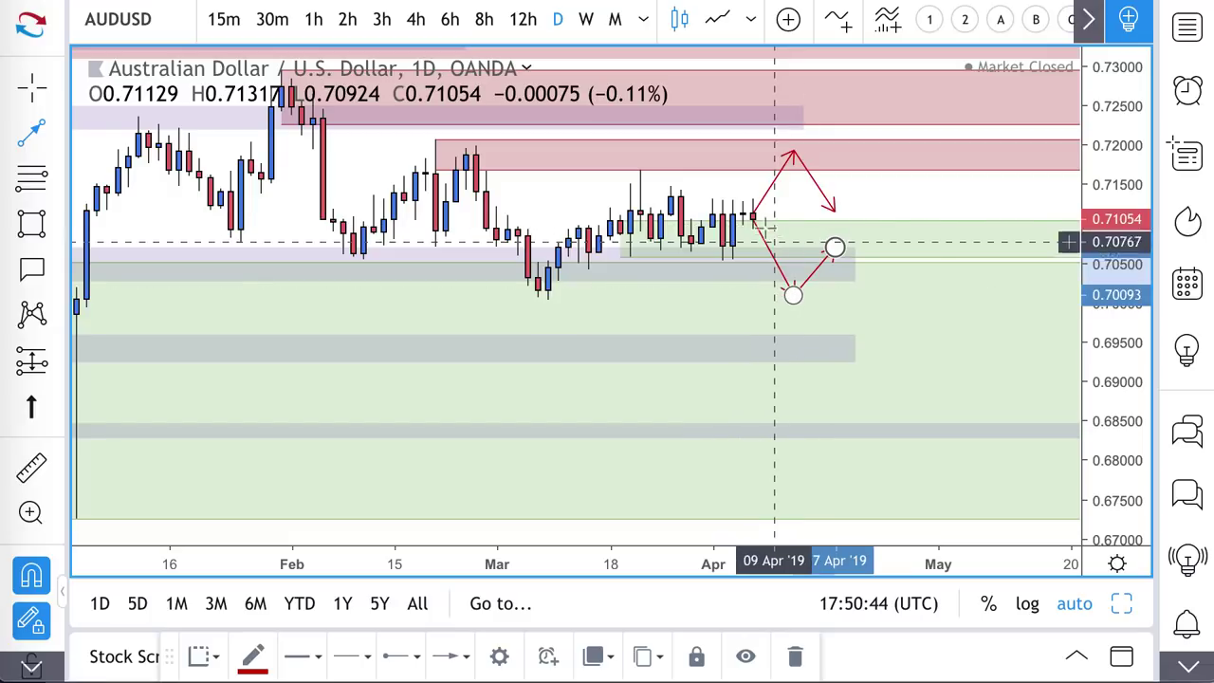
pyautogui.scroll(2, 793, 254)
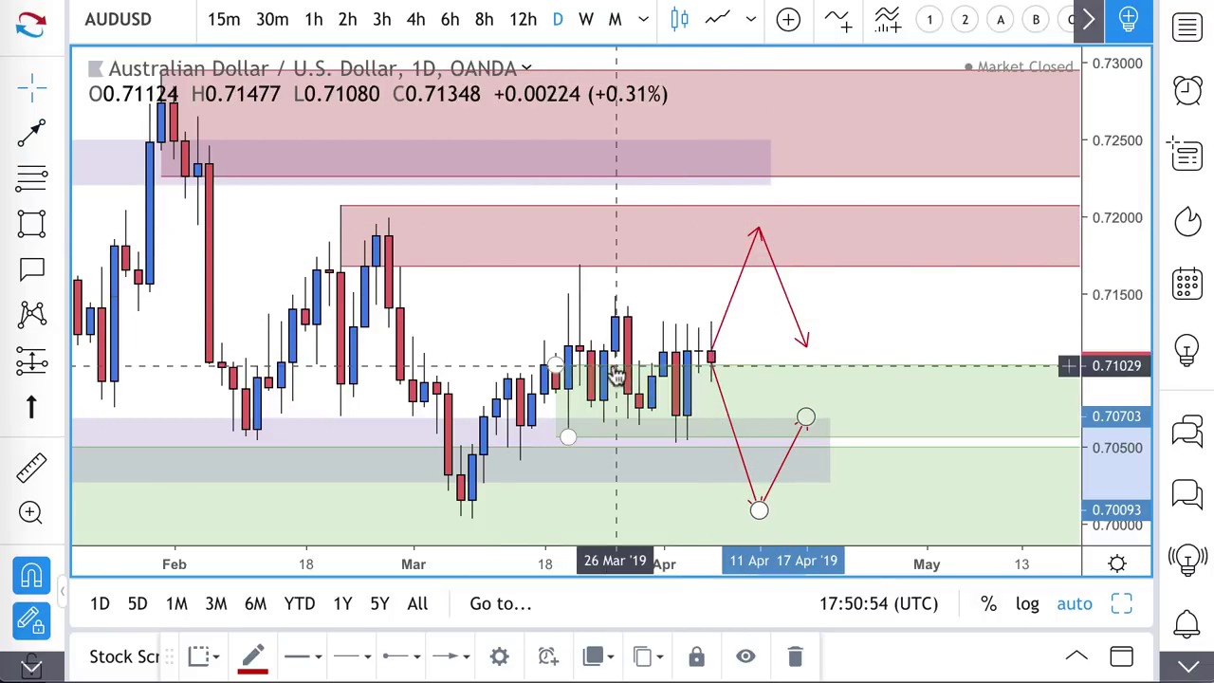
# Deselect the finished AUDUSD price path and zoom the chart out
pyautogui.click(567, 436)
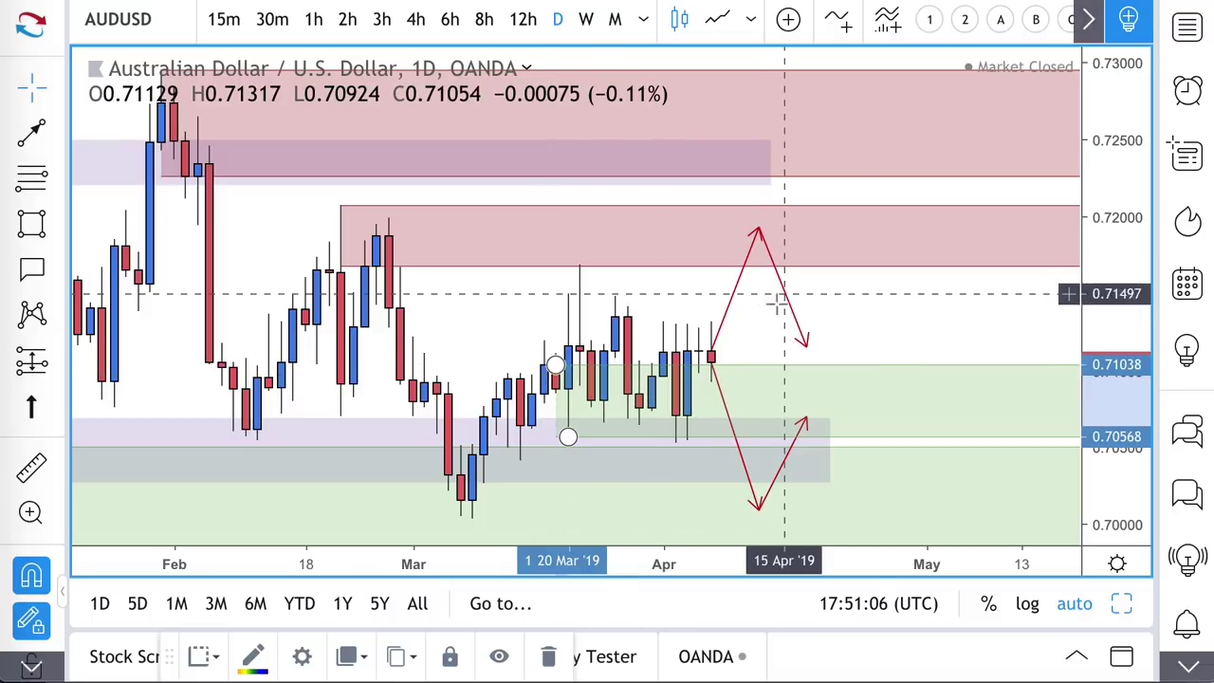
pyautogui.scroll(-3, 783, 313)
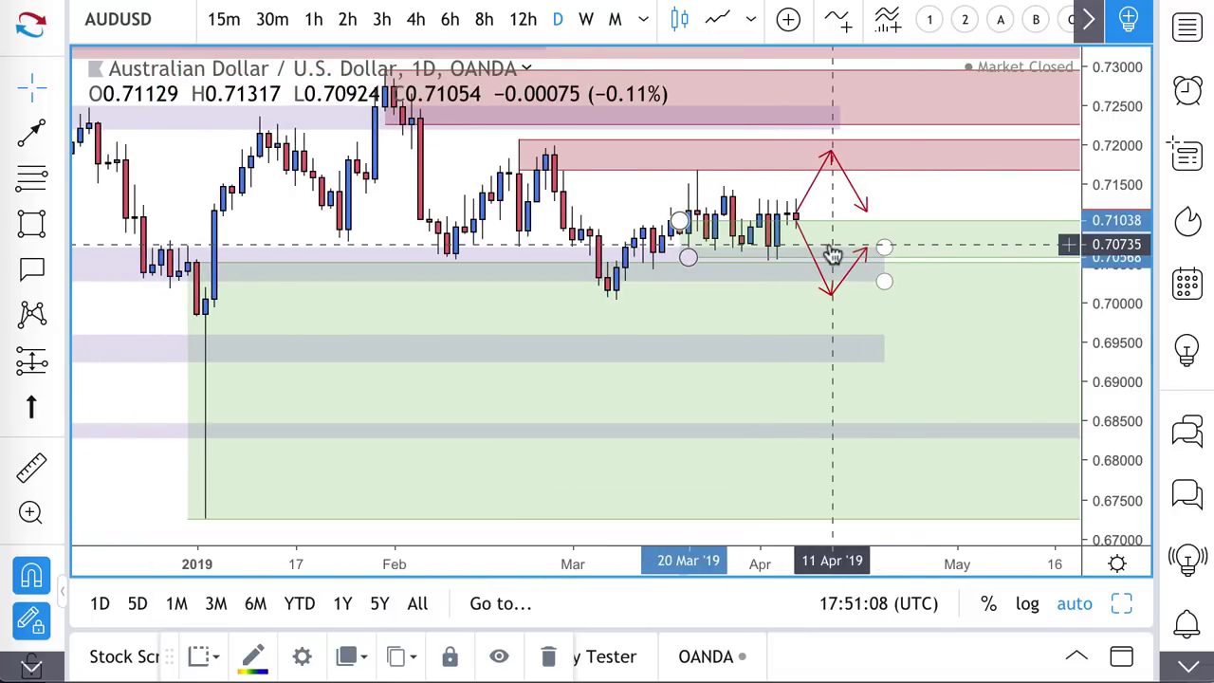
pyautogui.scroll(-1, 832, 251)
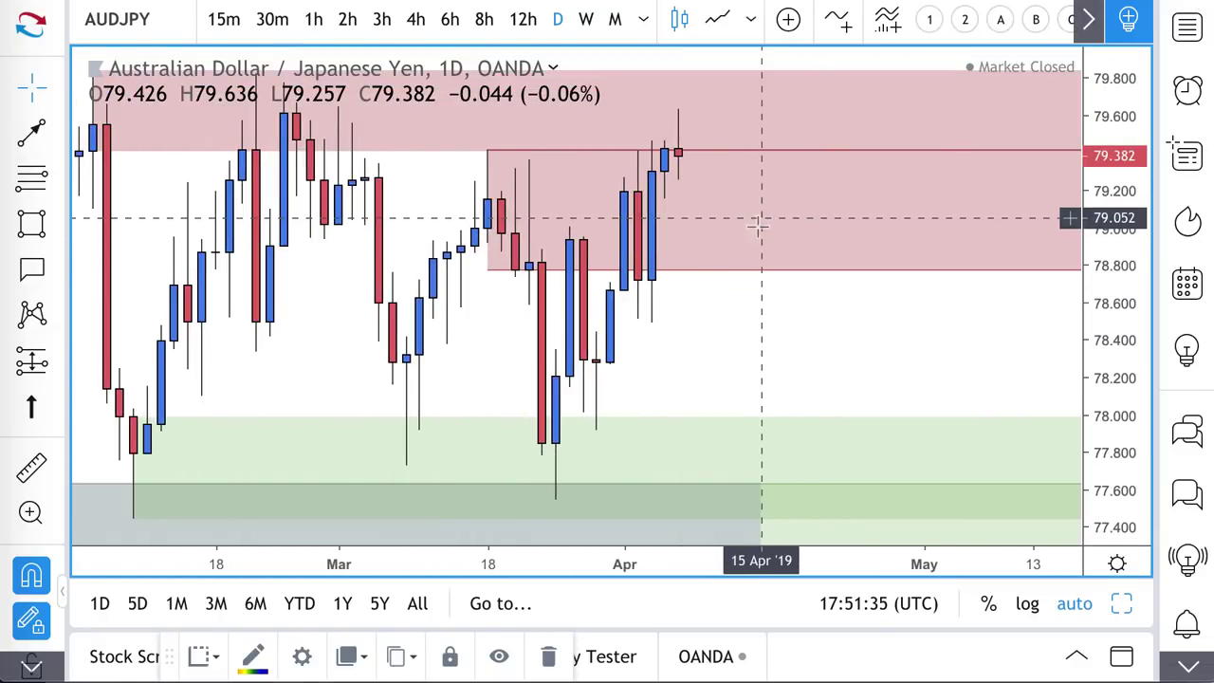
# Delete the lower red supply box (78.76–79.41) on AUDJPY and zoom into recent candles
pyautogui.rightClick(758, 224)
pyautogui.click(719, 272)
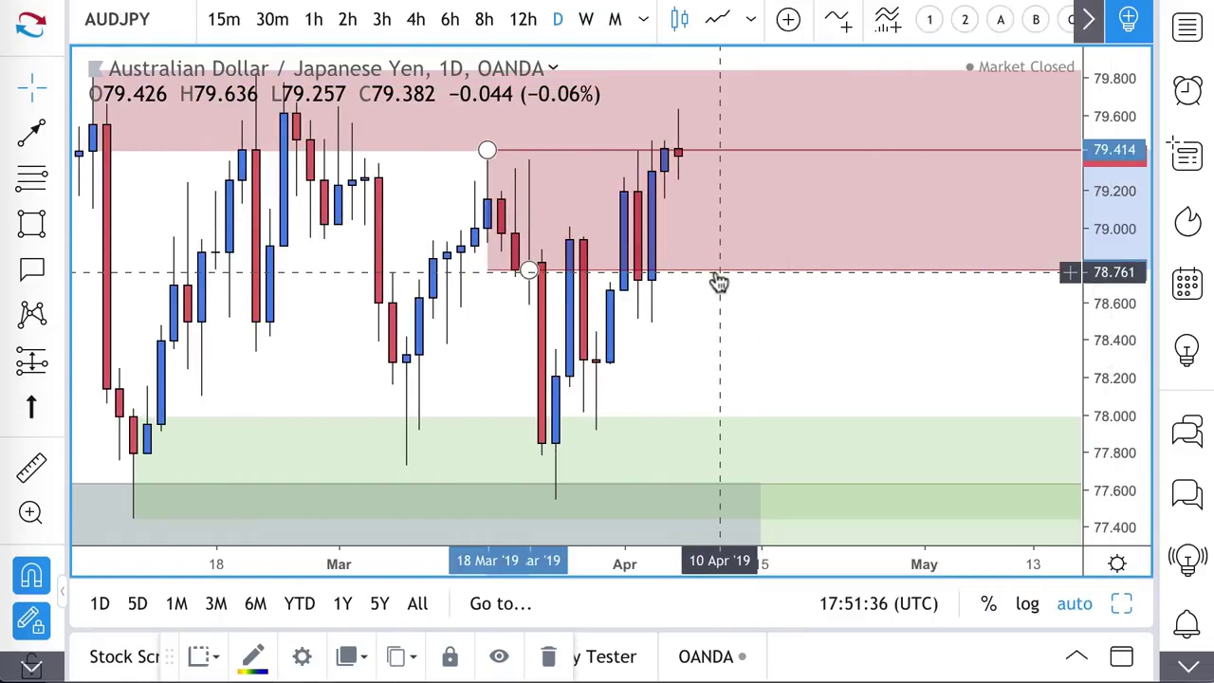
pyautogui.press('Delete')
pyautogui.hscroll(-3, 759, 257)
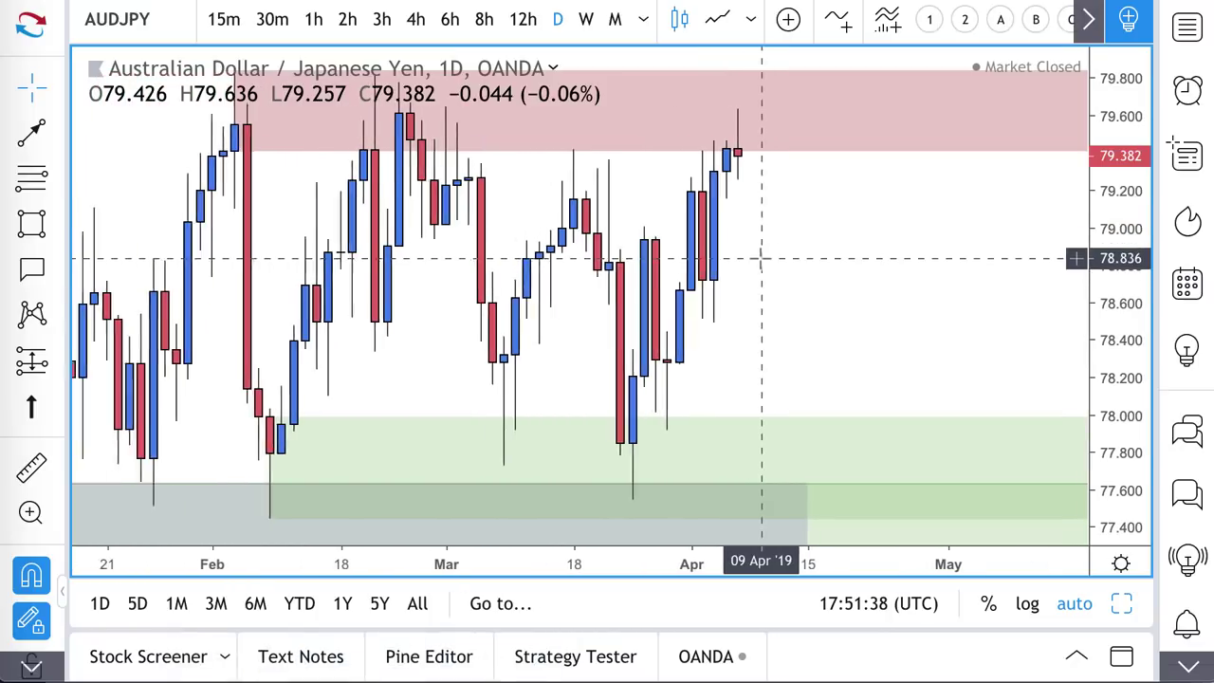
pyautogui.scroll(2, 749, 228)
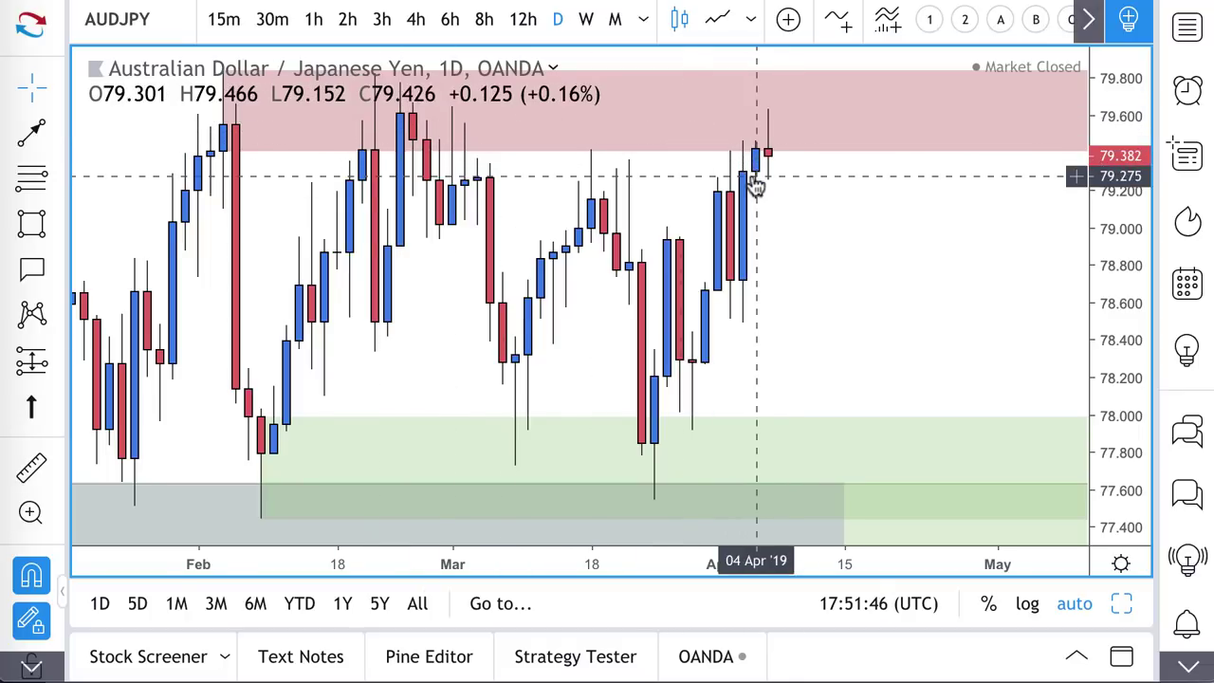
pyautogui.scroll(-3, 753, 185)
pyautogui.scroll(3, 753, 185)
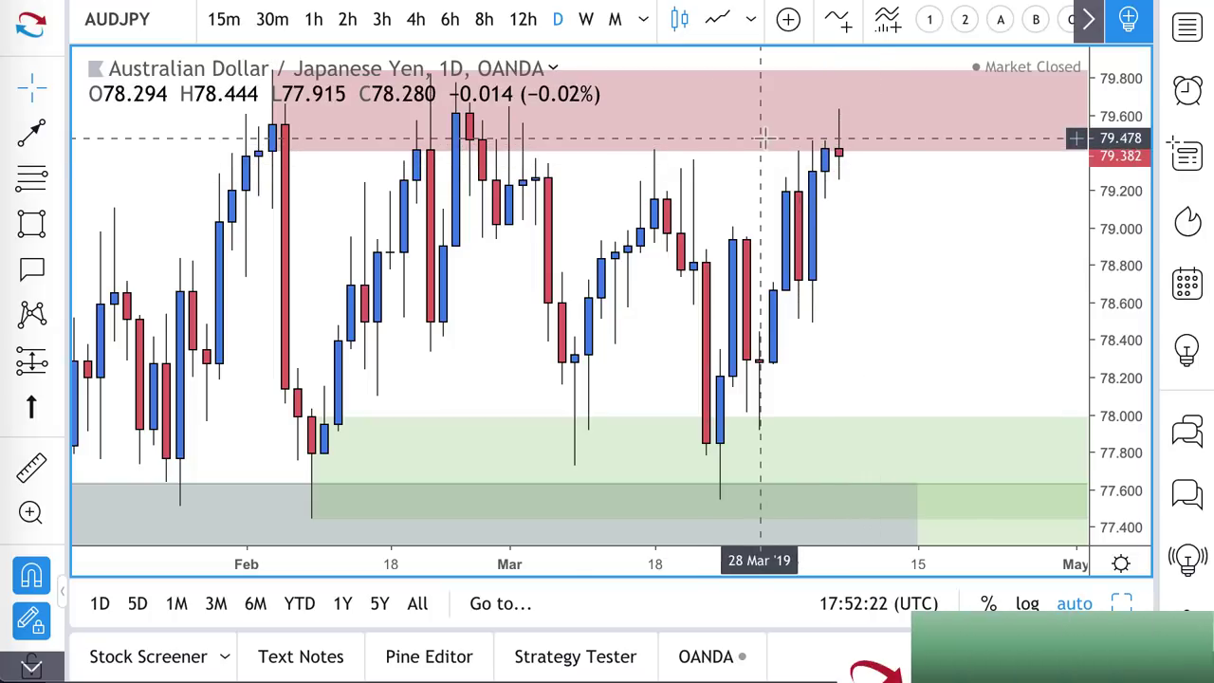
# Draw a red arrow rising from about 79.6 in the supply zone to above 79.8
pyautogui.click(32, 133)
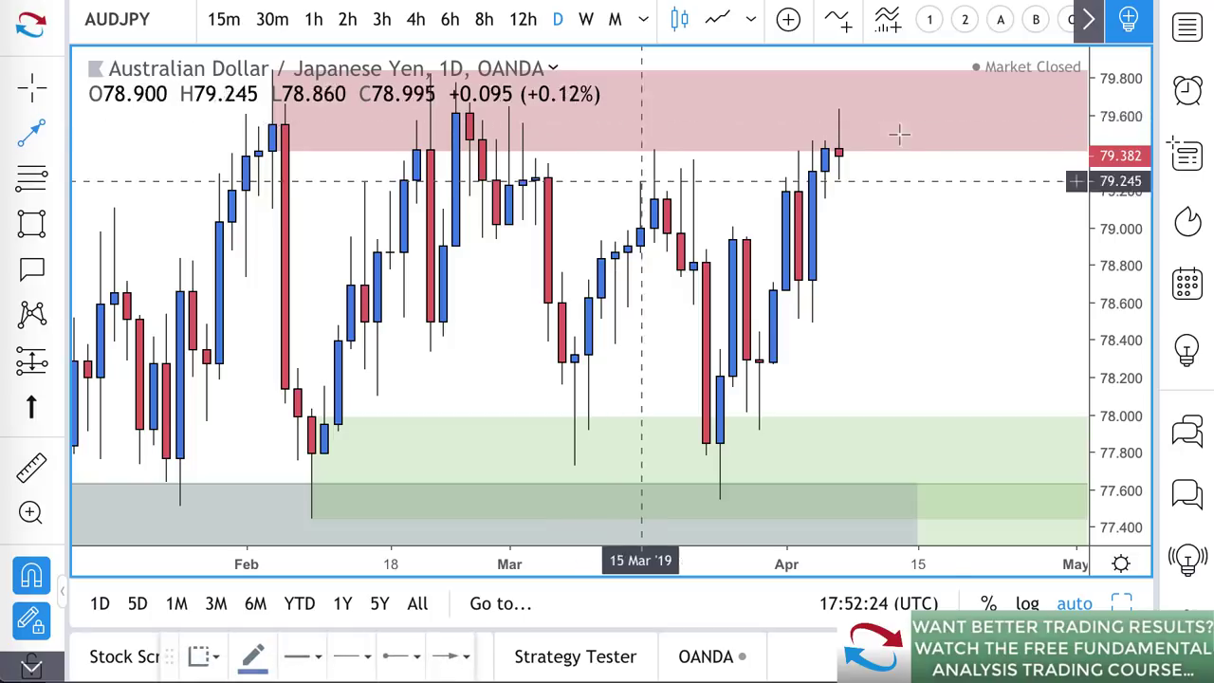
pyautogui.scroll(-3, 877, 140)
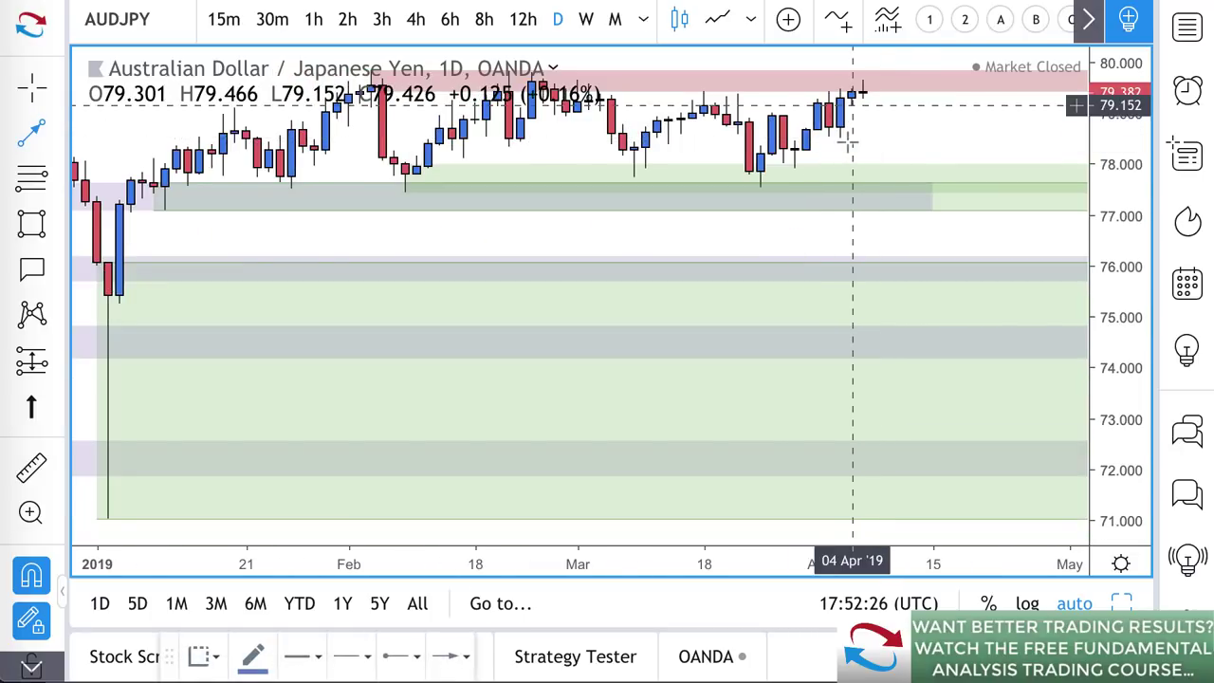
pyautogui.scroll(3, 847, 138)
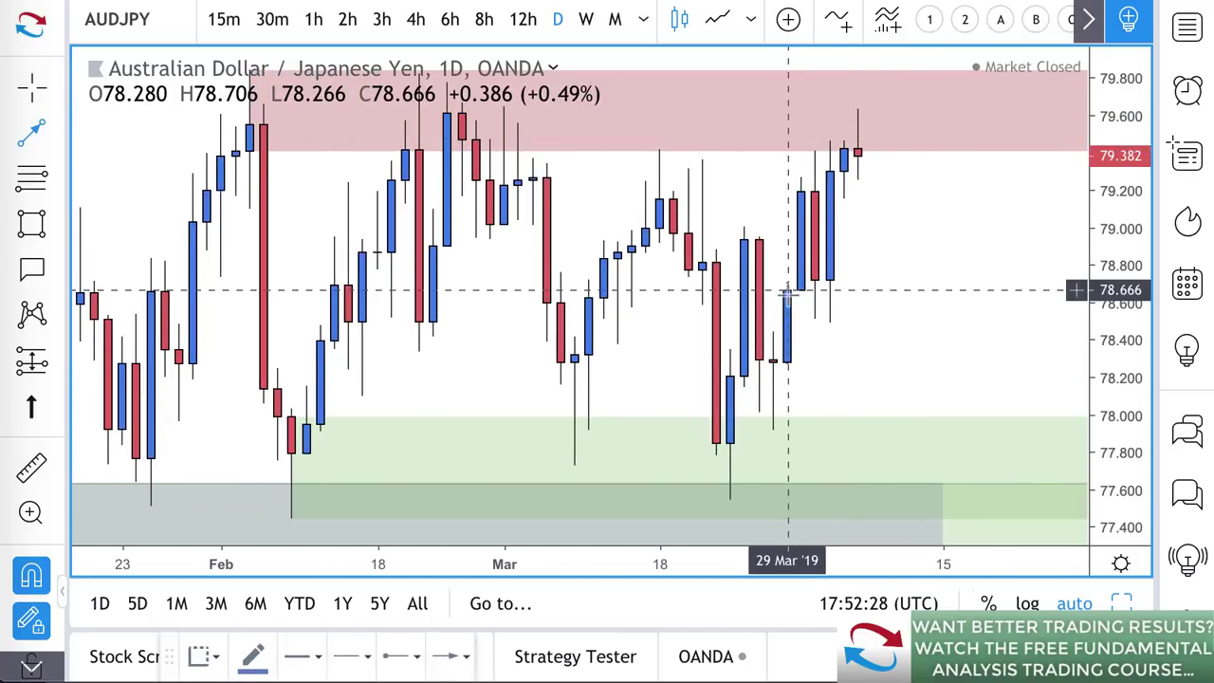
pyautogui.click(787, 344)
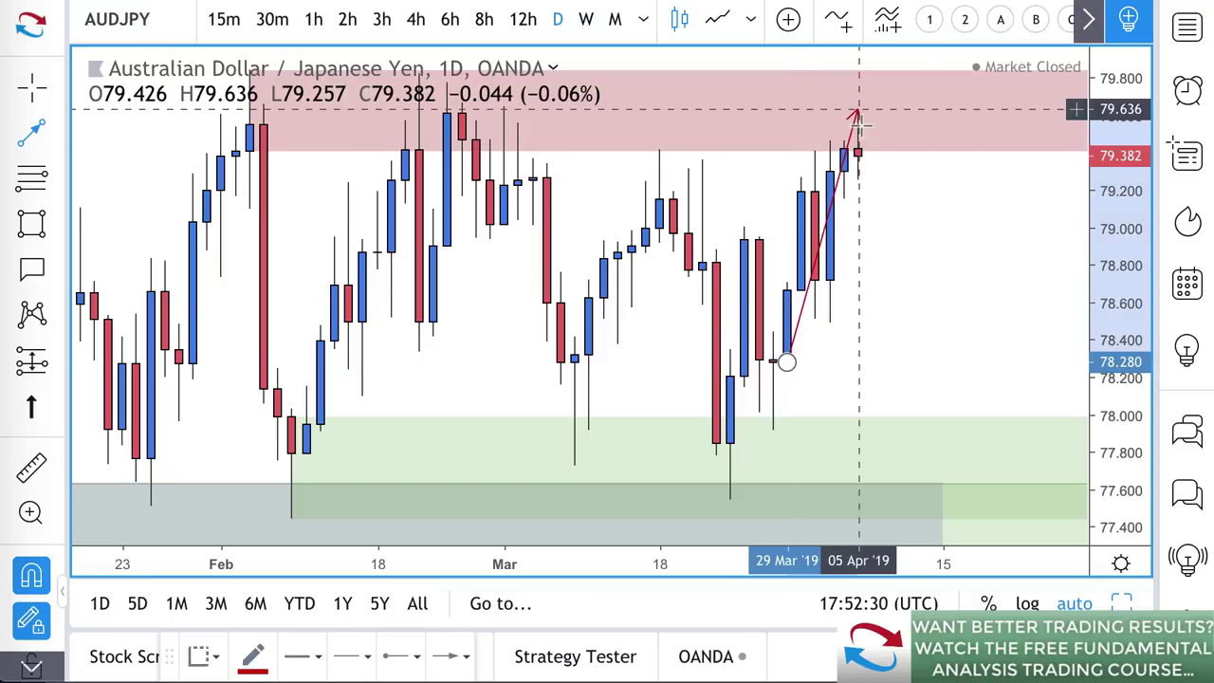
pyautogui.press('Escape')
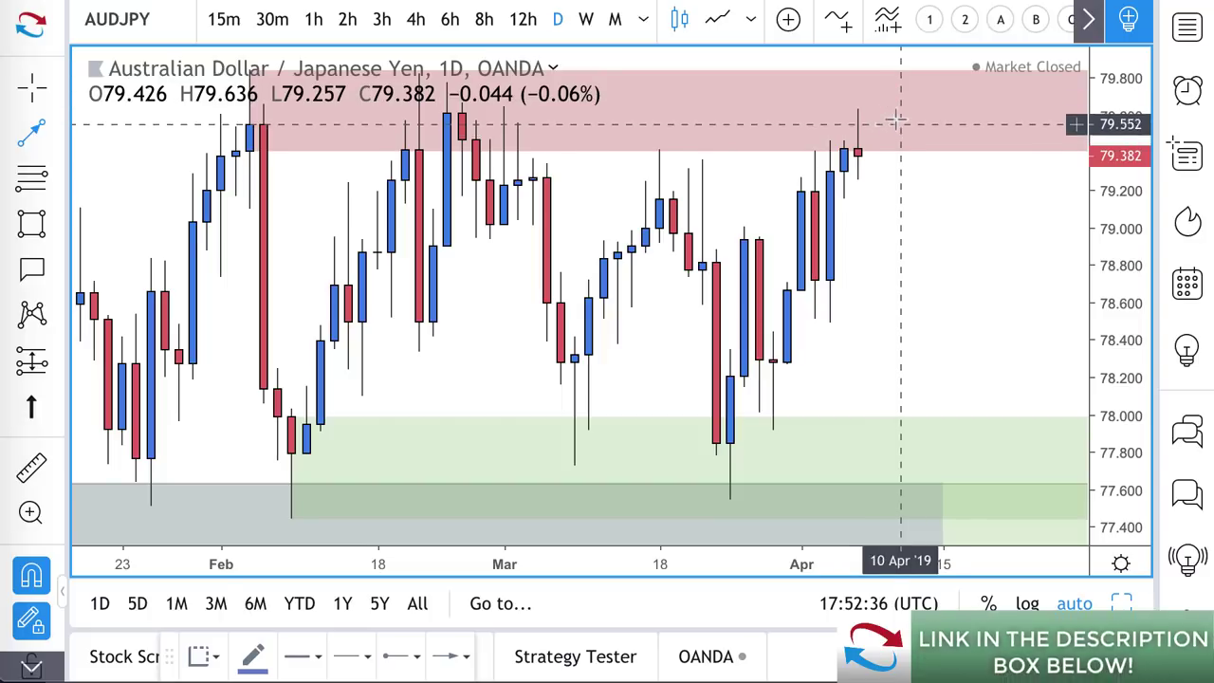
pyautogui.click(885, 112)
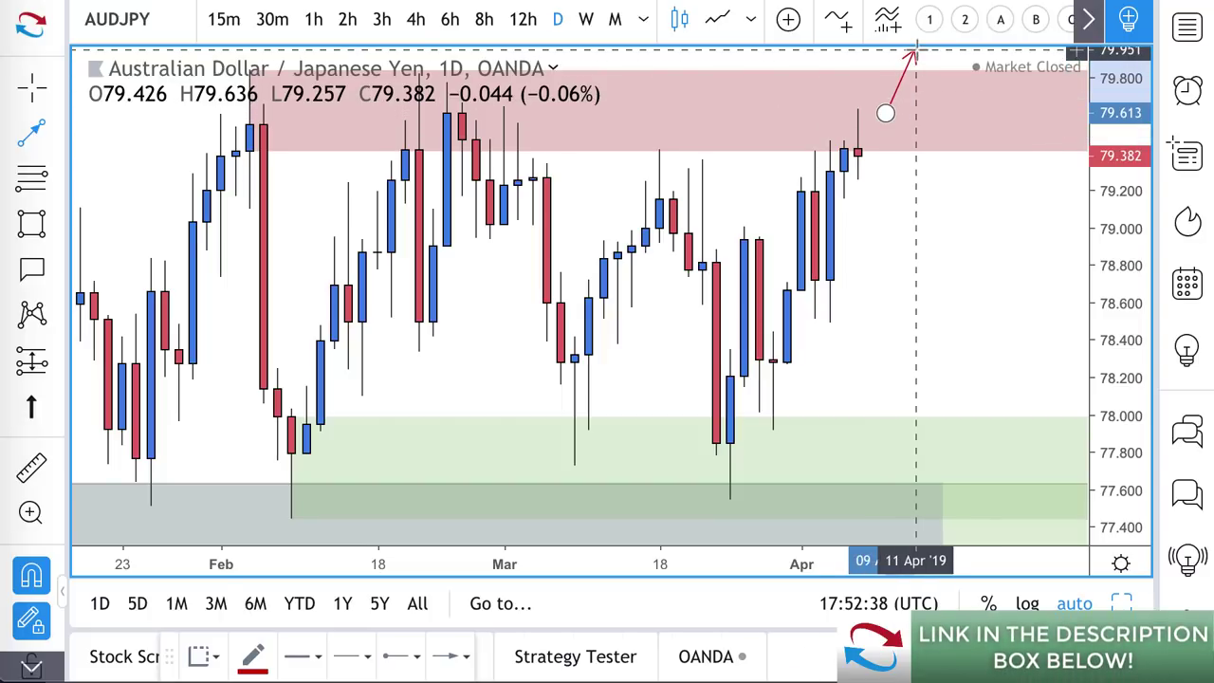
pyautogui.click(910, 50)
pyautogui.click(885, 117)
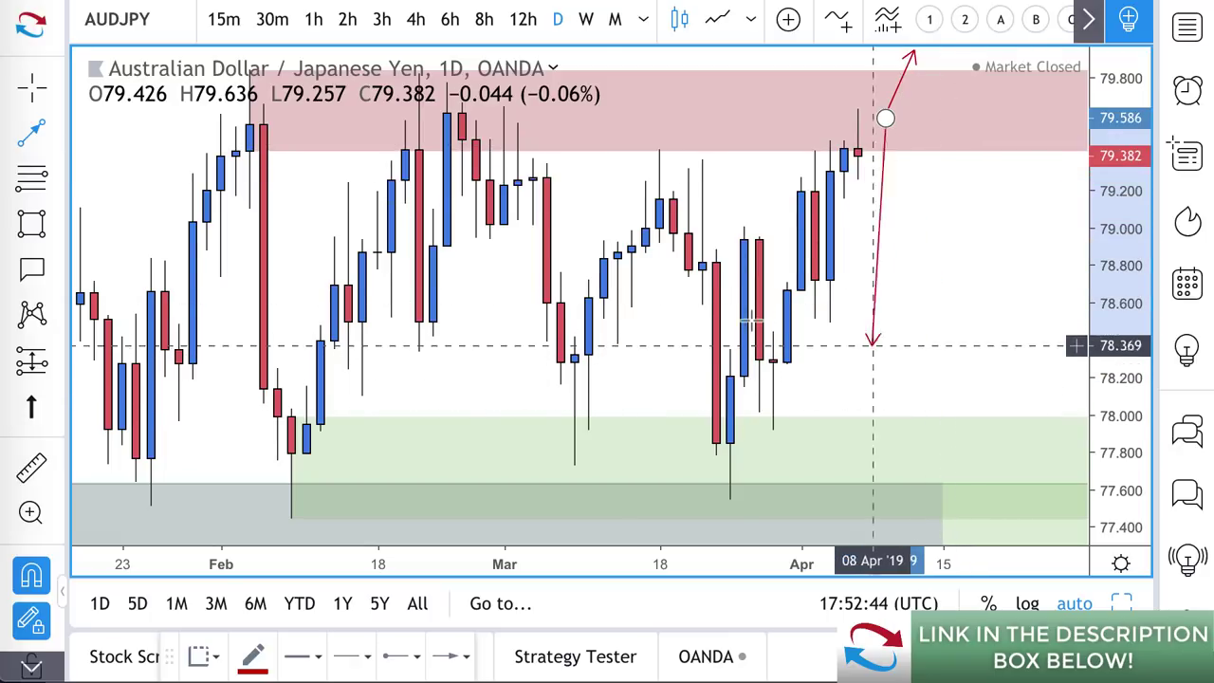
pyautogui.press('Escape')
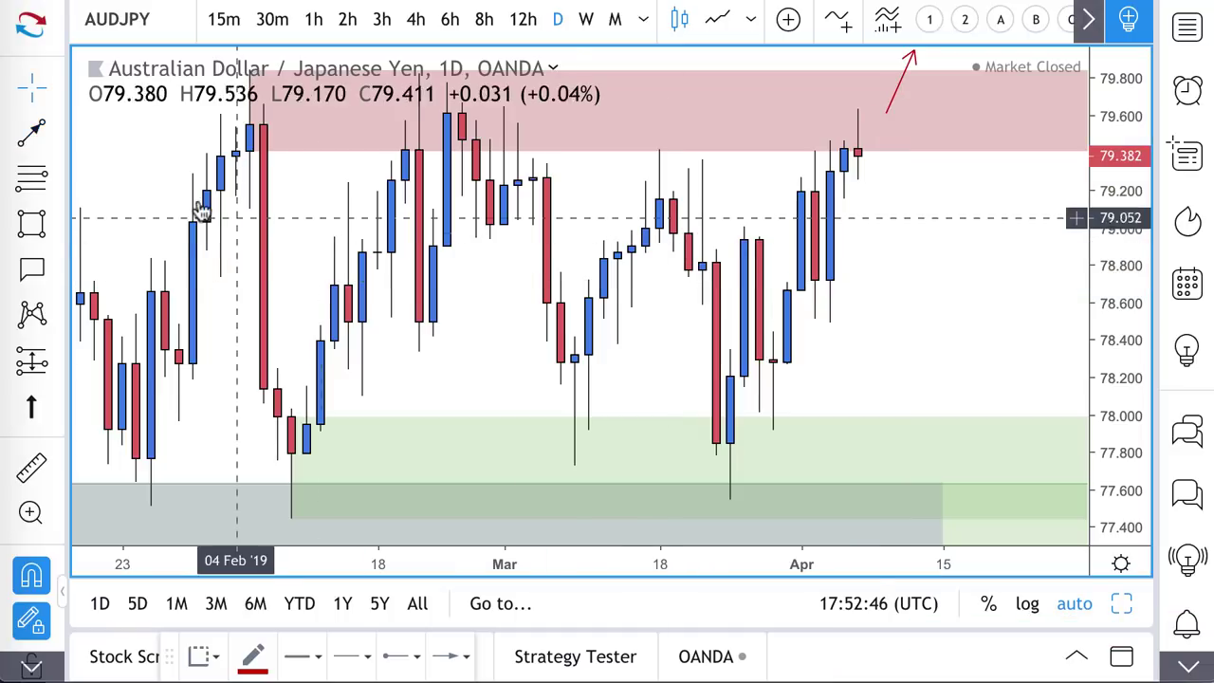
# Add green demand zones at 79.194–78.494 and 78.294–77.915 below price
pyautogui.click(31, 177)
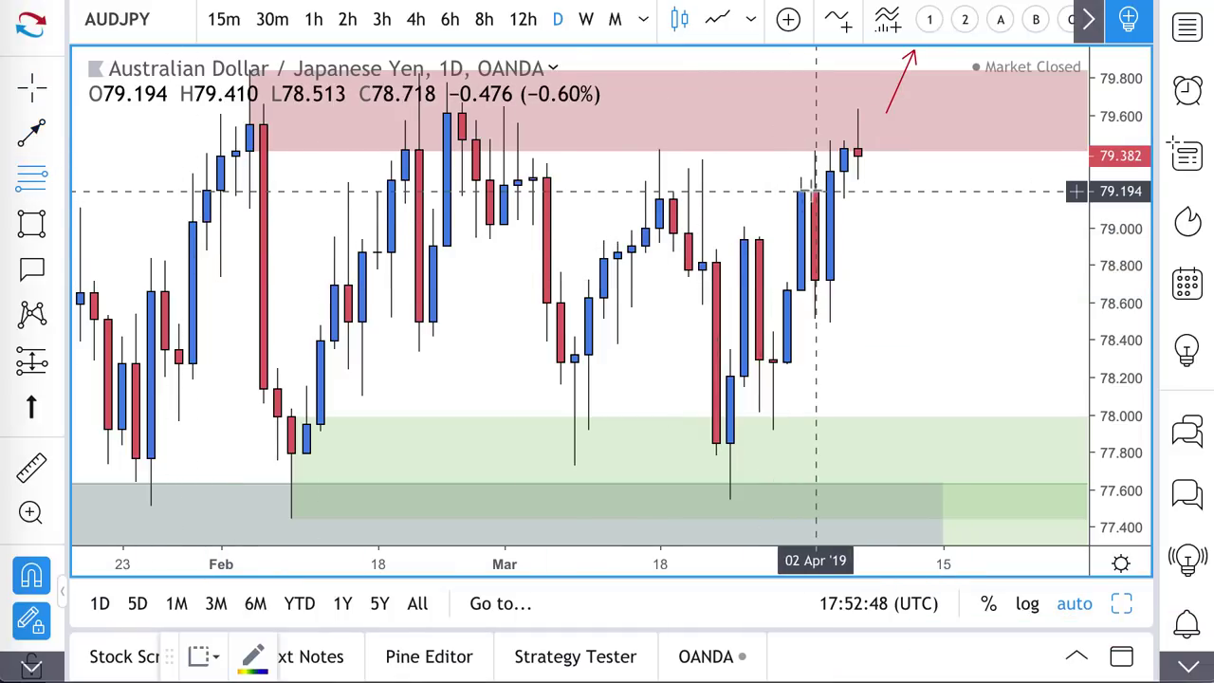
pyautogui.click(813, 191)
pyautogui.click(831, 323)
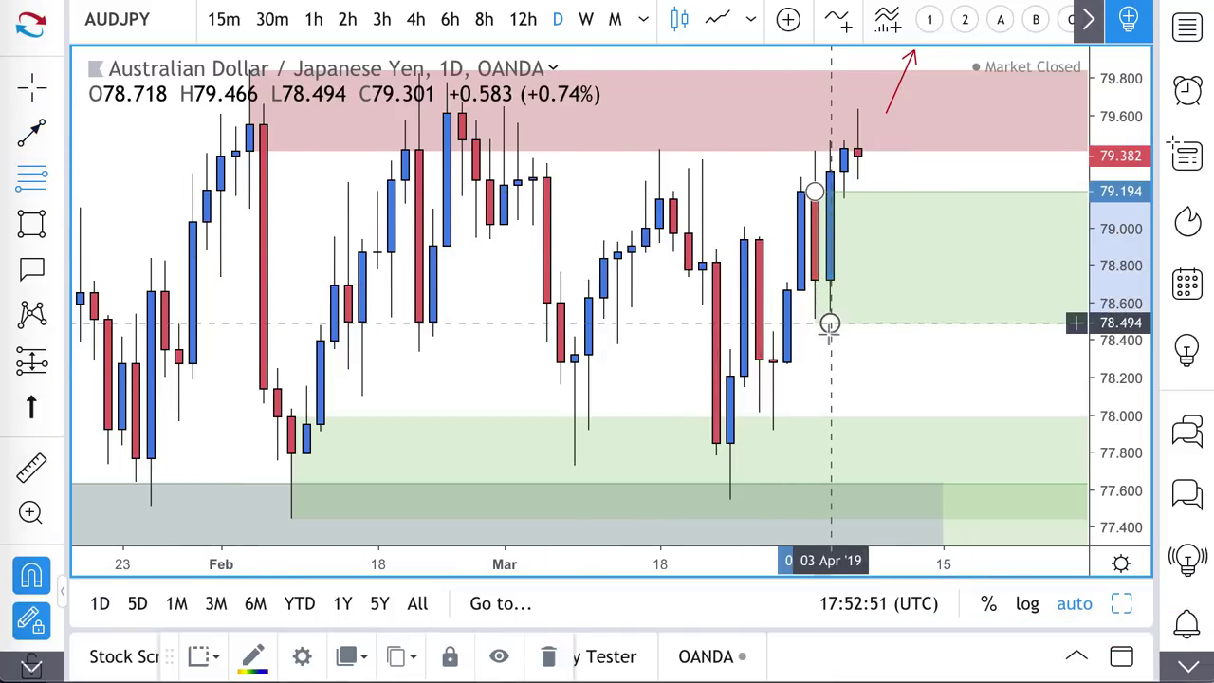
pyautogui.click(772, 358)
pyautogui.click(774, 432)
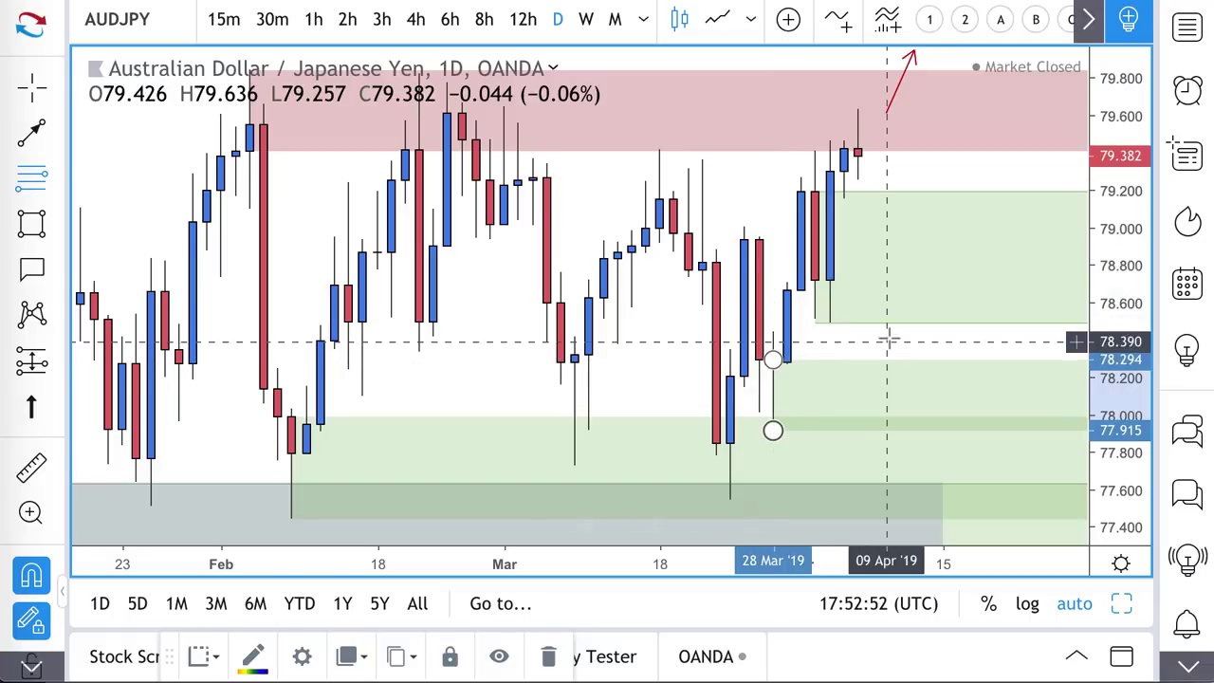
# Draw a purple band from 78.808 to 78.980 across the chart from mid-January to late April
pyautogui.hscroll(5, 889, 339)
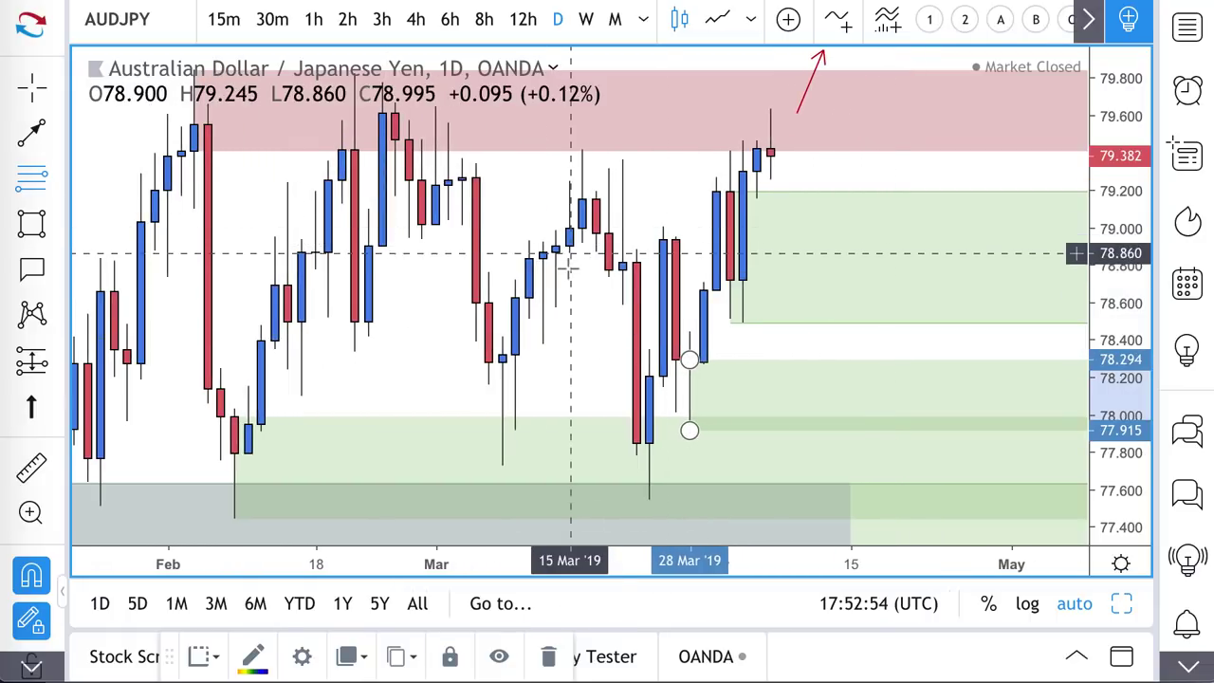
pyautogui.scroll(-3, 574, 252)
pyautogui.scroll(2, 645, 240)
pyautogui.scroll(3, 643, 281)
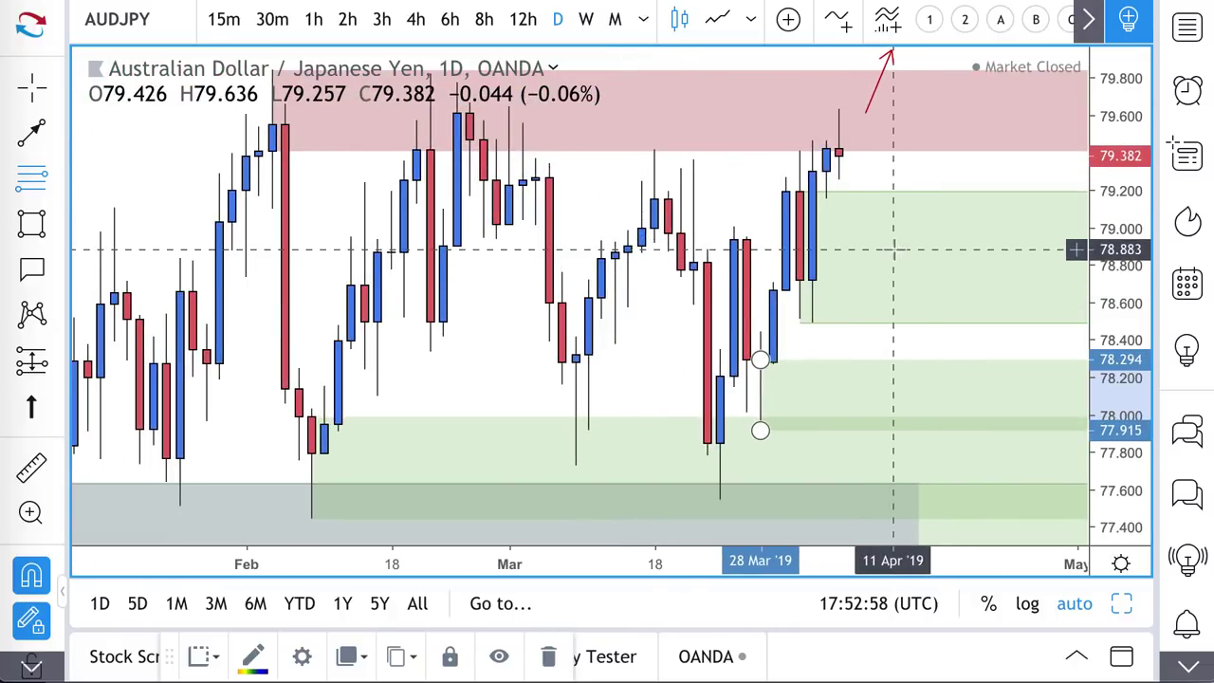
pyautogui.scroll(-2, 863, 244)
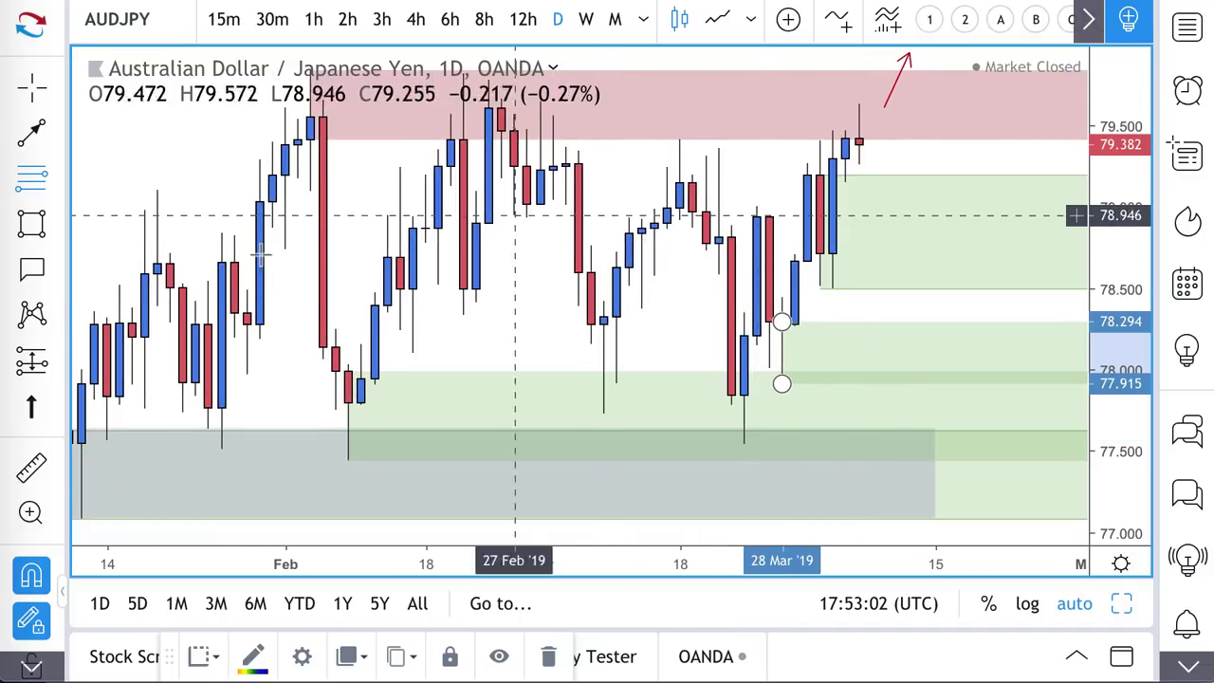
pyautogui.click(31, 223)
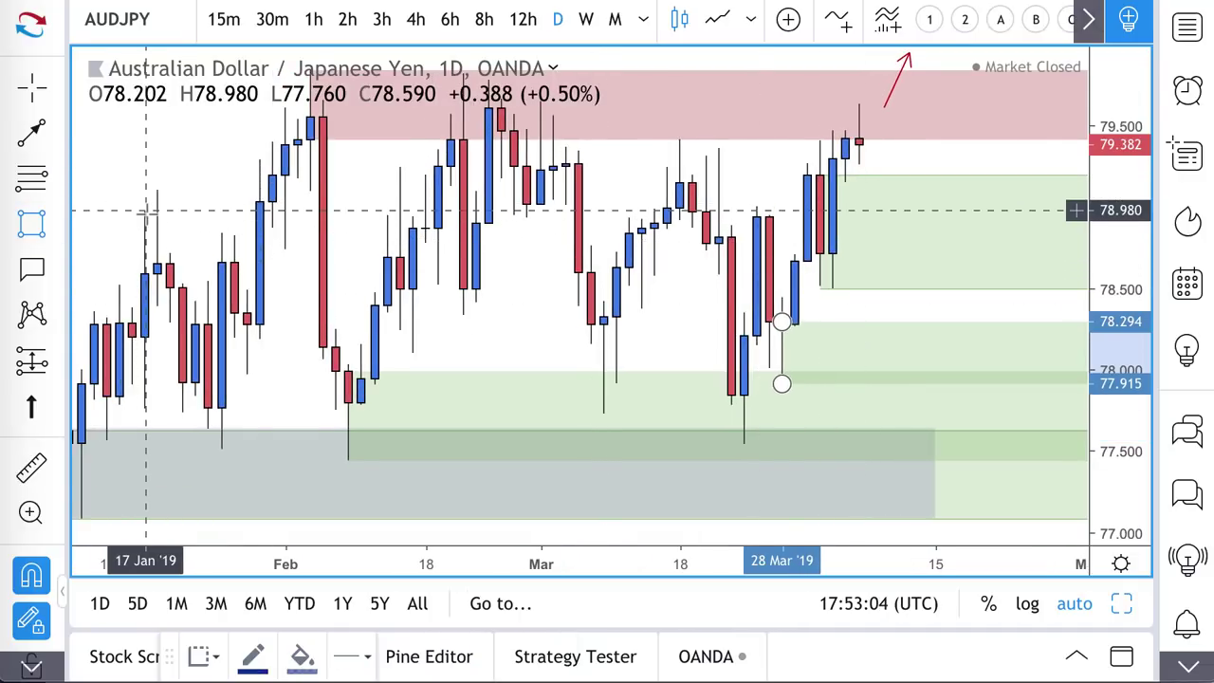
pyautogui.moveTo(145, 210)
pyautogui.mouseDown()
pyautogui.moveTo(515, 212)
pyautogui.moveTo(983, 247)
pyautogui.moveTo(1037, 238)
pyautogui.mouseUp()
pyautogui.click(415, 19)
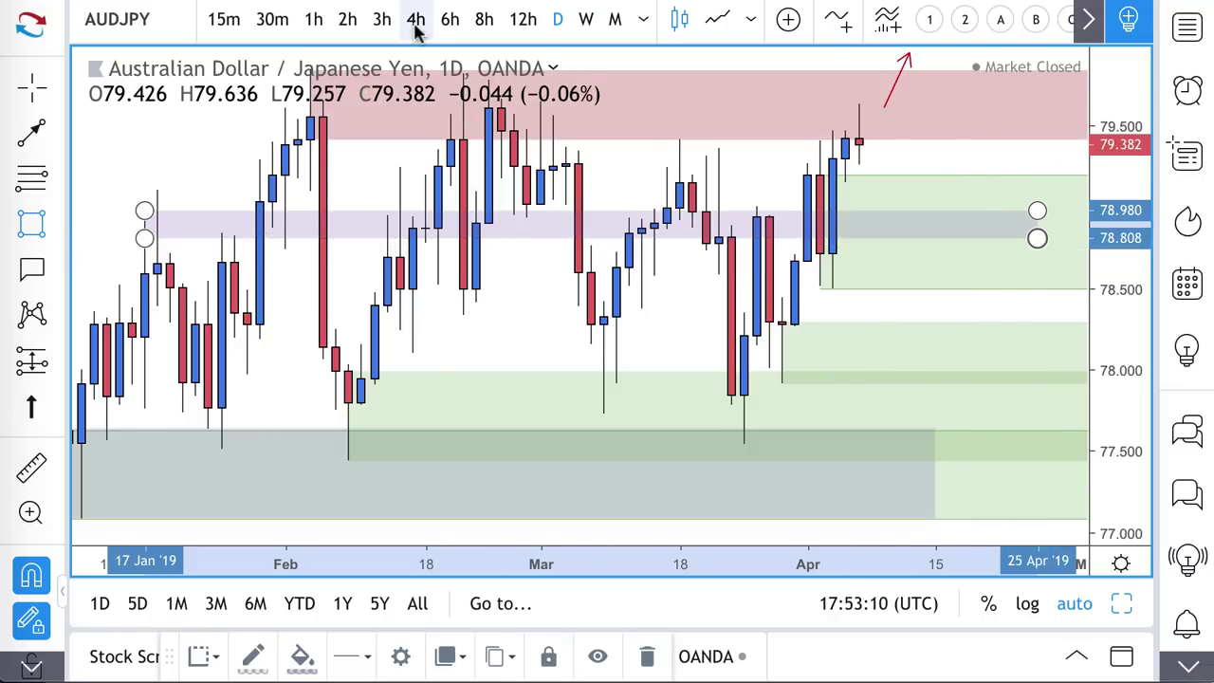
# Mark a purple band at about 78.43–78.62 on the 4-hour chart, 6 March to 12 April
pyautogui.scroll(-5, 531, 262)
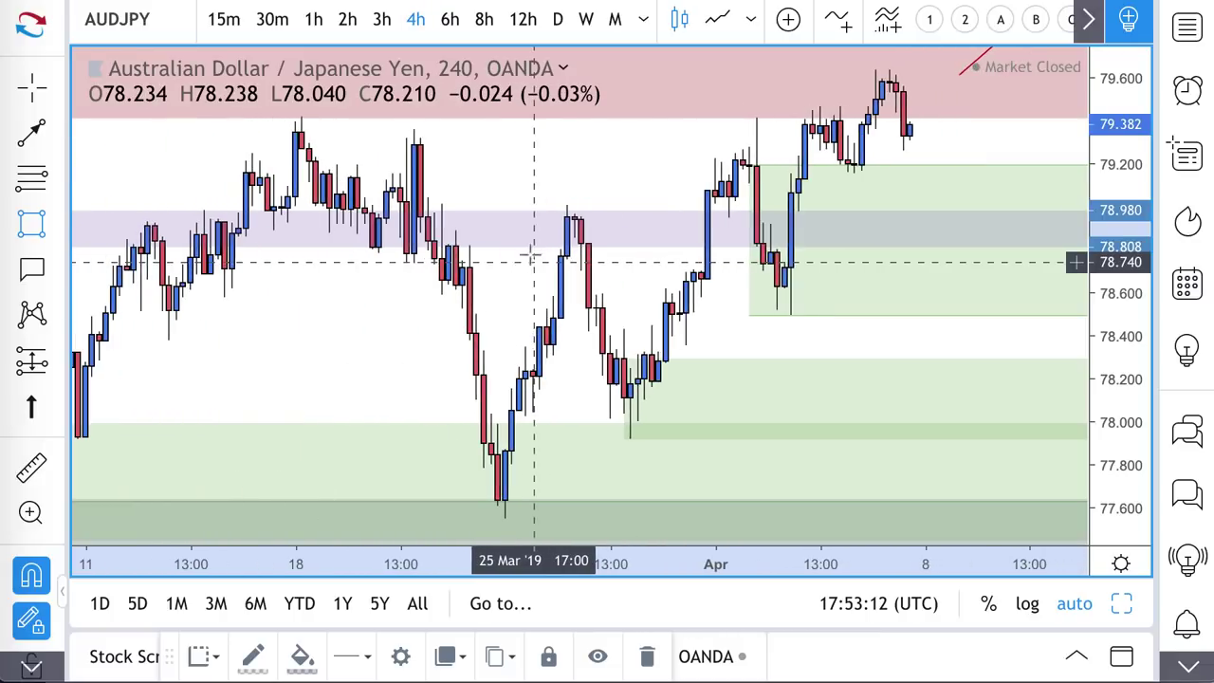
pyautogui.scroll(-2, 588, 279)
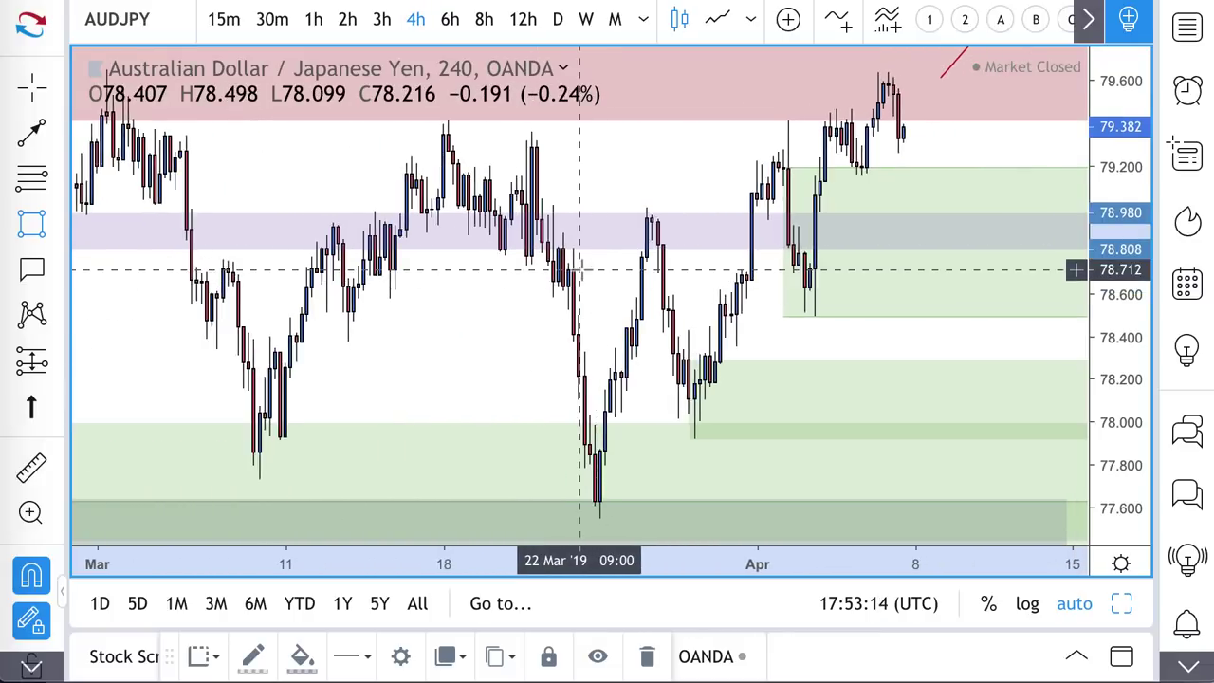
pyautogui.scroll(1, 620, 279)
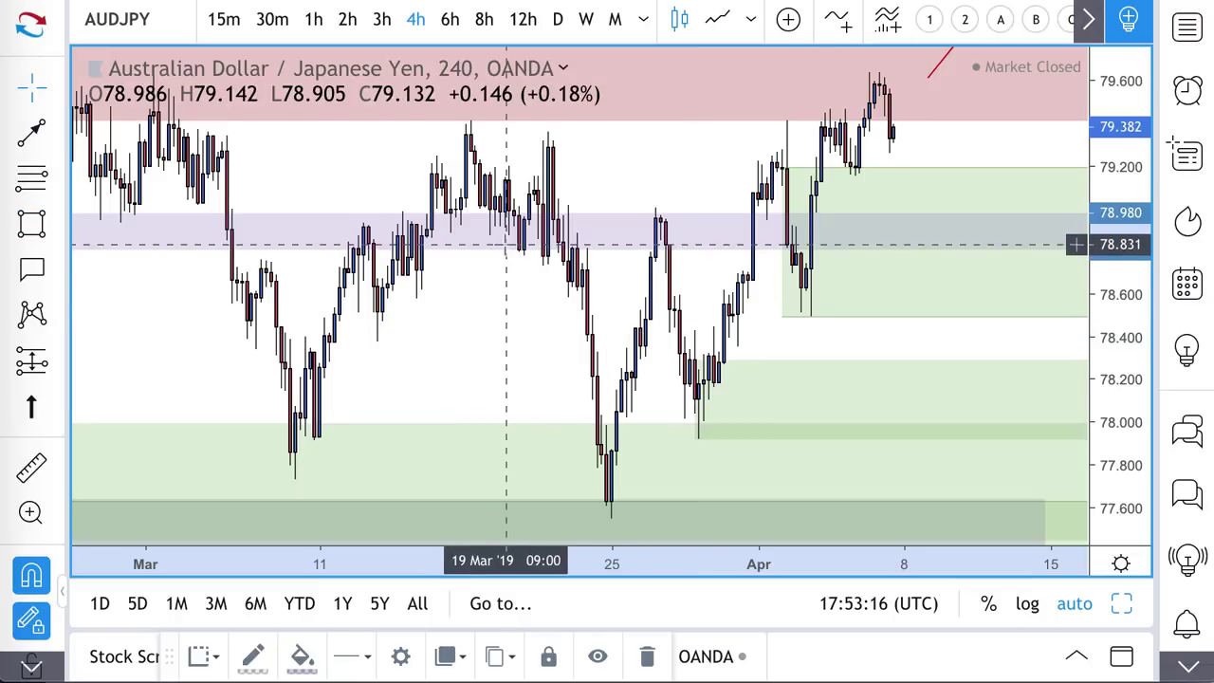
pyautogui.click(31, 226)
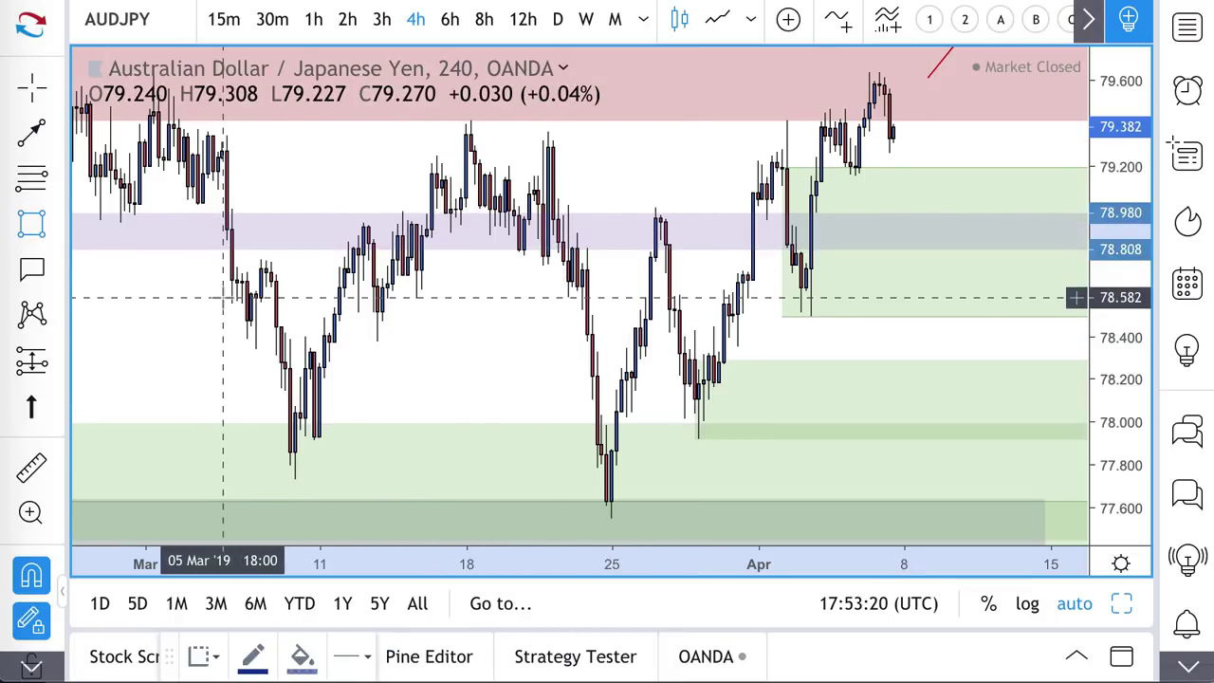
pyautogui.moveTo(232, 303)
pyautogui.mouseDown()
pyautogui.moveTo(980, 317)
pyautogui.moveTo(1040, 329)
pyautogui.moveTo(1049, 289)
pyautogui.mouseUp()
pyautogui.scroll(-1, 1002, 304)
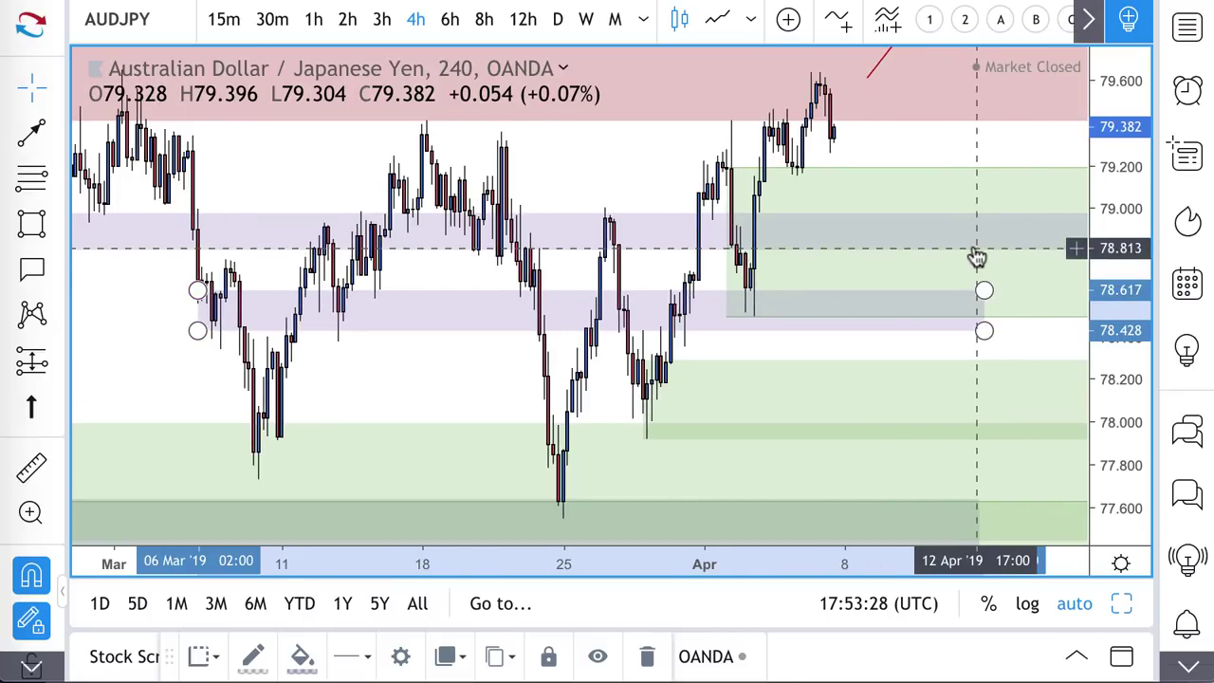
pyautogui.click(975, 254)
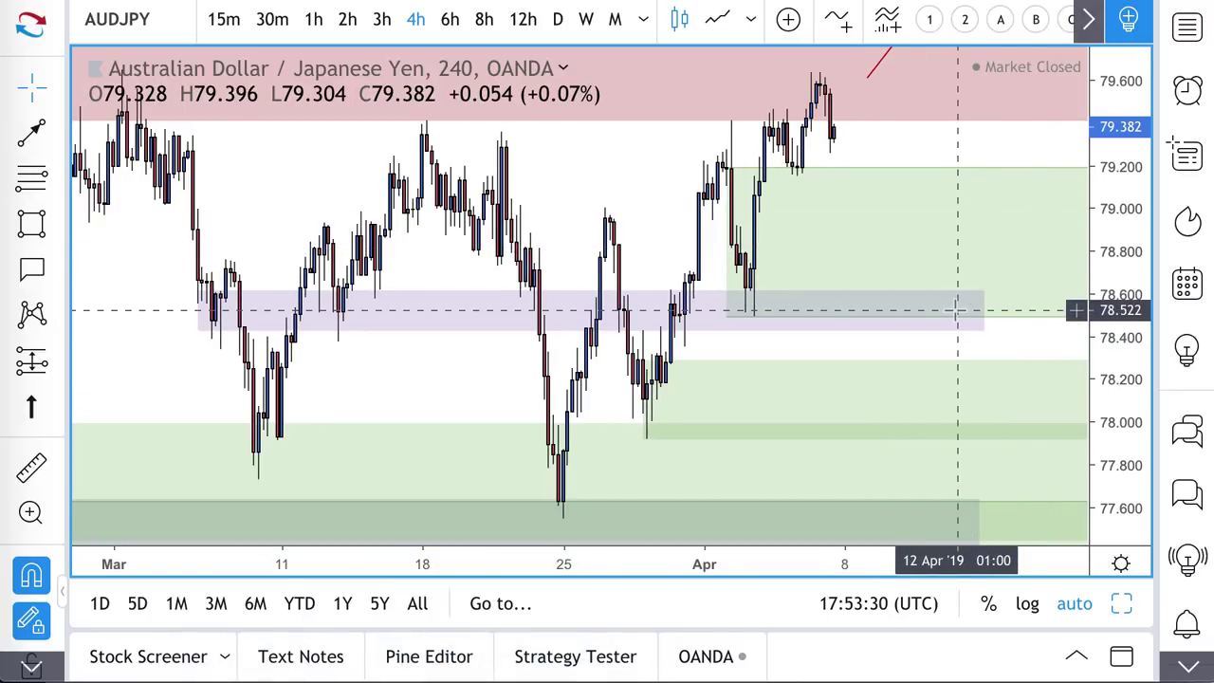
pyautogui.scroll(-1, 954, 312)
pyautogui.click(612, 333)
pyautogui.click(845, 173)
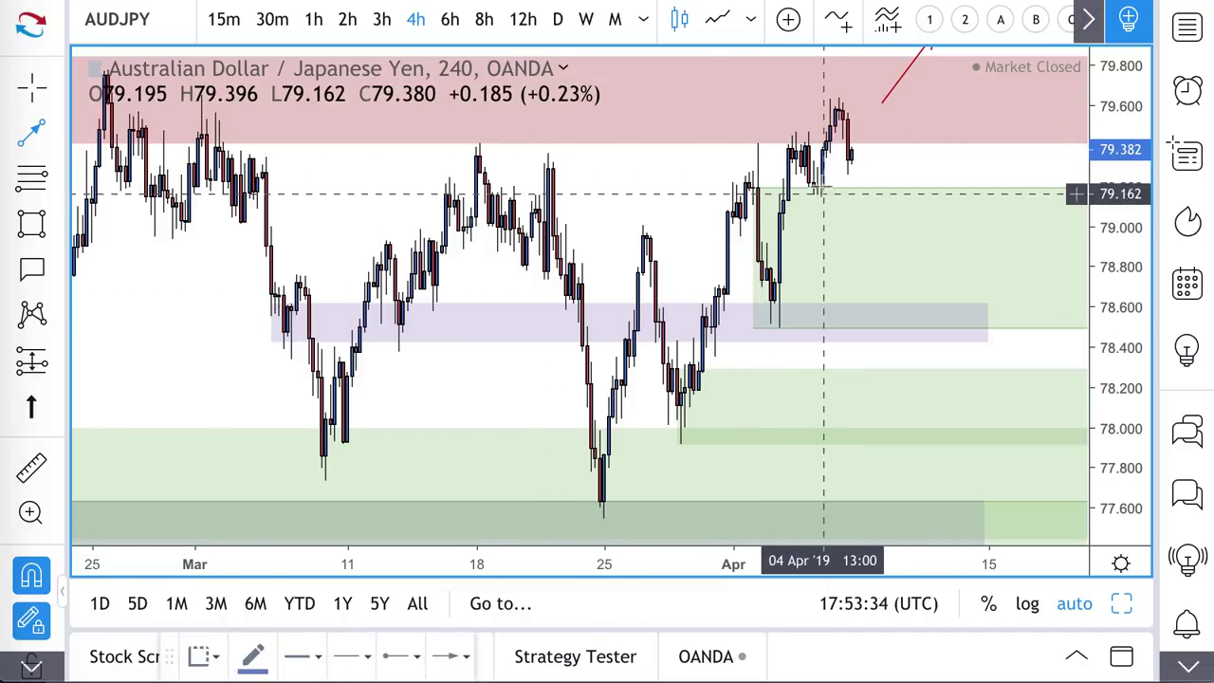
# Draw a red projected path from the latest candle down to about 78.57, then up toward 79.07
pyautogui.click(856, 163)
pyautogui.click(897, 312)
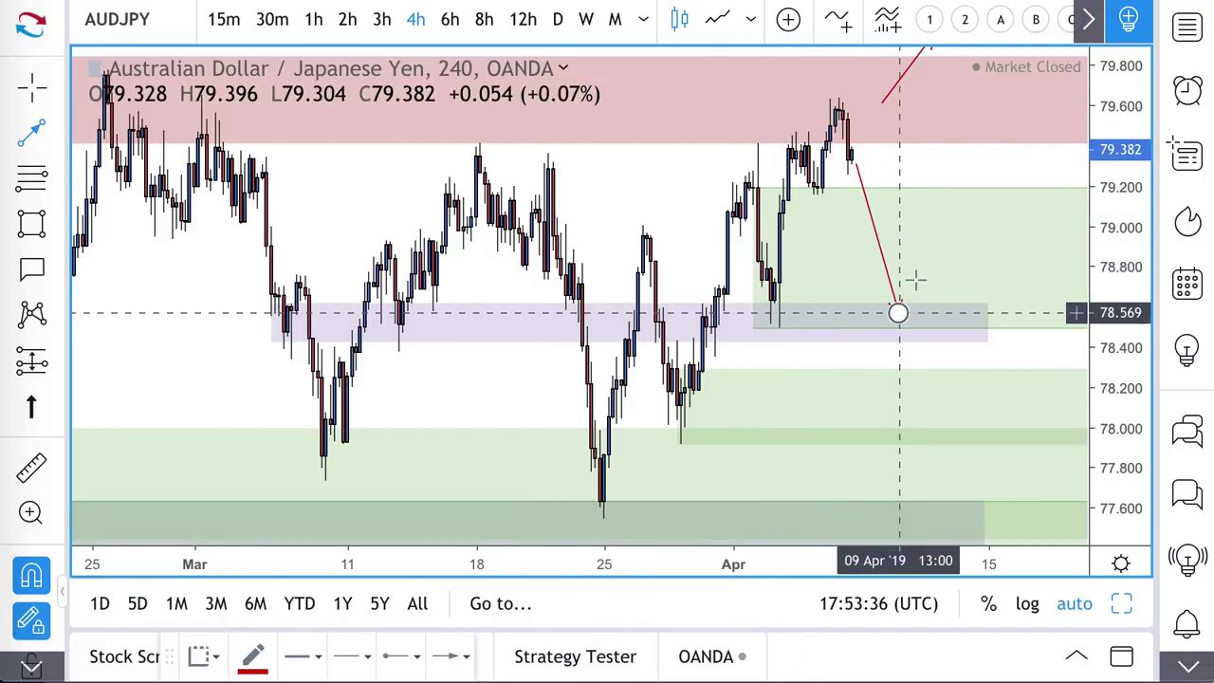
pyautogui.doubleClick(959, 211)
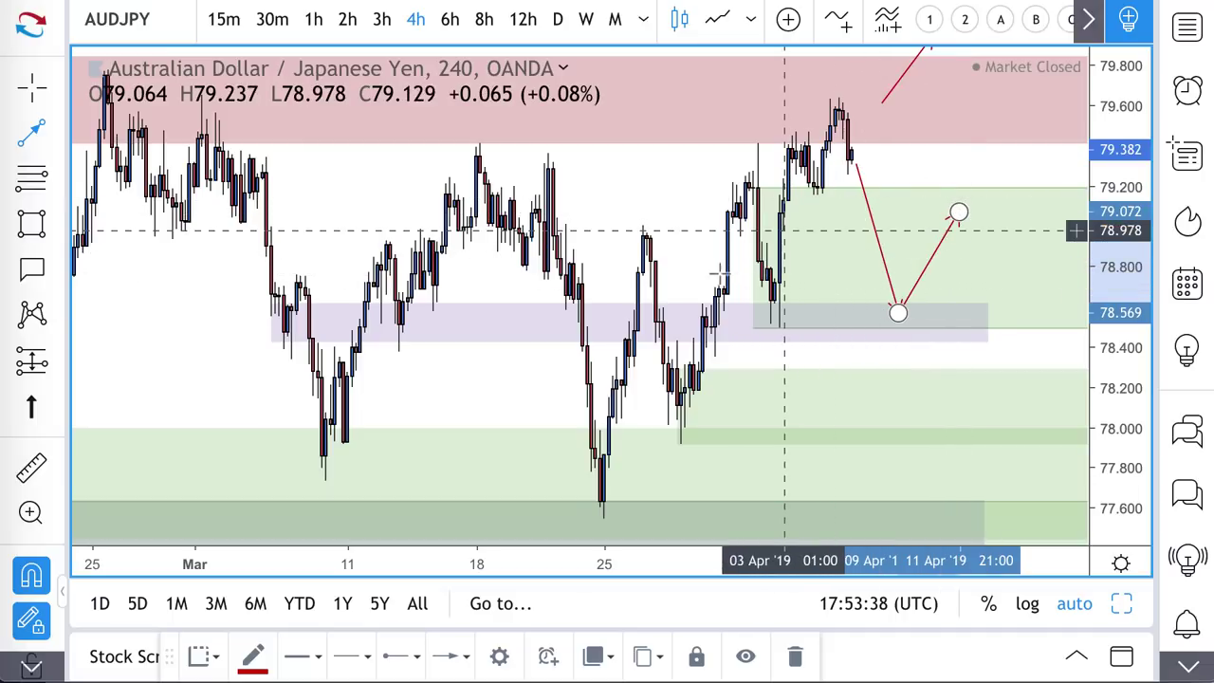
# Draw a rectangle band spanning roughly 78.95–79.05 across the chart
pyautogui.click(31, 222)
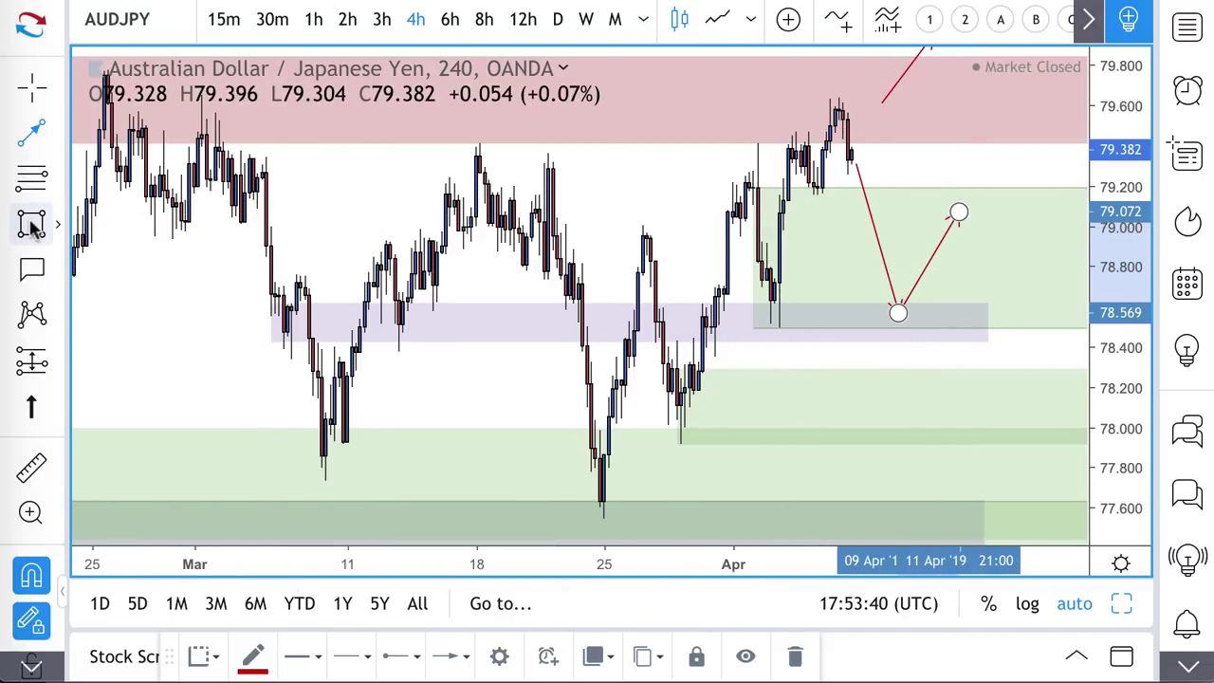
pyautogui.click(155, 235)
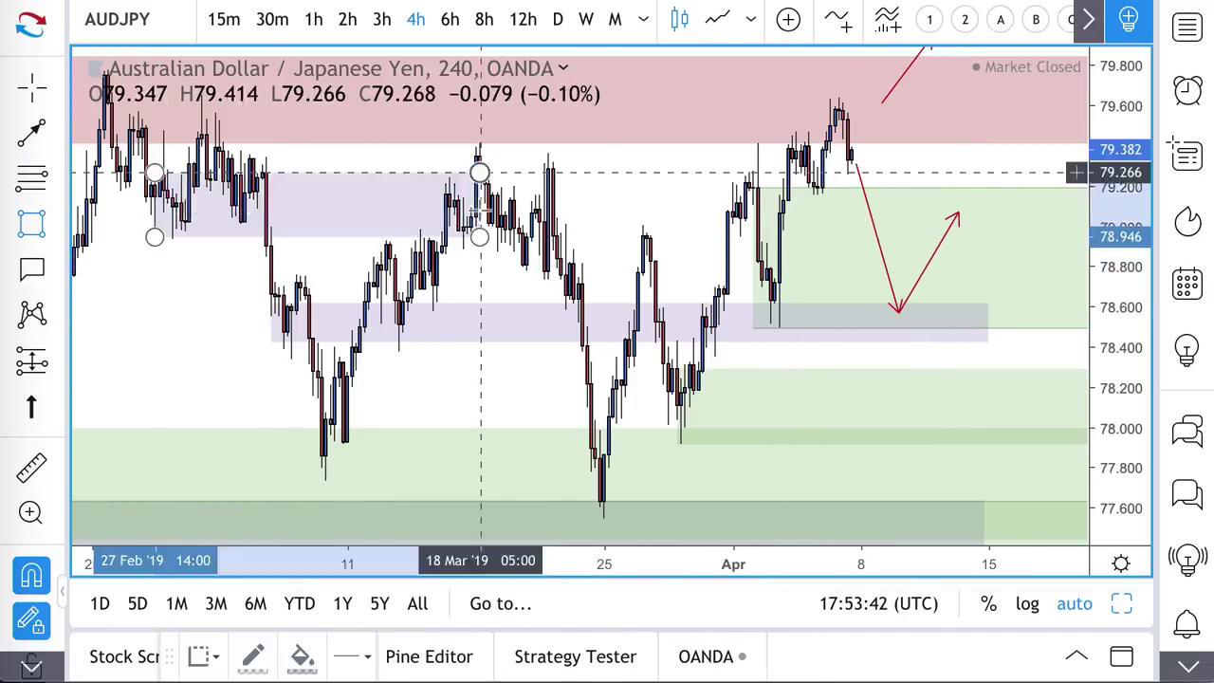
pyautogui.click(1001, 216)
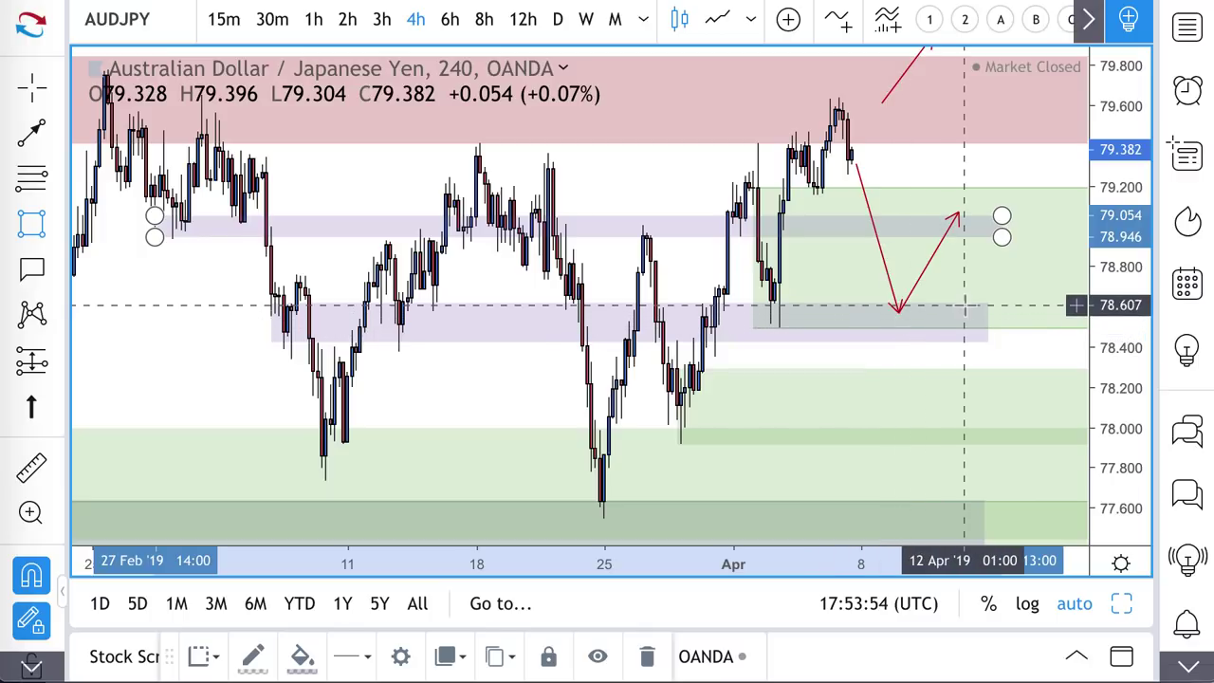
# Delete the lower purple band and the one near 78.97, leaving the green demand zone
pyautogui.press('Delete')
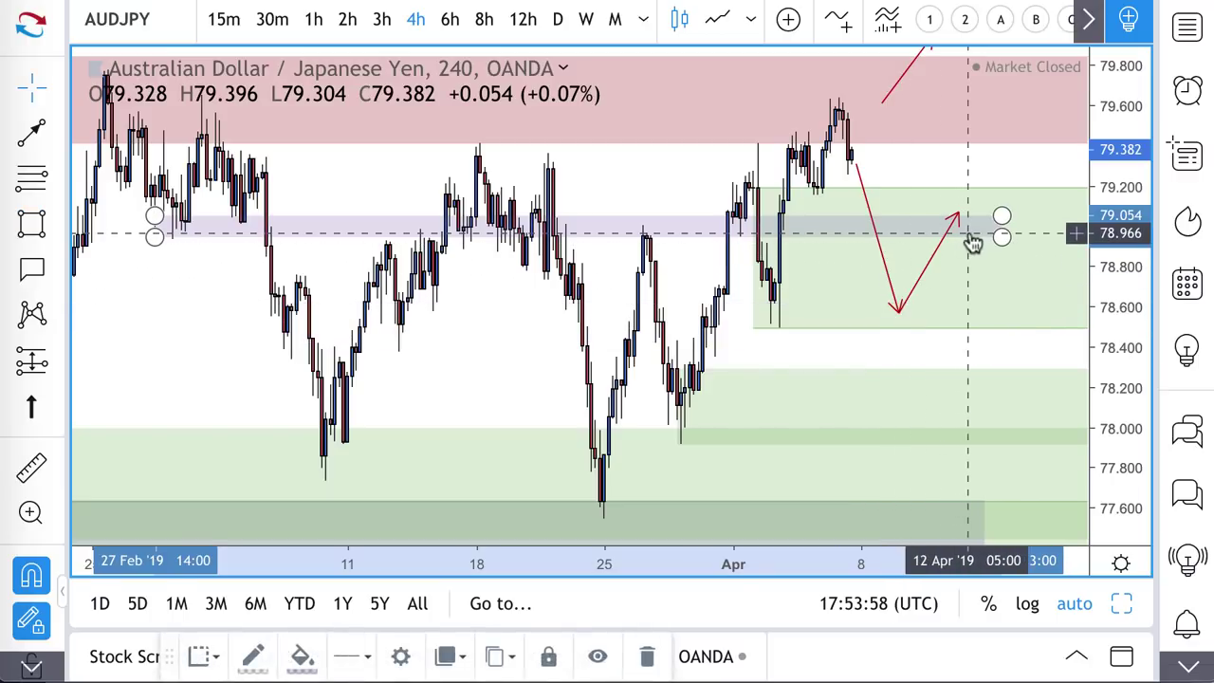
pyautogui.press('Delete')
pyautogui.click(856, 189)
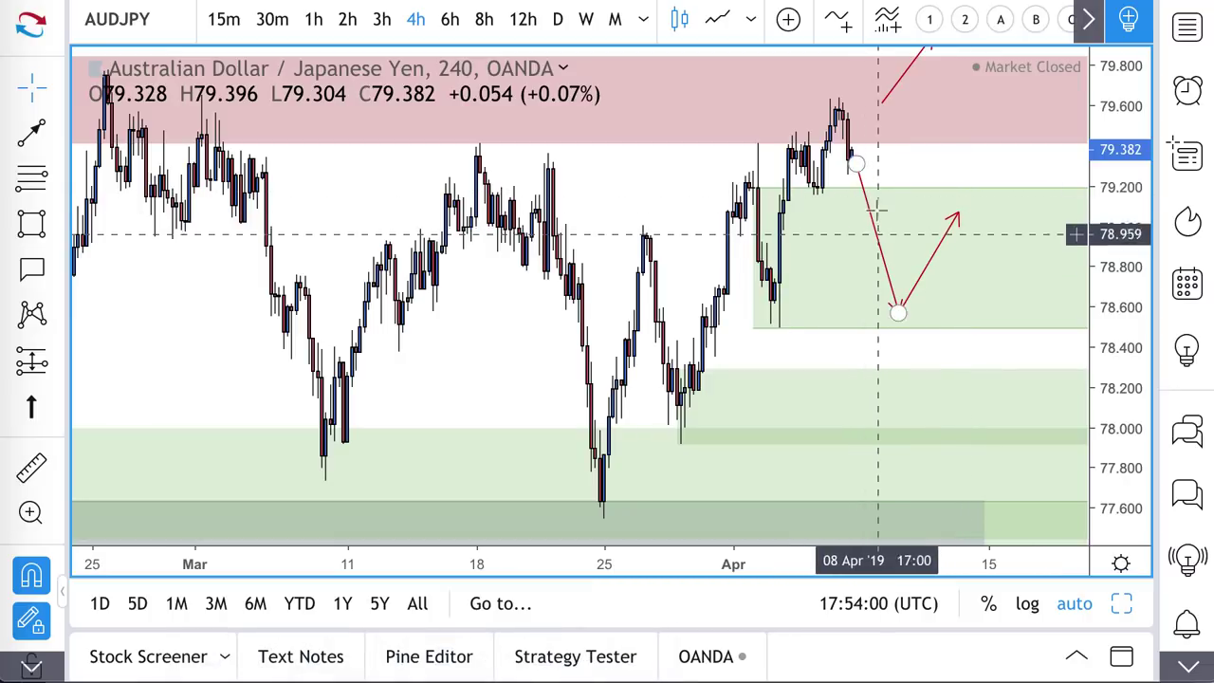
pyautogui.click(889, 169)
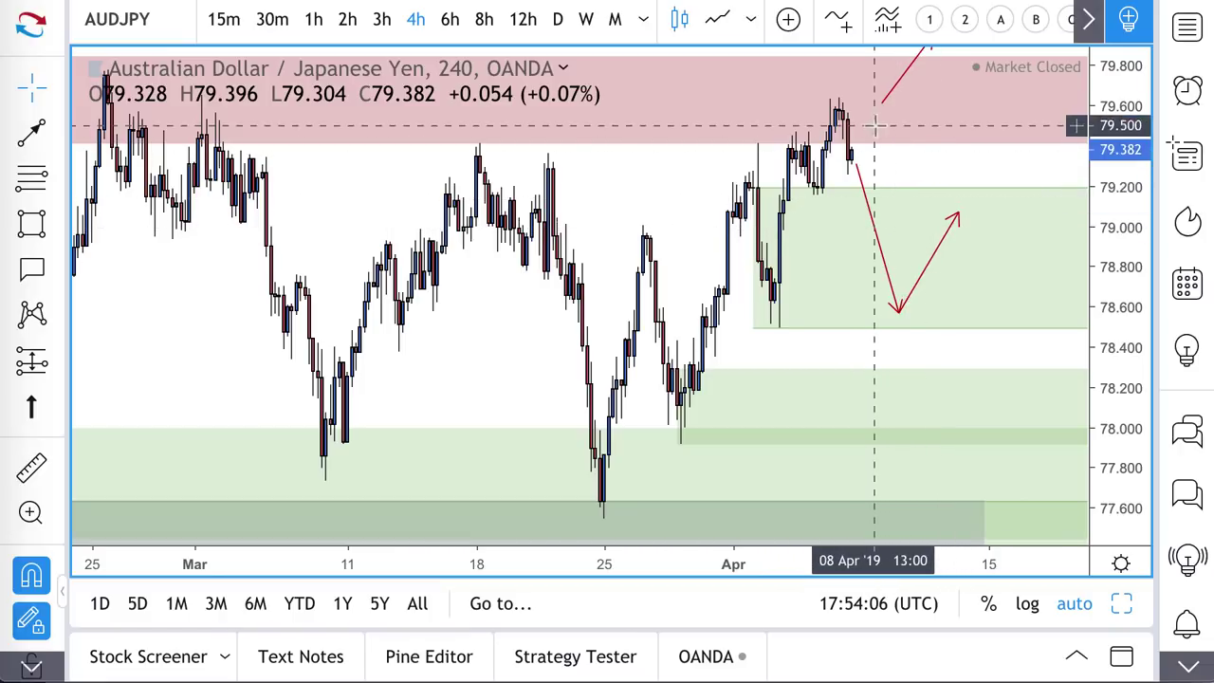
pyautogui.hscroll(-3, 869, 201)
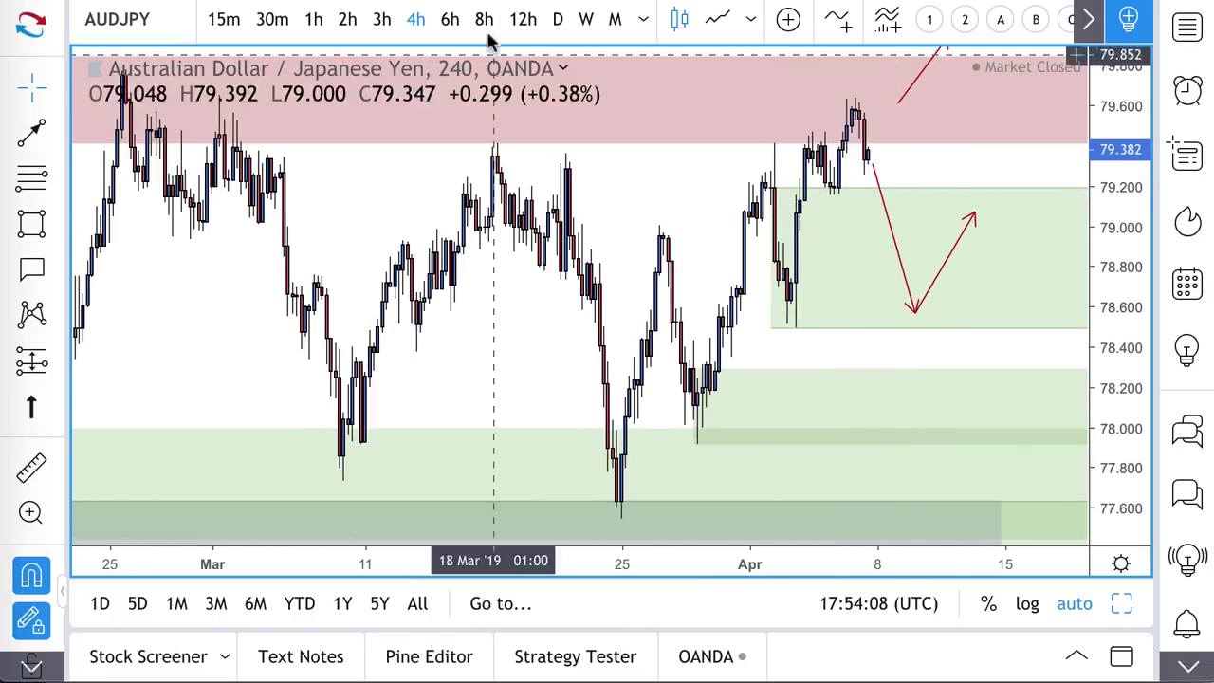
# Switch AUDJPY to the D timeframe and zoom in on the recent daily candles
pyautogui.click(557, 19)
pyautogui.scroll(10, 629, 176)
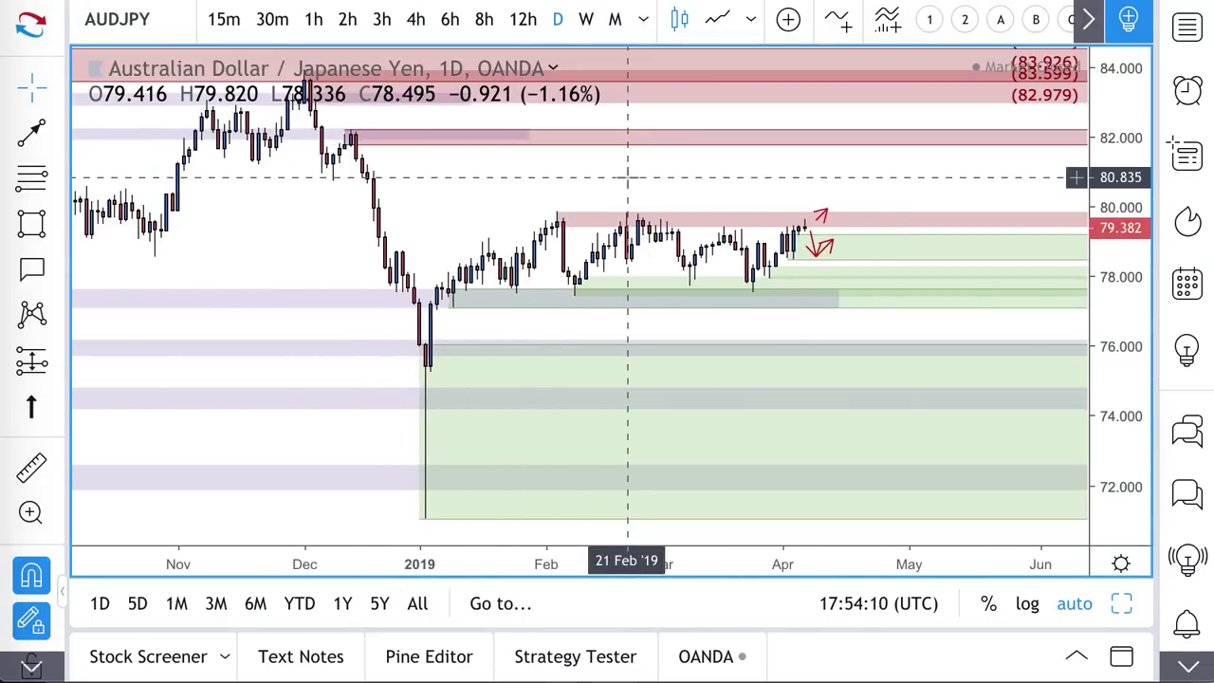